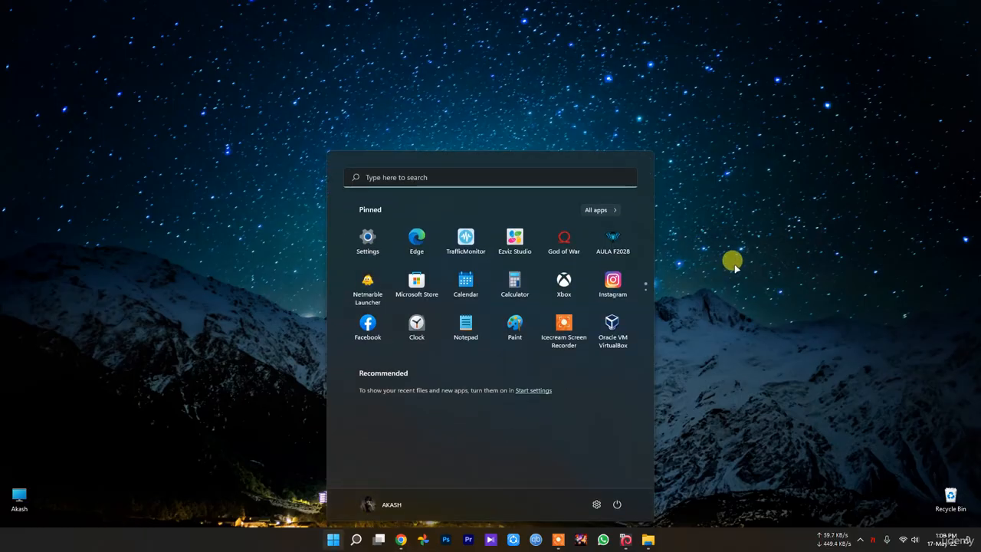
Bring up the running Kali Linux virtual machine window and return to the desktop.
{"action": "left_click", "coordinate": [796, 269]}
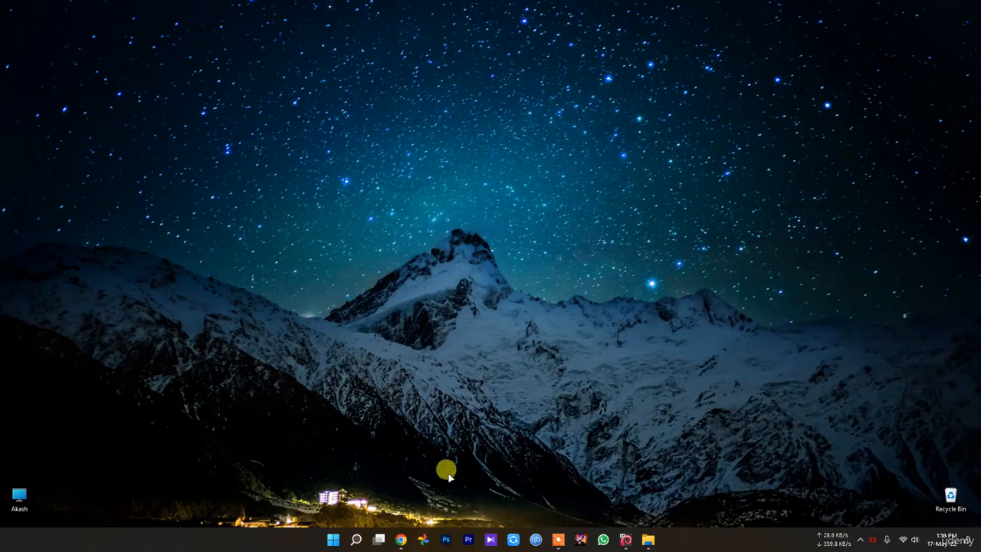
{"action": "left_click", "coordinate": [400, 539]}
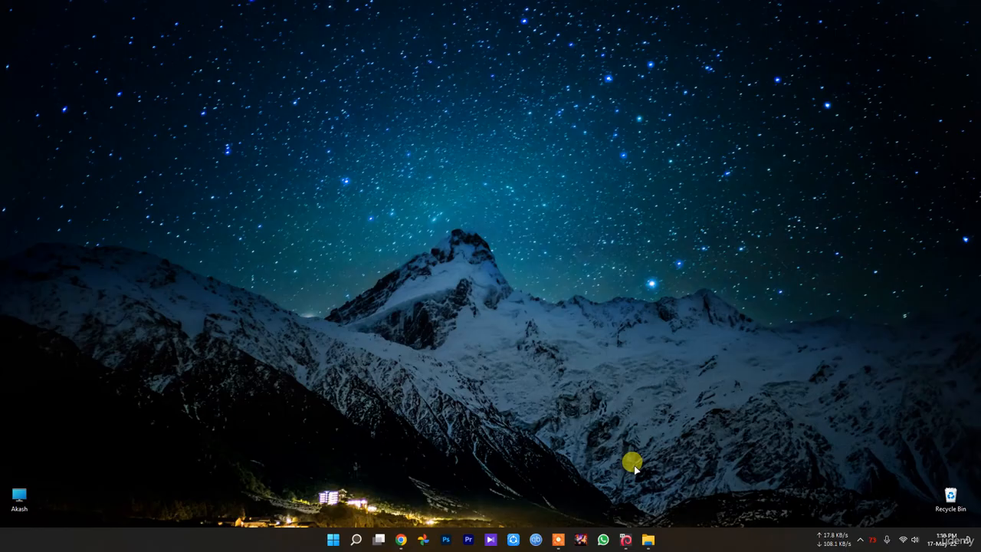
{"action": "left_click", "coordinate": [627, 539]}
{"action": "left_click", "coordinate": [628, 539]}
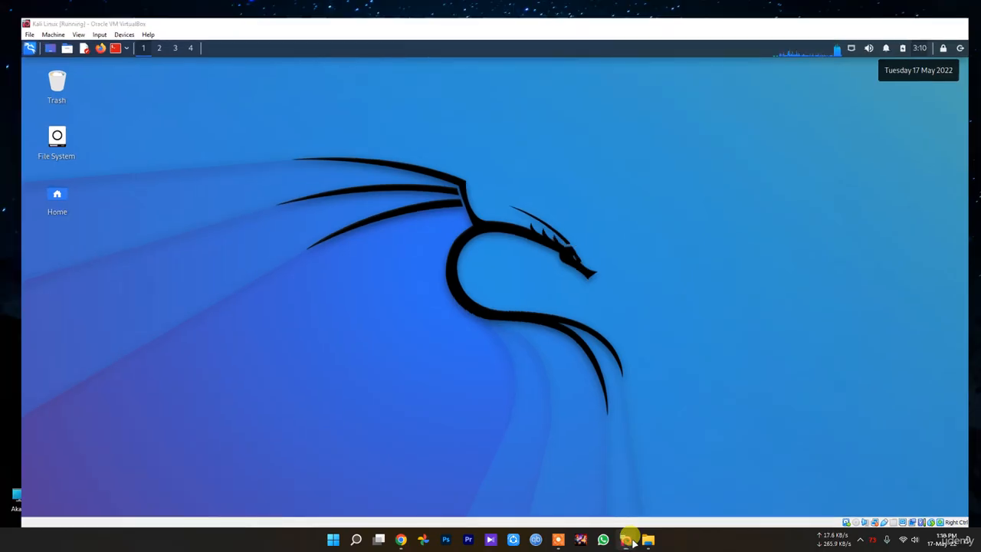
{"action": "mouse_move", "coordinate": [628, 536]}
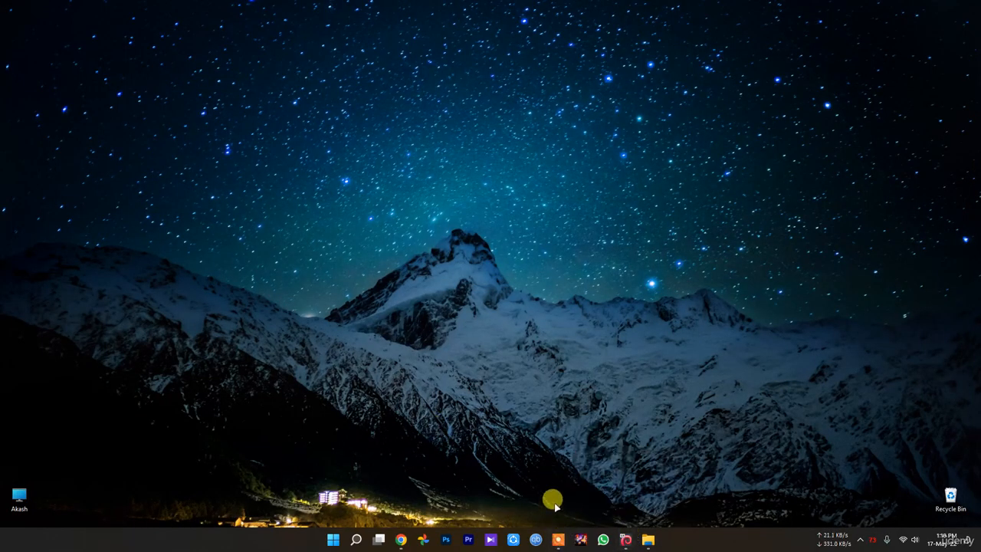
Open Task Manager, view the Memory performance graph, and close Task Manager.
{"action": "right_click", "coordinate": [332, 539]}
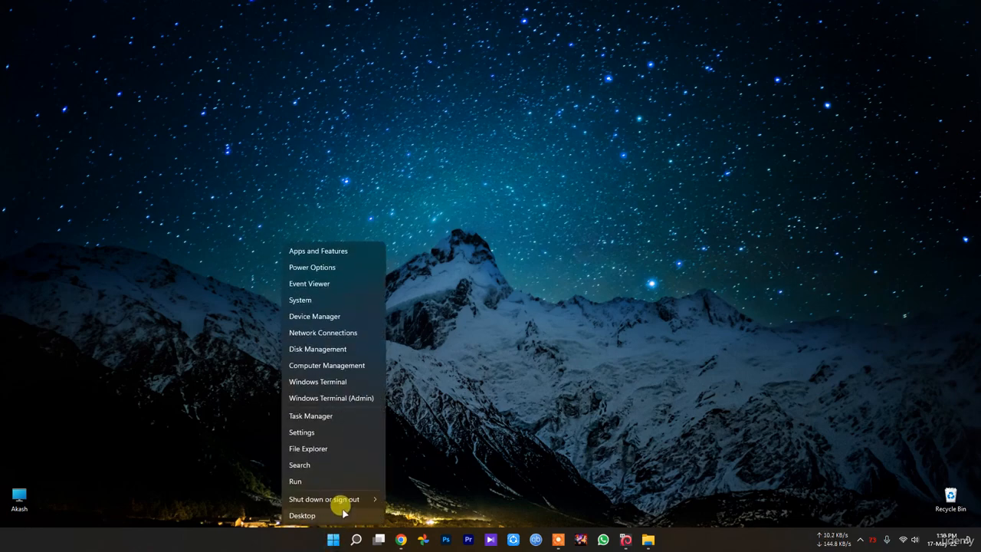
{"action": "left_click", "coordinate": [306, 414]}
{"action": "left_click", "coordinate": [300, 84]}
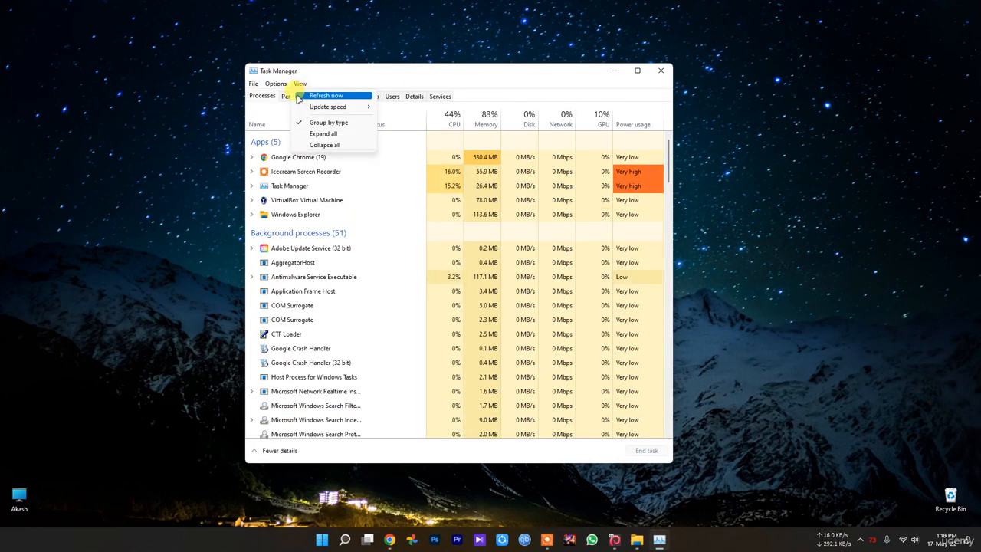
{"action": "left_click", "coordinate": [295, 96]}
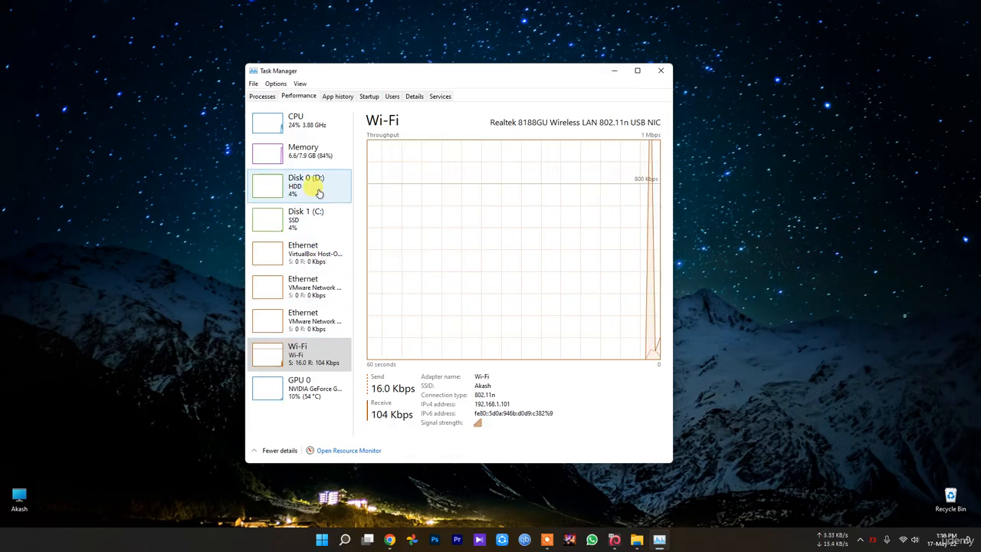
{"action": "left_click", "coordinate": [305, 151]}
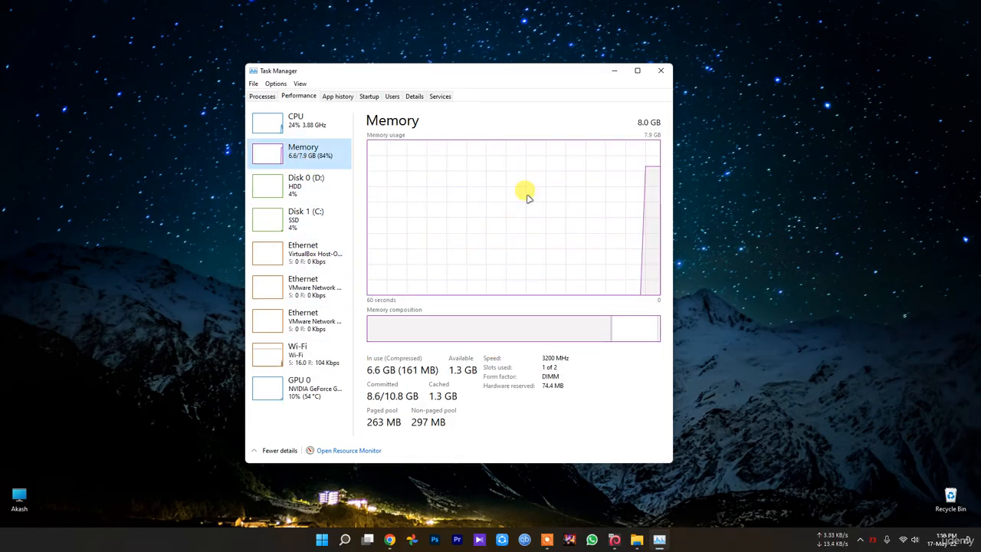
{"action": "left_click", "coordinate": [660, 72]}
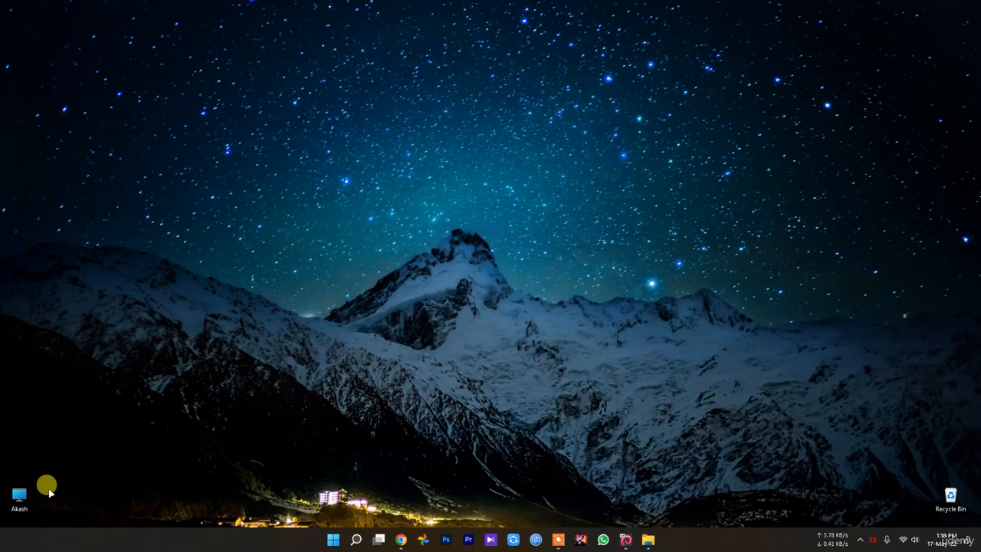
Browse the top-level folders of the D: and C: drives in File Explorer.
{"action": "double_click", "coordinate": [19, 497]}
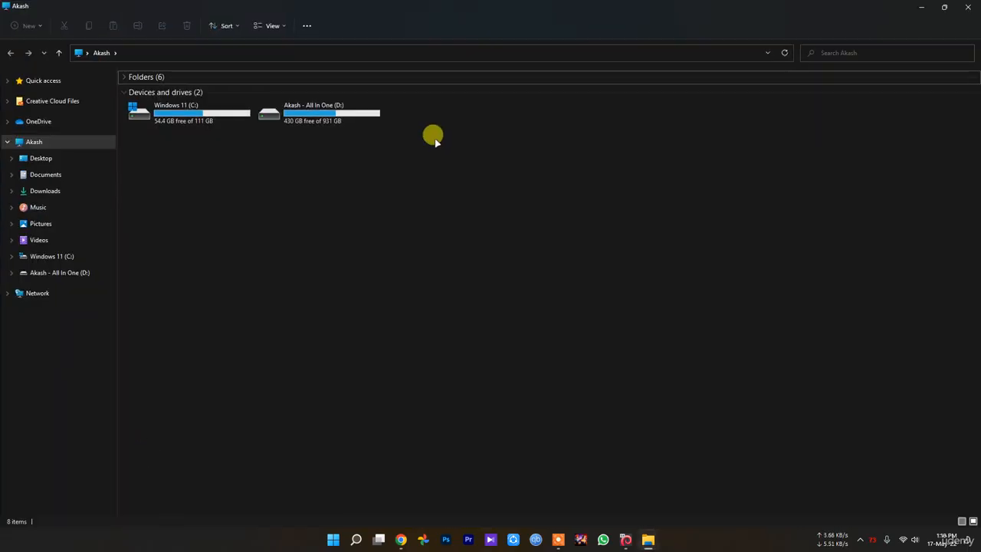
{"action": "double_click", "coordinate": [337, 115]}
{"action": "key", "text": "alt+Left"}
{"action": "double_click", "coordinate": [196, 117]}
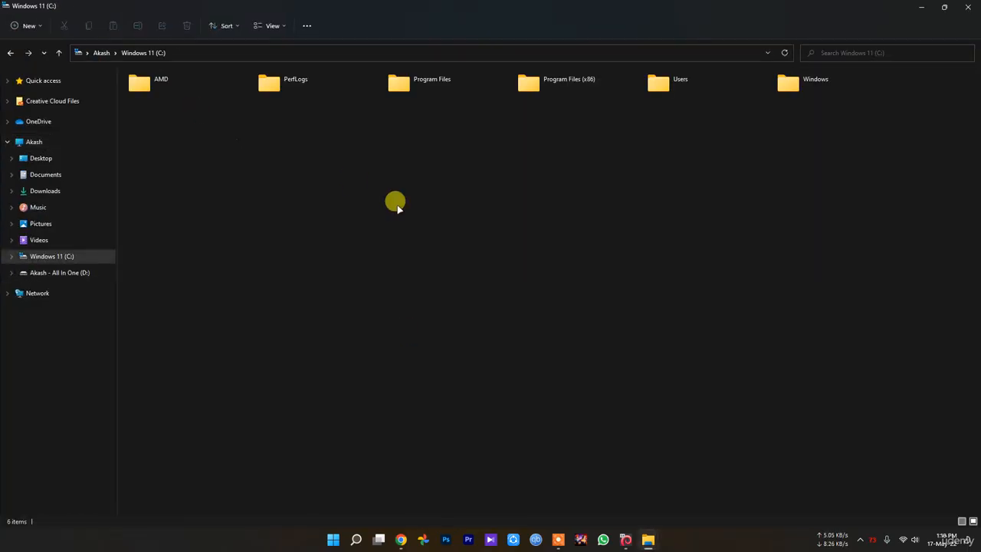
{"action": "key", "text": "alt+Left"}
Look through the System page in Windows Settings, and close both Settings and File Explorer.
{"action": "left_click", "coordinate": [333, 541]}
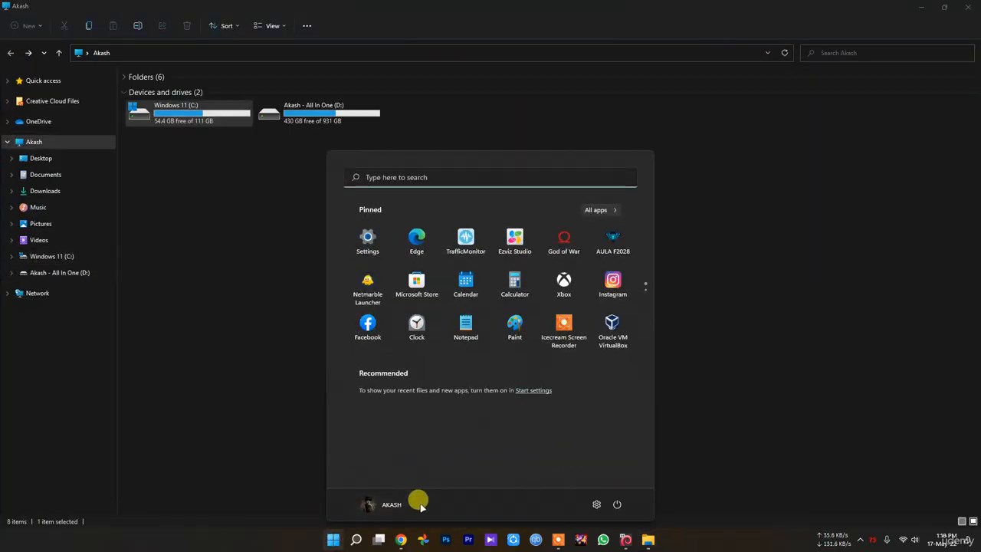
{"action": "left_click", "coordinate": [595, 504]}
{"action": "scroll", "coordinate": [404, 332], "scroll_direction": "down", "scroll_amount": 3}
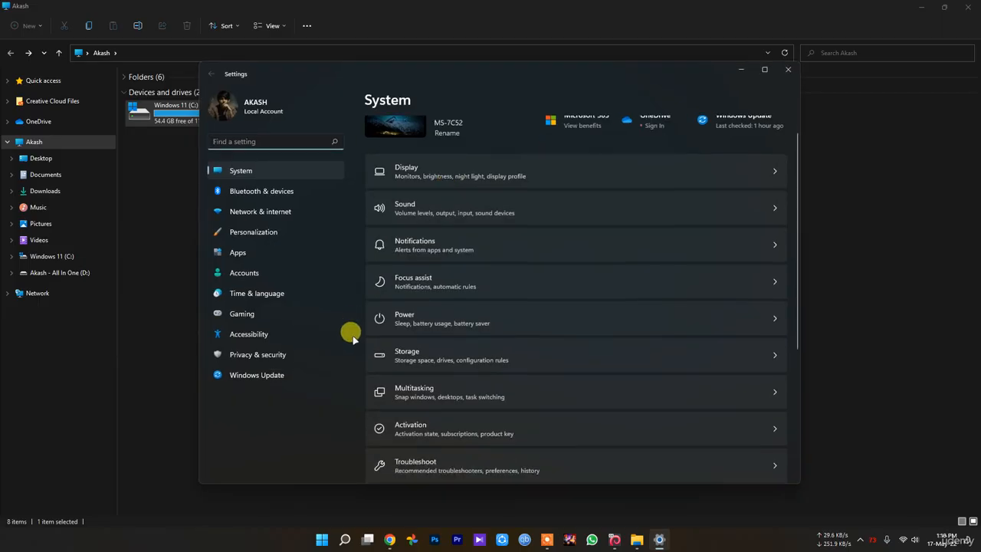
{"action": "left_click", "coordinate": [788, 69]}
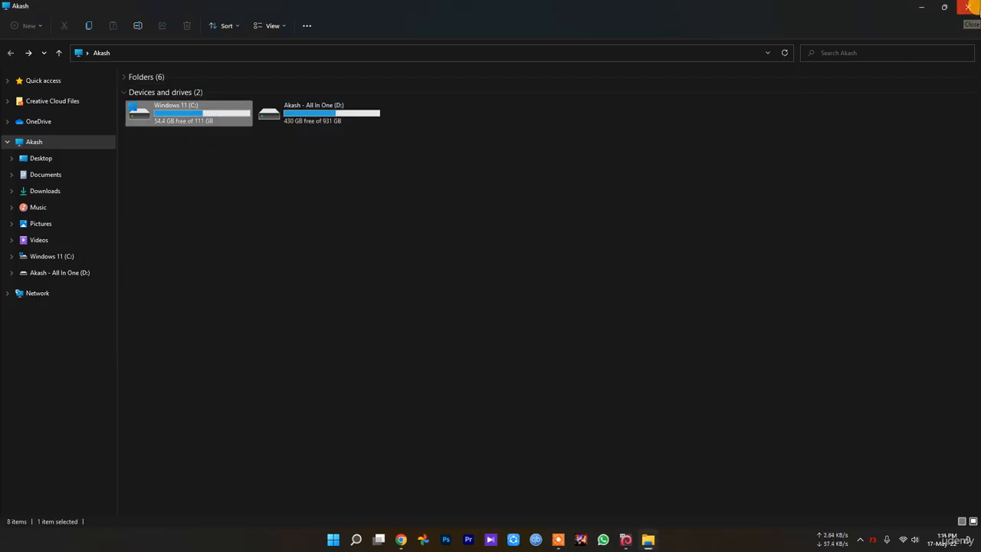
{"action": "left_click", "coordinate": [968, 7]}
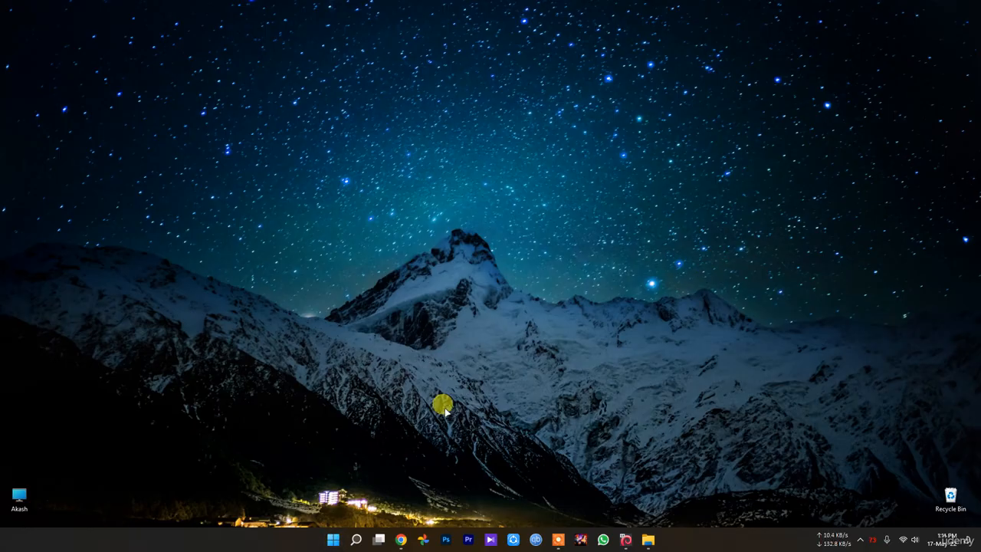
Open Task Manager's list of startup apps and widen the Name column to show full names.
{"action": "right_click", "coordinate": [332, 541]}
{"action": "left_click", "coordinate": [311, 431]}
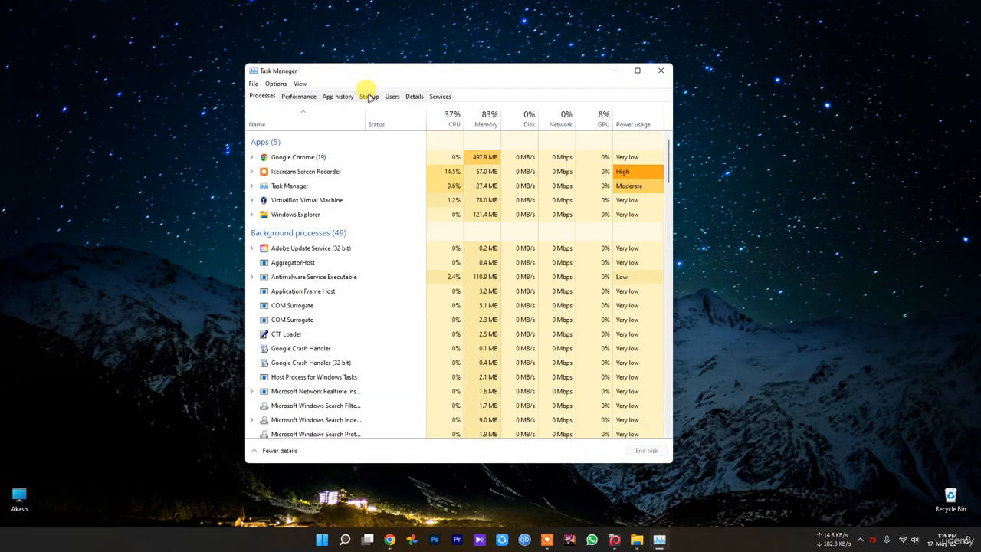
{"action": "left_click", "coordinate": [368, 97]}
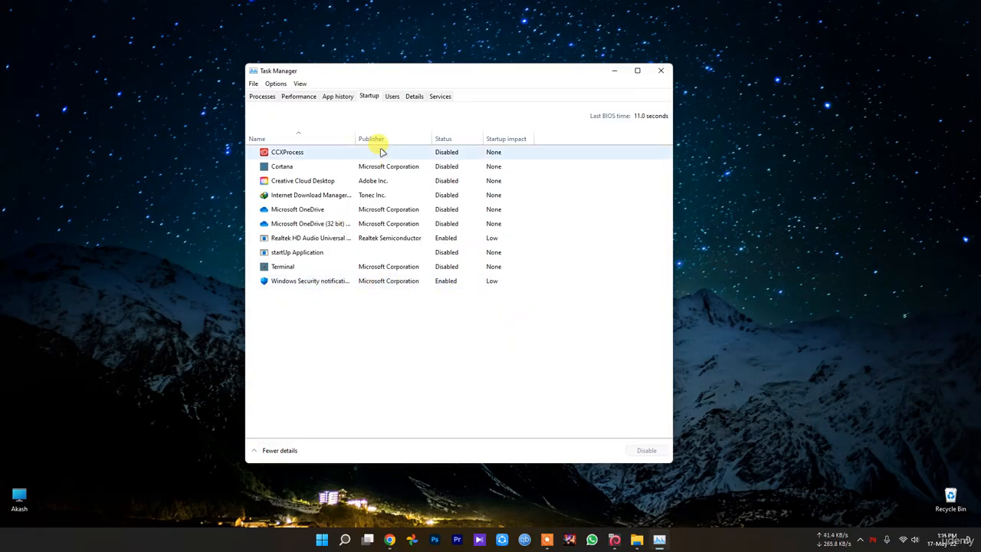
{"action": "left_click_drag", "start_coordinate": [355, 136], "coordinate": [389, 136]}
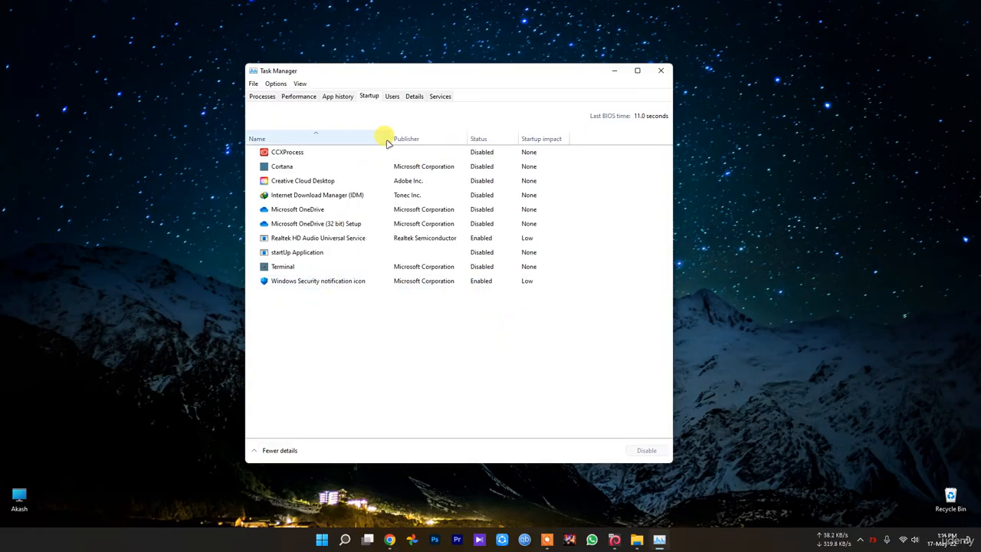
Examine the startup entries from Windows Security notification icon up to Cortana, and close Task Manager.
{"action": "left_click", "coordinate": [333, 285]}
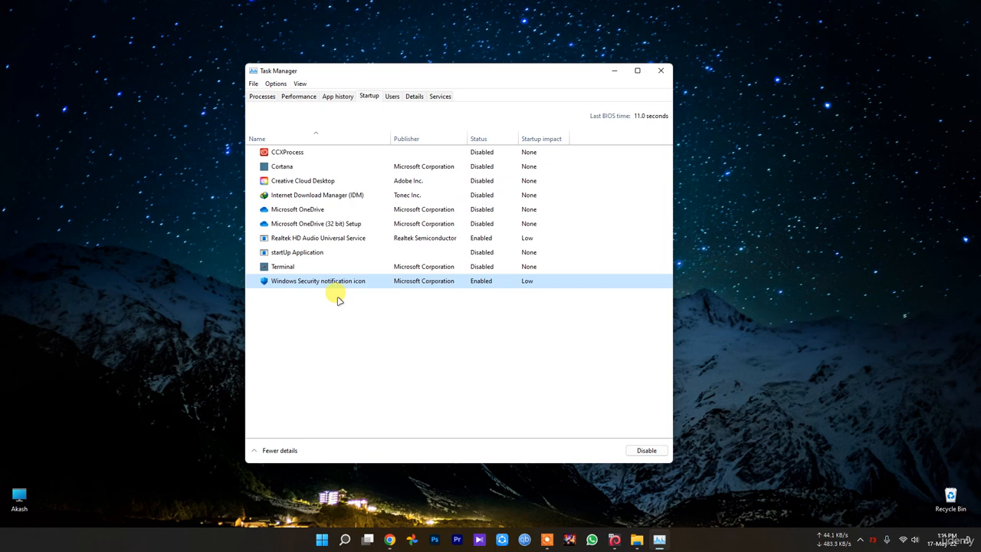
{"action": "left_click", "coordinate": [395, 237]}
{"action": "left_click", "coordinate": [310, 223]}
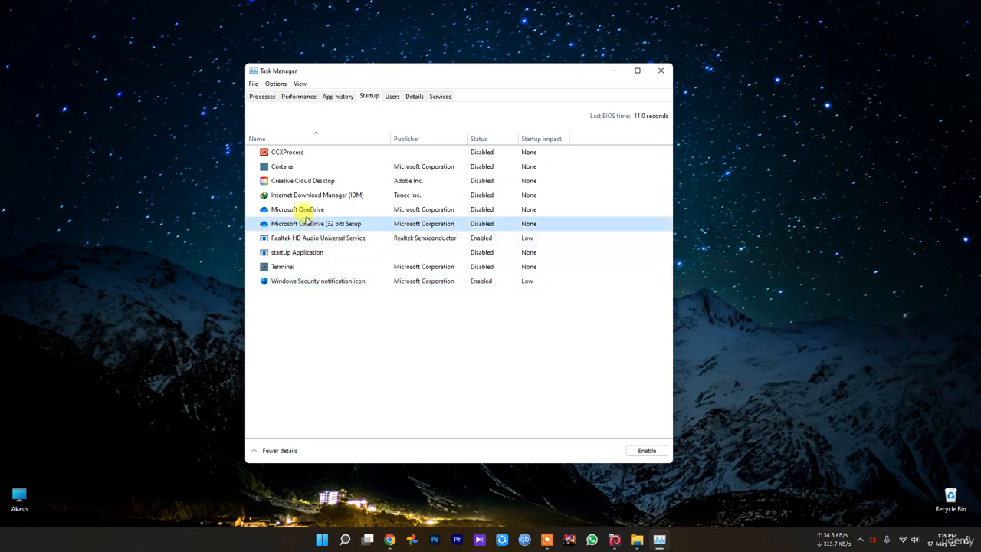
{"action": "left_click", "coordinate": [300, 209]}
{"action": "left_click", "coordinate": [297, 196]}
{"action": "left_click", "coordinate": [289, 183]}
{"action": "left_click", "coordinate": [283, 167]}
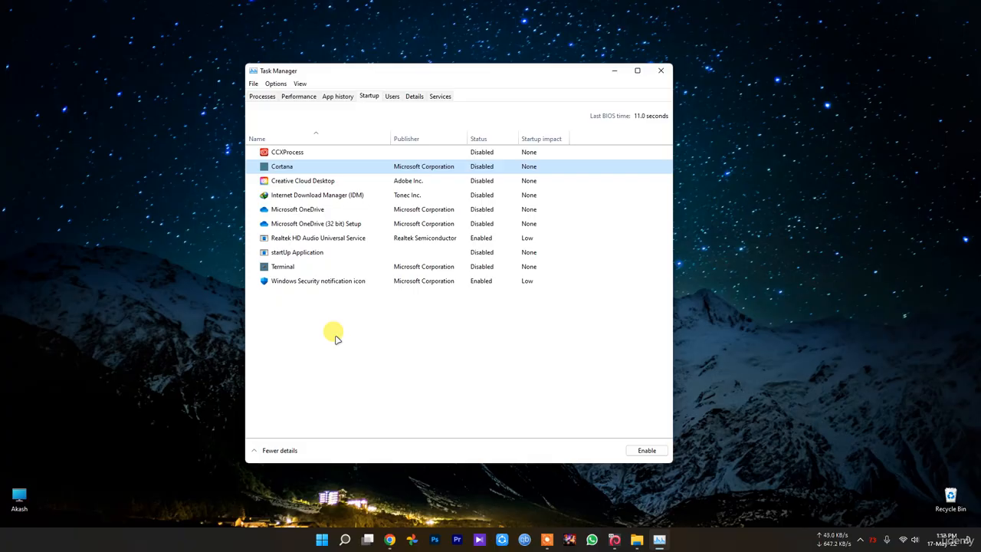
{"action": "left_click", "coordinate": [661, 71]}
Search Windows Settings for "accoun" and open the account privacy settings.
{"action": "left_click", "coordinate": [333, 540]}
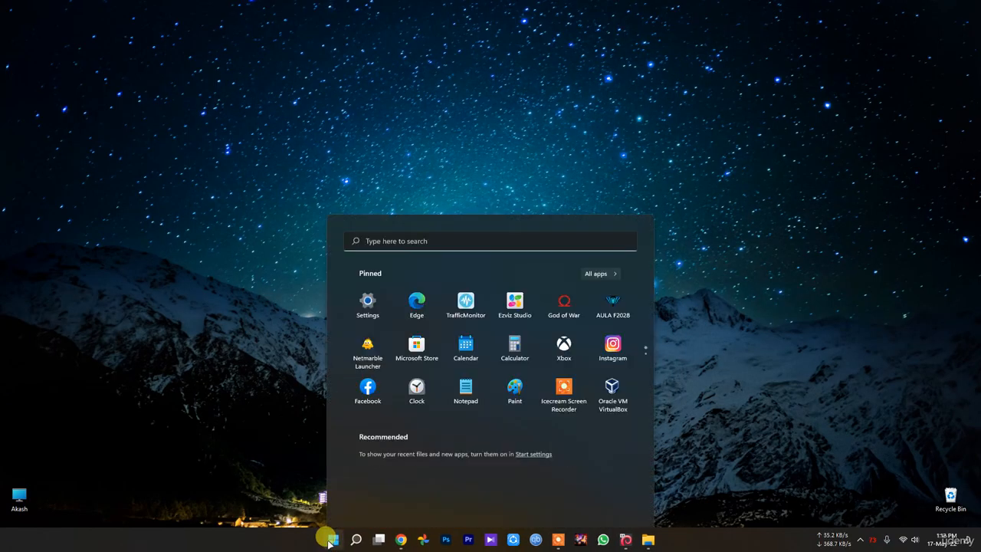
{"action": "left_click", "coordinate": [596, 504]}
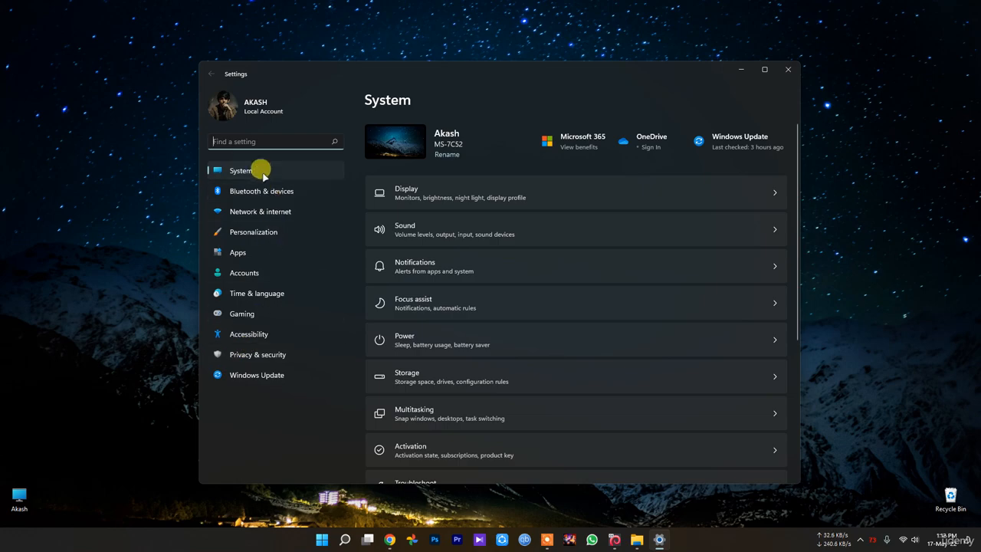
{"action": "left_click", "coordinate": [261, 145]}
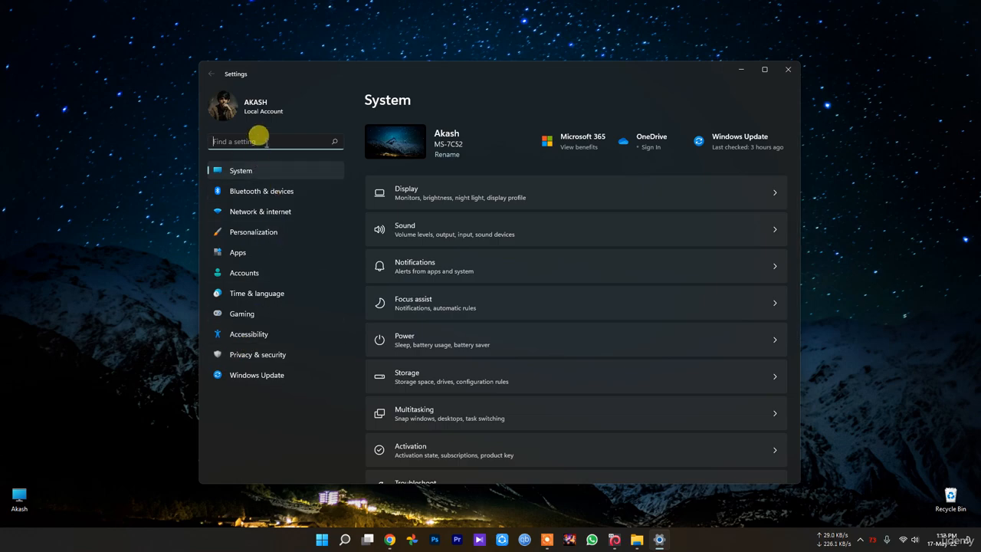
{"action": "type", "text": "accoun"}
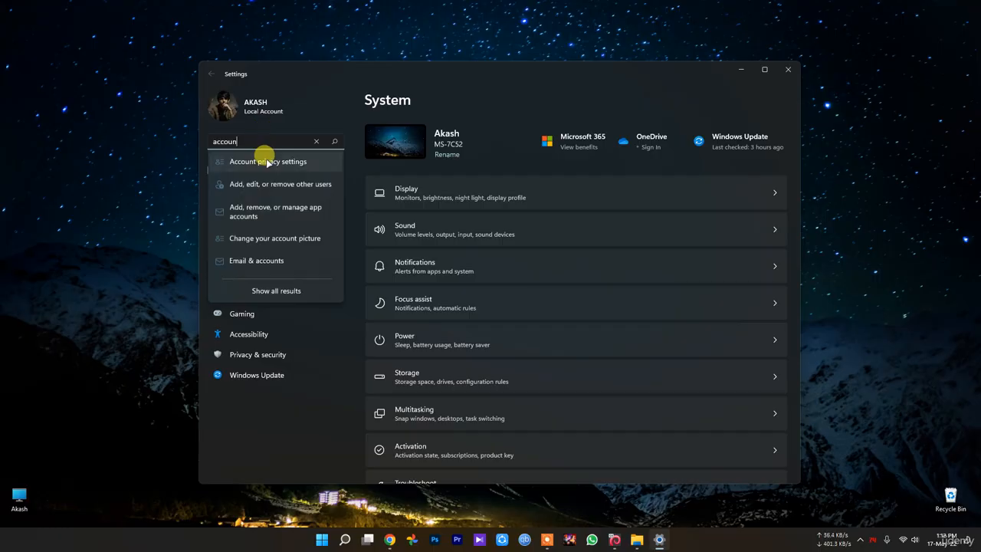
{"action": "left_click", "coordinate": [267, 162]}
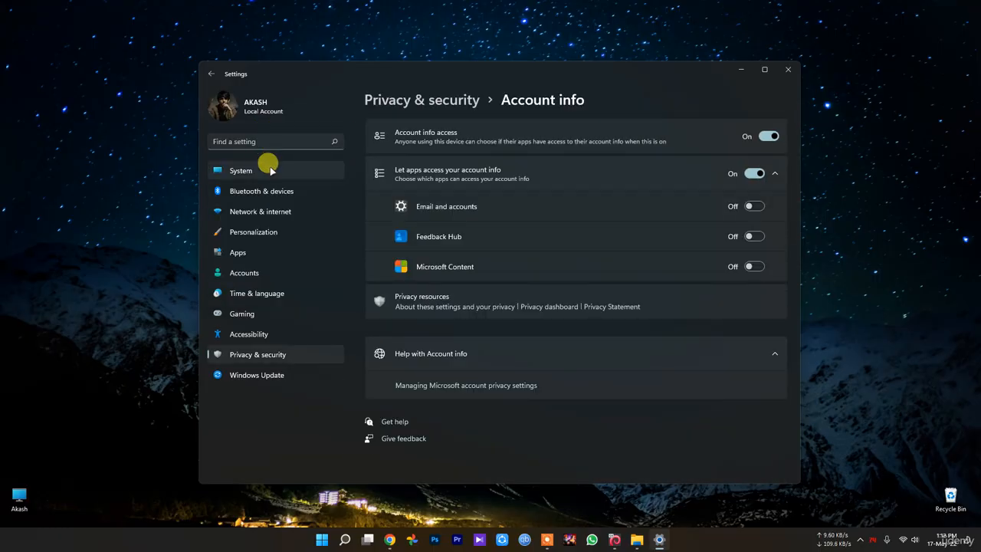
Search the settings for "restart", review the sign-in options including restartable apps, and close Settings.
{"action": "left_click", "coordinate": [244, 139]}
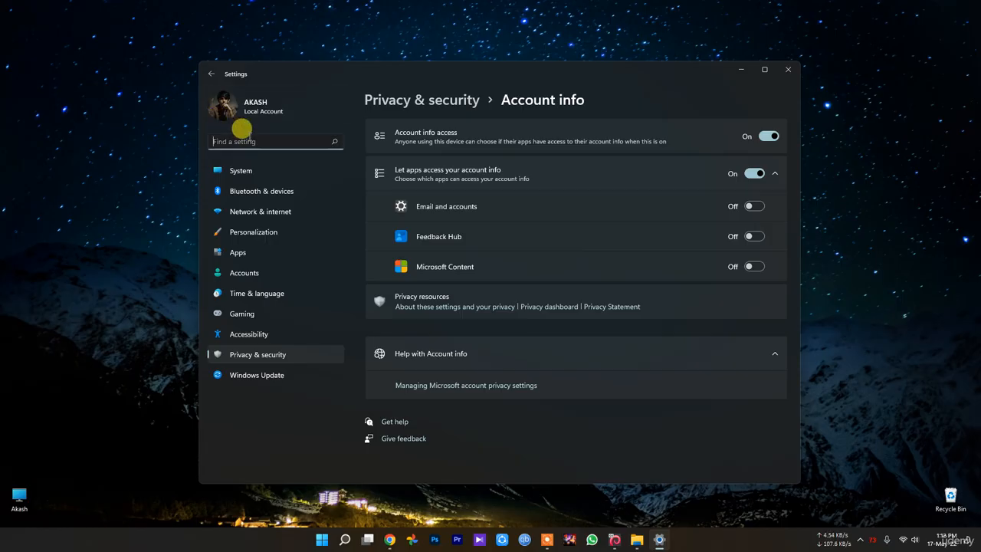
{"action": "type", "text": "res"}
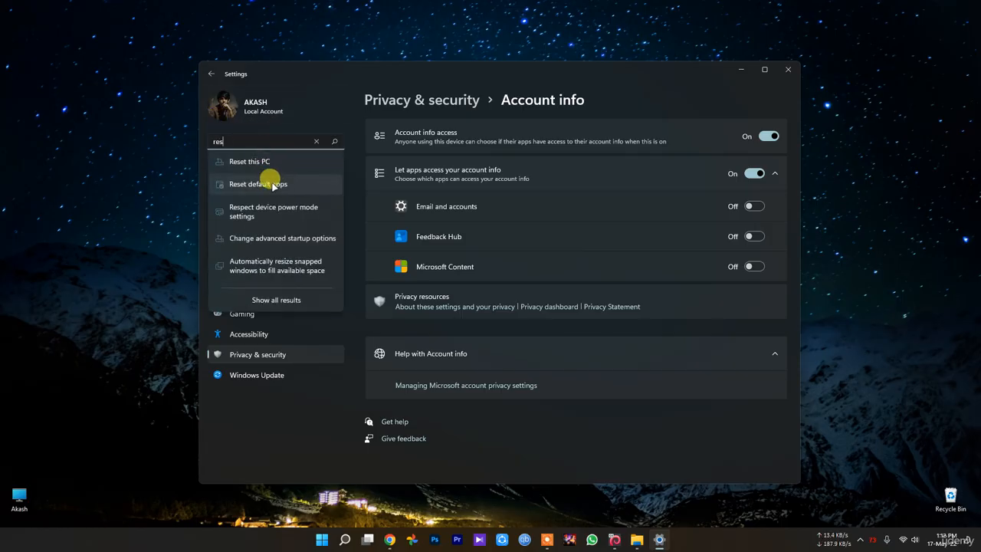
{"action": "type", "text": "tart"}
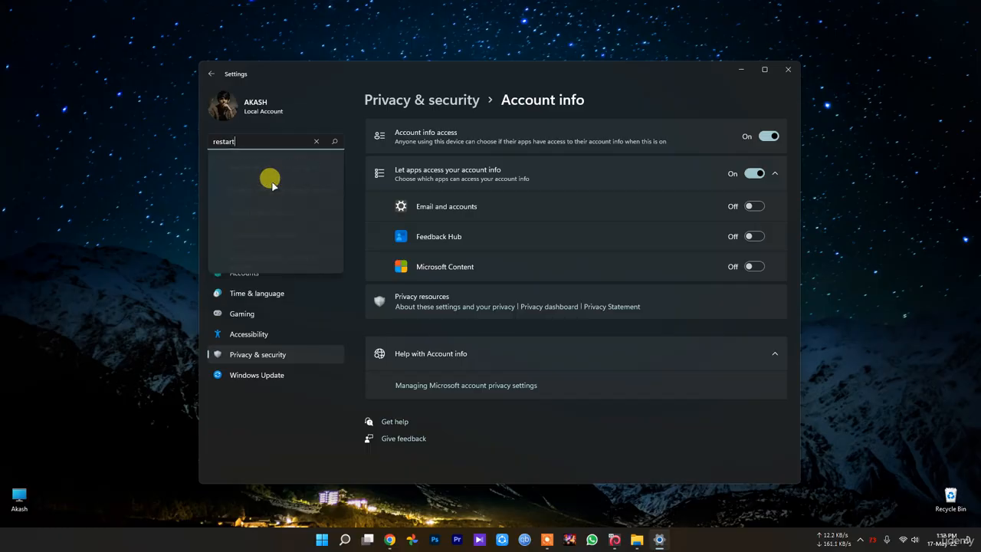
{"action": "left_click", "coordinate": [282, 169]}
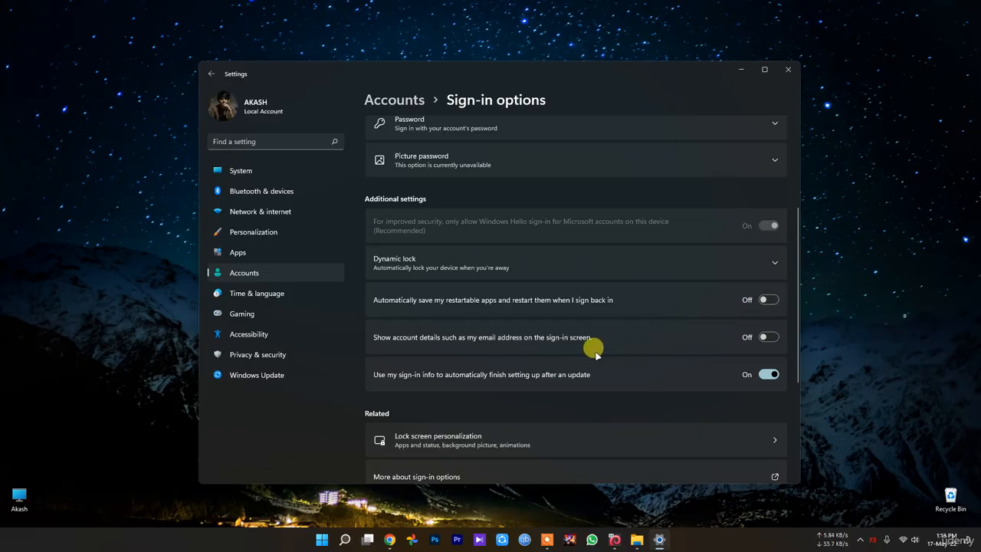
{"action": "scroll", "coordinate": [606, 337], "scroll_direction": "up", "scroll_amount": 3}
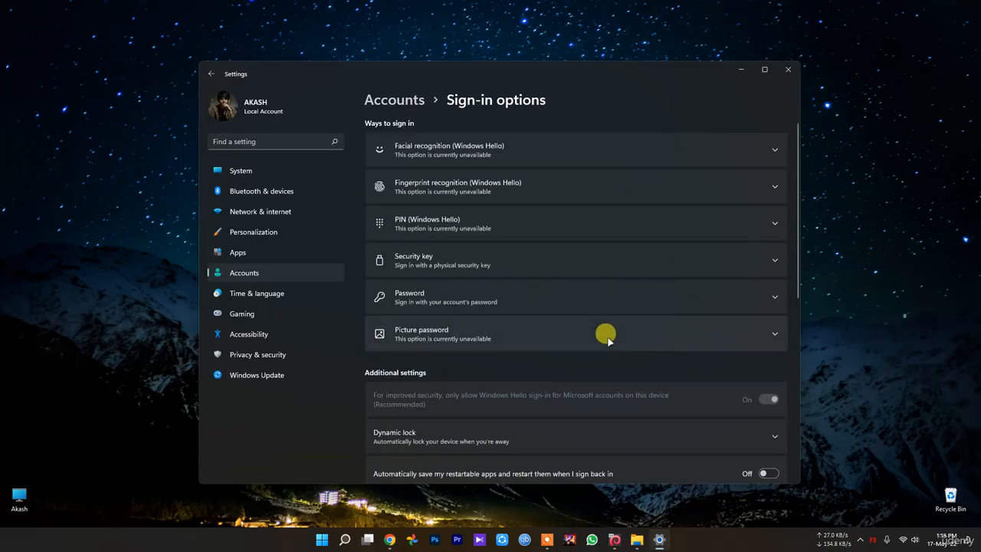
{"action": "left_click", "coordinate": [786, 69]}
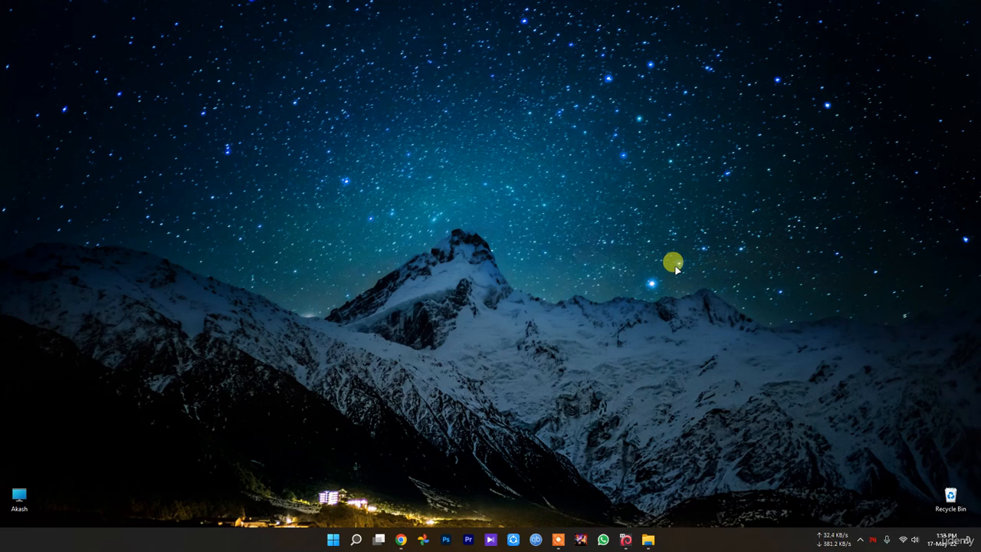
Open Windows Settings and review the security, Windows permissions and app permissions listed under Privacy & security.
{"action": "left_click", "coordinate": [334, 541]}
{"action": "left_click", "coordinate": [589, 502]}
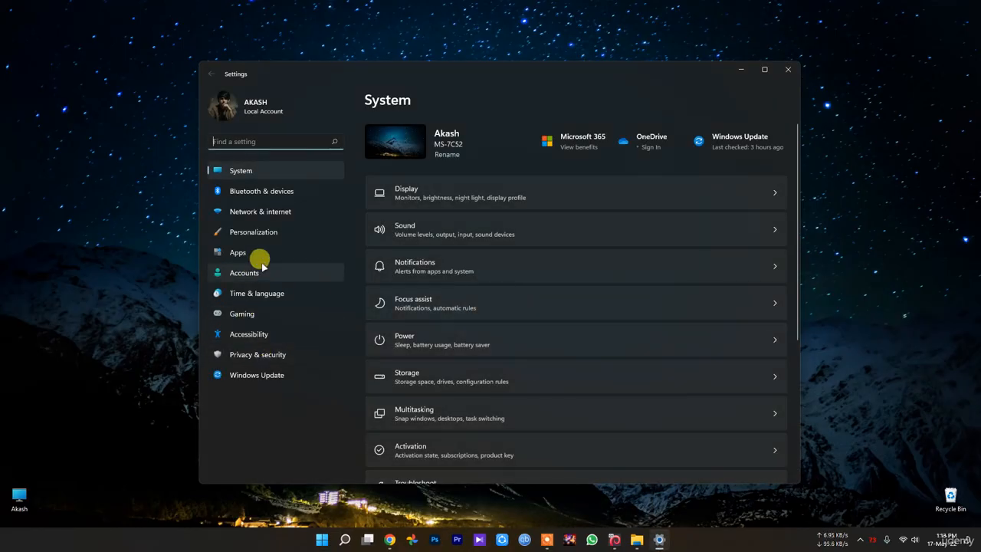
{"action": "left_click", "coordinate": [260, 354]}
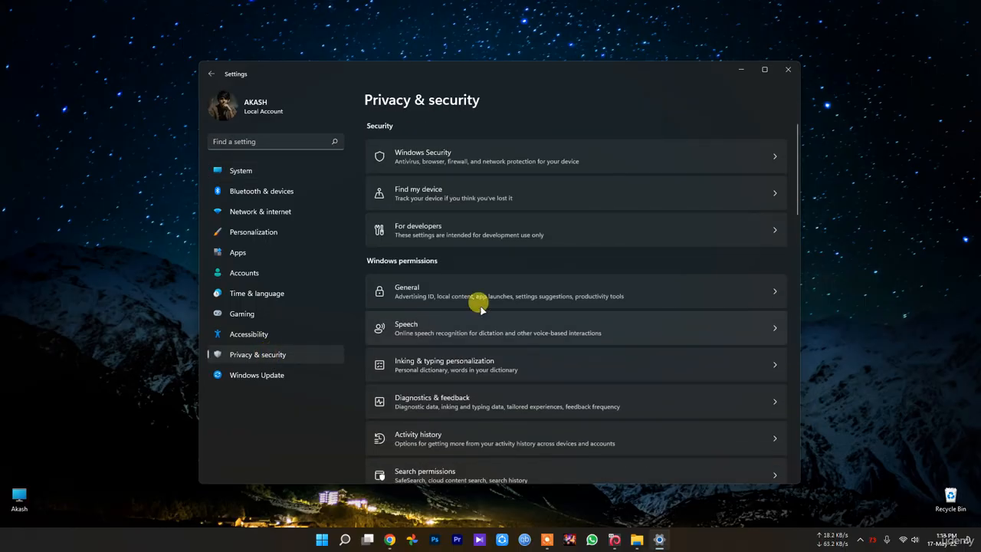
{"action": "scroll", "coordinate": [502, 243], "scroll_direction": "down", "scroll_amount": 3}
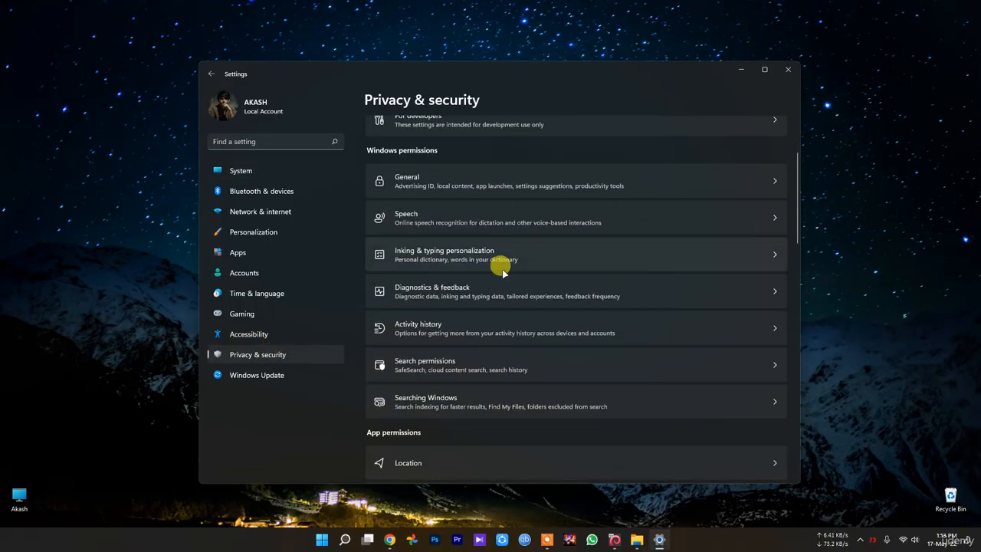
{"action": "scroll", "coordinate": [467, 276], "scroll_direction": "down", "scroll_amount": 13}
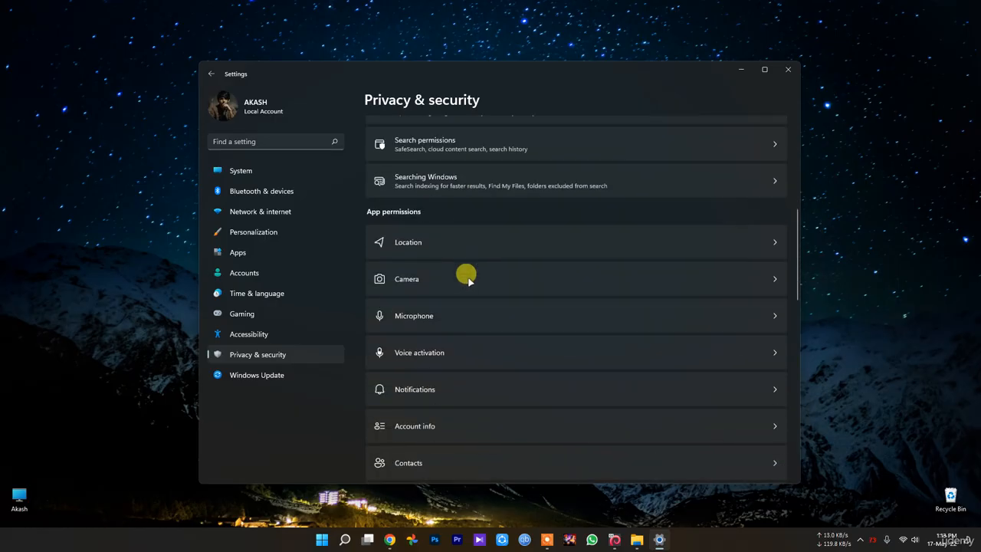
{"action": "scroll", "coordinate": [467, 352], "scroll_direction": "up", "scroll_amount": 15}
{"action": "scroll", "coordinate": [468, 379], "scroll_direction": "down", "scroll_amount": 2}
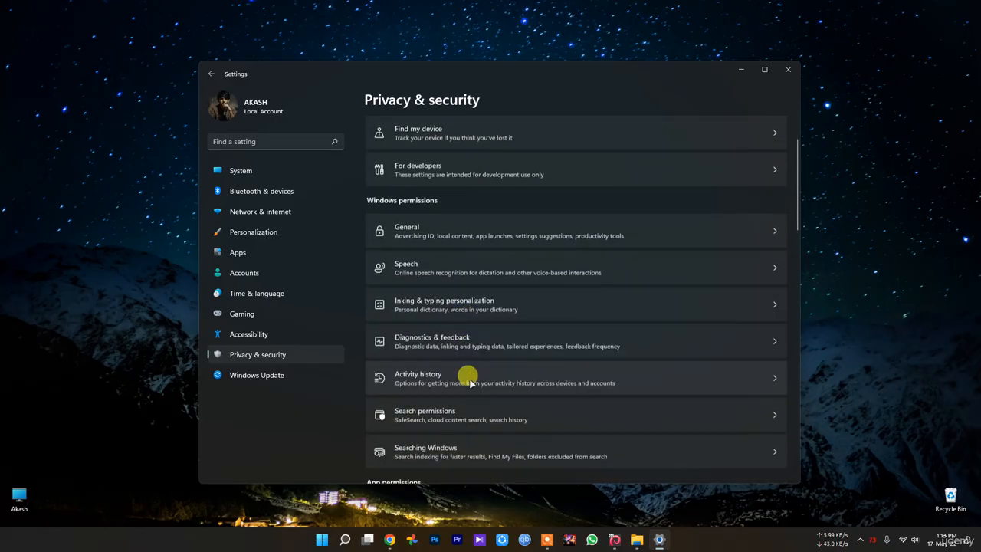
{"action": "scroll", "coordinate": [452, 301], "scroll_direction": "up", "scroll_amount": 3}
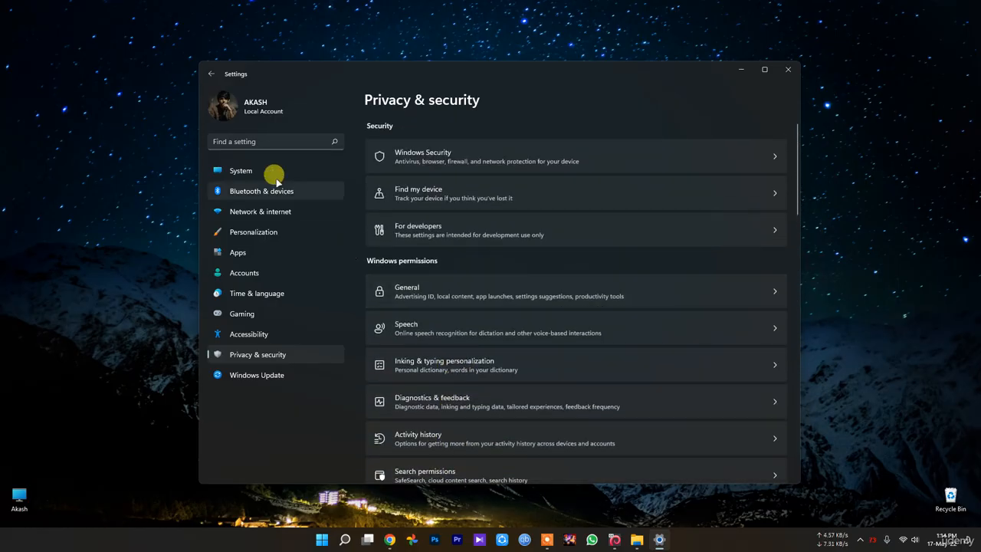
Search the settings for "background app" and clear the search.
{"action": "left_click", "coordinate": [263, 141]}
{"action": "type", "text": "ba"}
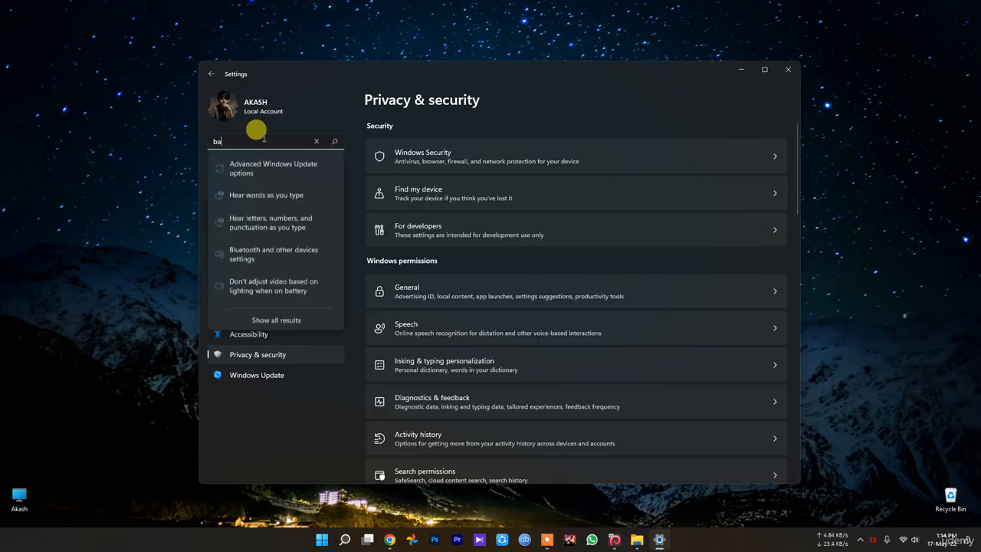
{"action": "type", "text": "ckgr"}
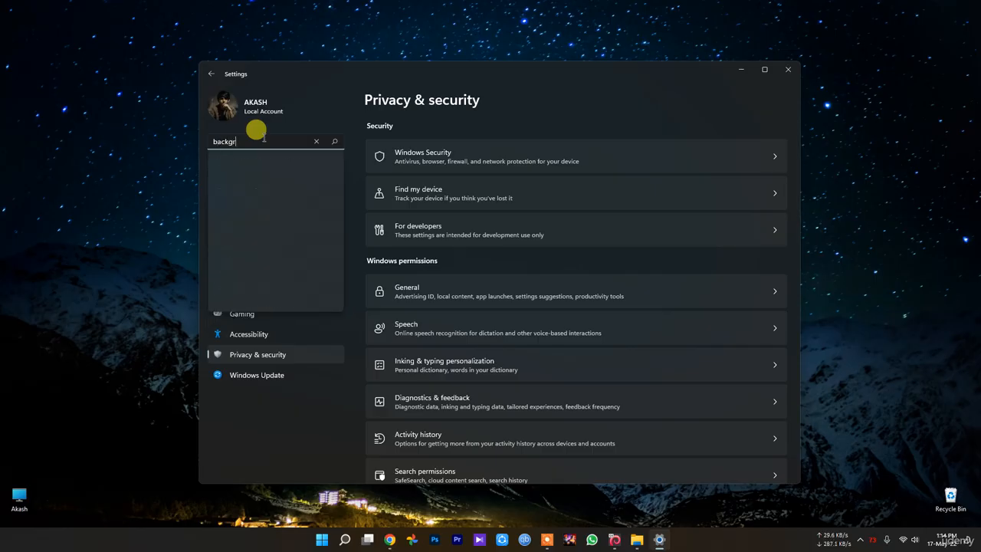
{"action": "type", "text": "oup"}
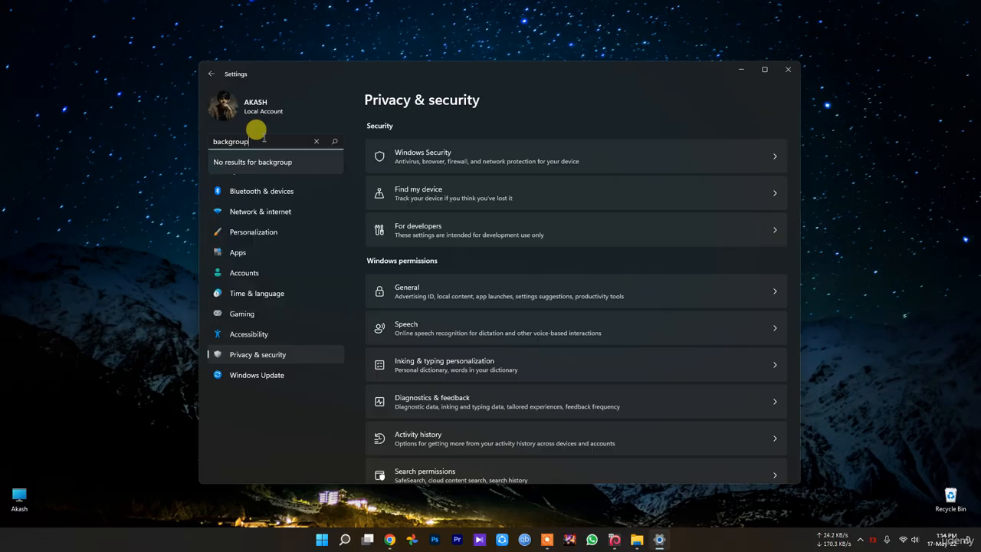
{"action": "key", "text": "BackSpace"}
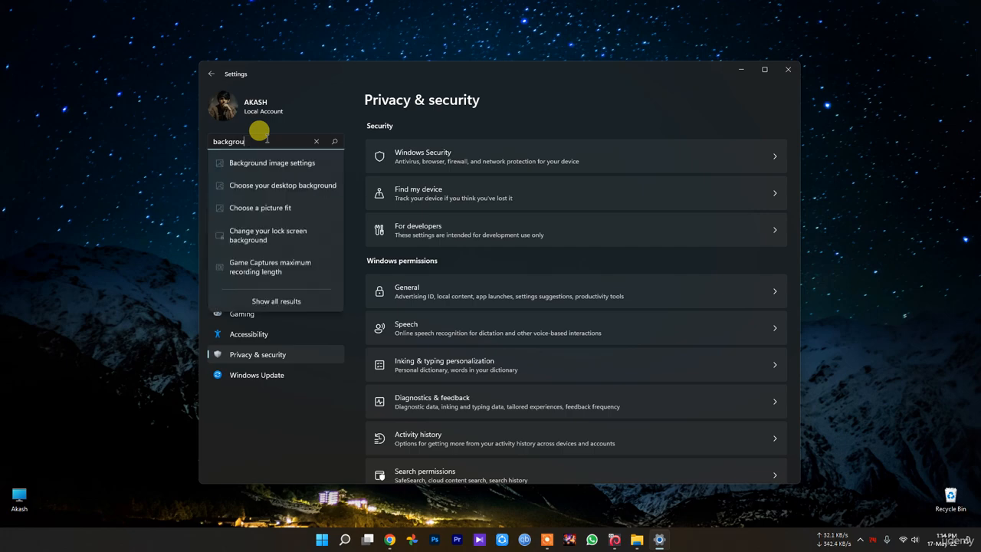
{"action": "type", "text": "d"}
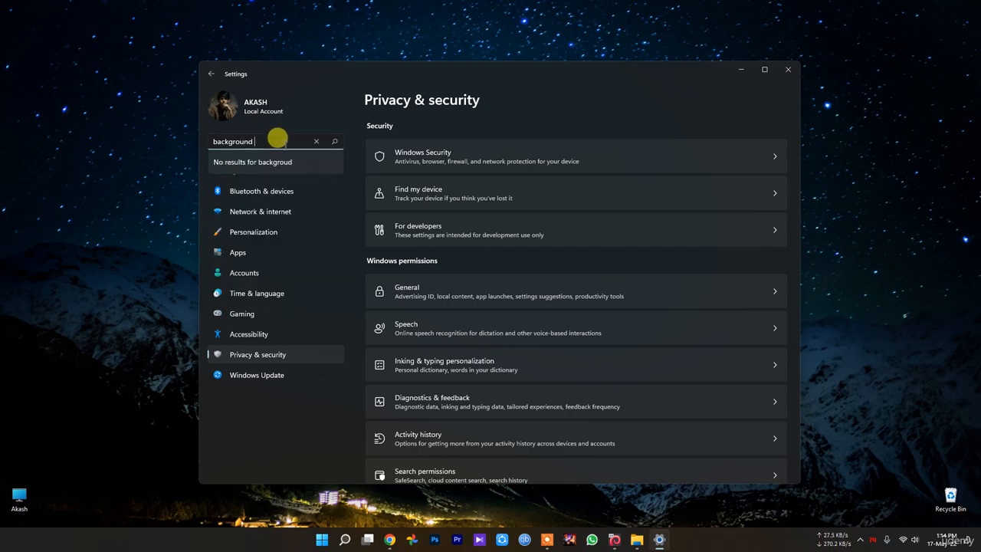
{"action": "type", "text": " app"}
{"action": "key", "text": "Return"}
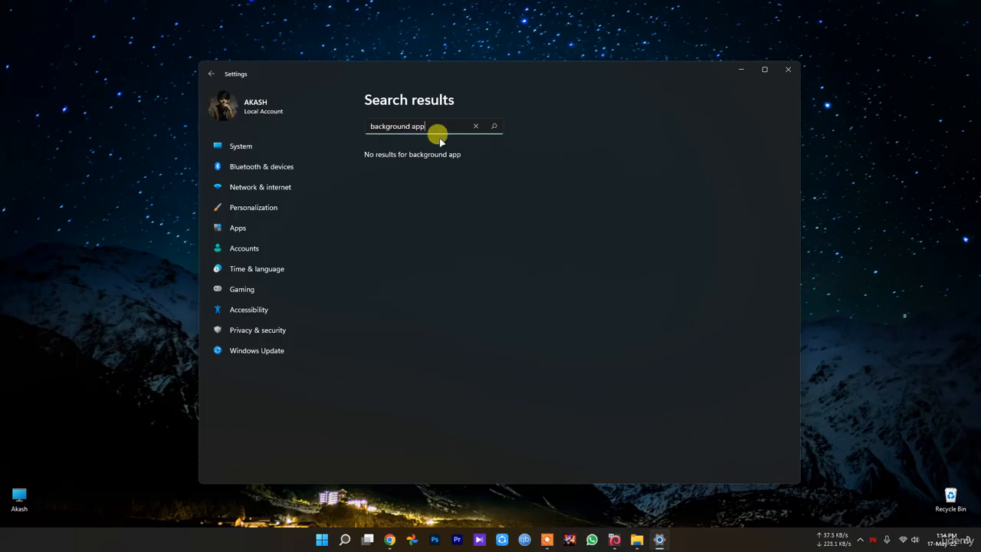
{"action": "left_click", "coordinate": [474, 126]}
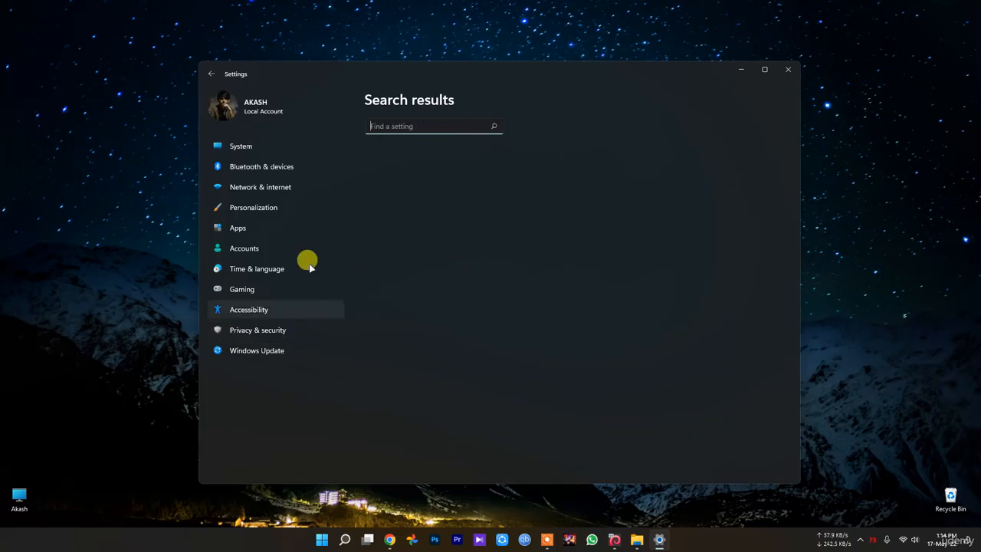
Check the Privacy & security page, and view the Default apps and Apps & features pages of the Apps settings.
{"action": "left_click", "coordinate": [272, 329]}
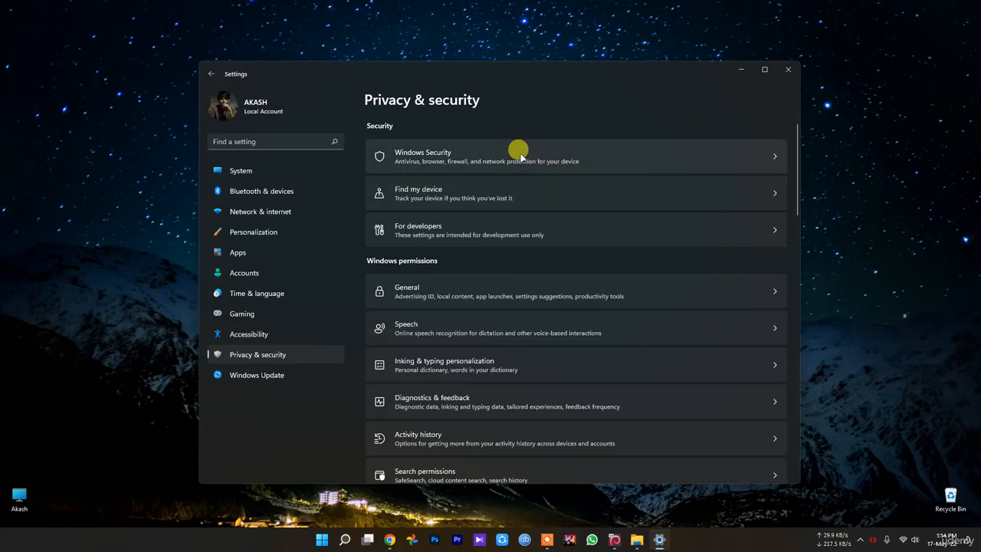
{"action": "left_click", "coordinate": [262, 254]}
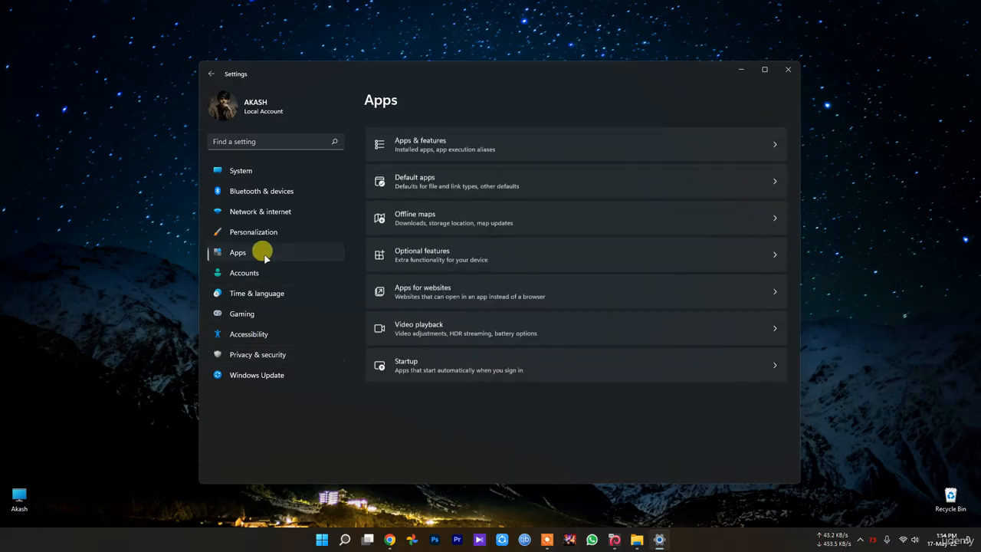
{"action": "left_click", "coordinate": [544, 176]}
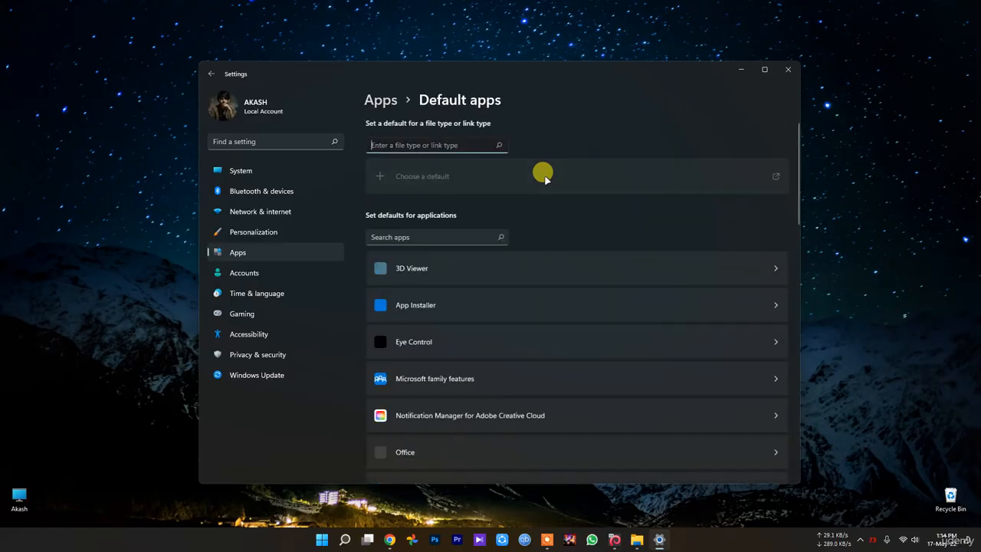
{"action": "key", "text": "alt+Left"}
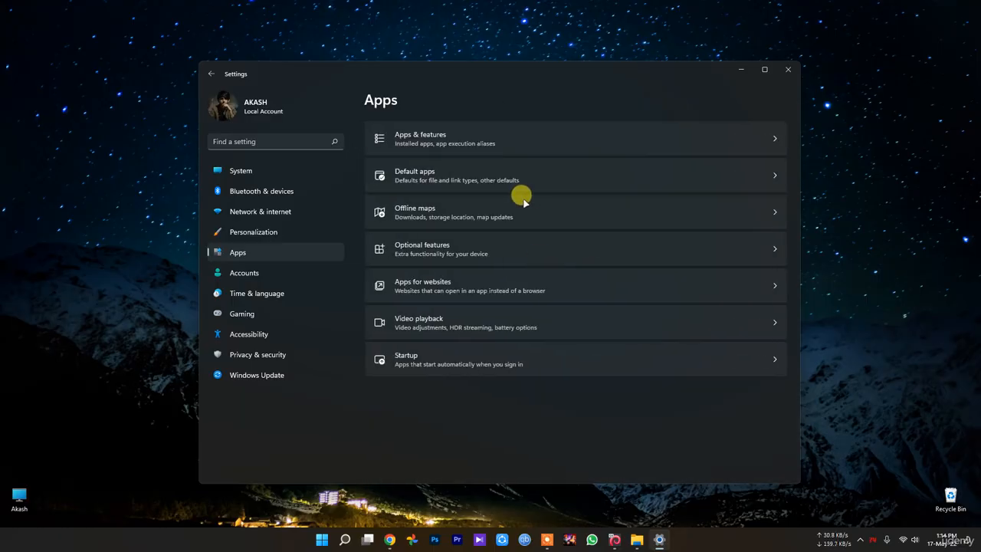
{"action": "left_click", "coordinate": [467, 131]}
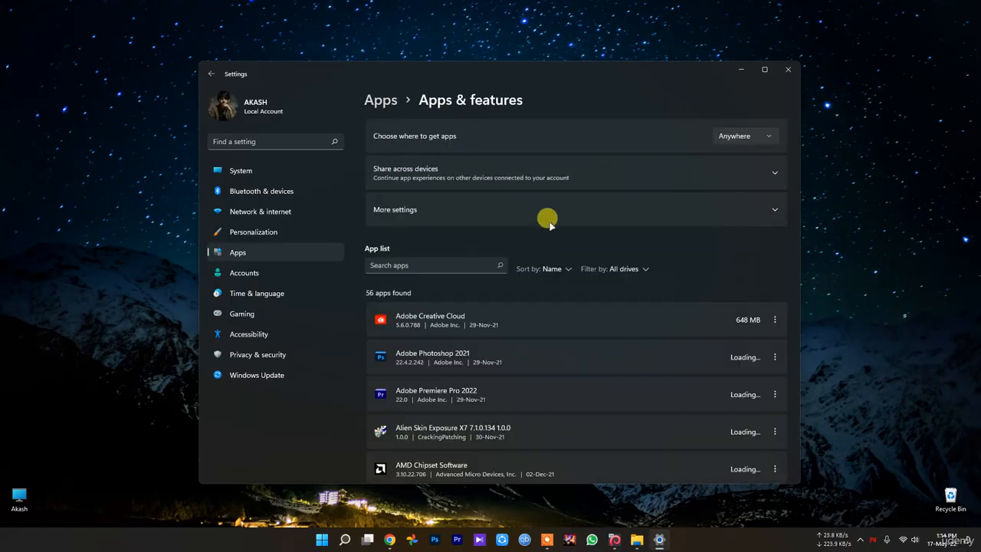
{"action": "key", "text": "alt+Left"}
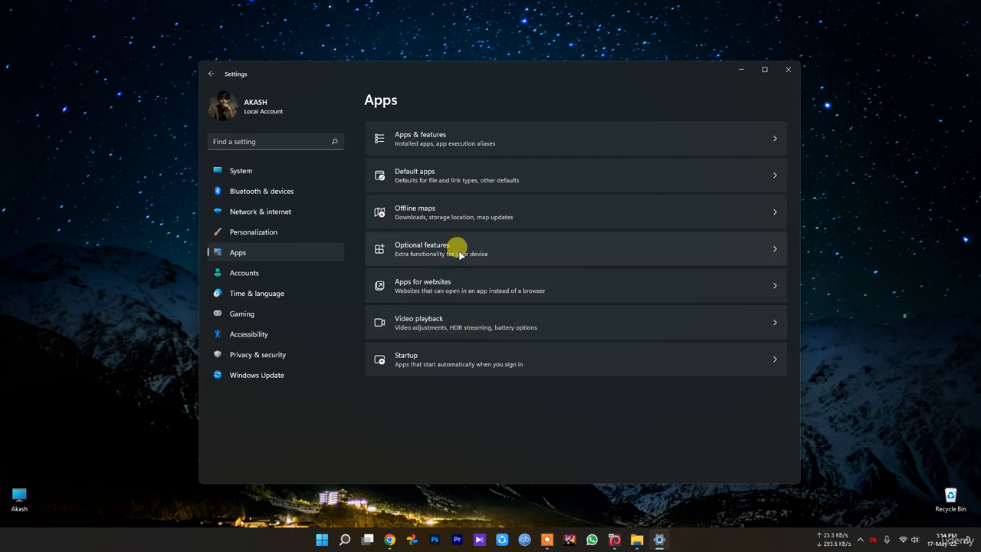
Search the settings for "background" and leave the suggestions for the Gaming settings.
{"action": "left_click", "coordinate": [280, 141]}
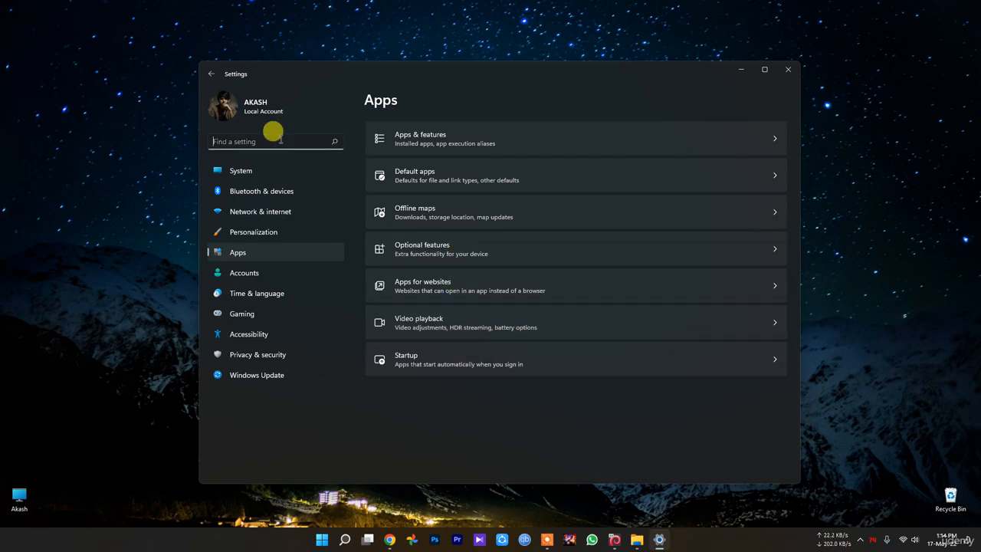
{"action": "type", "text": "ba"}
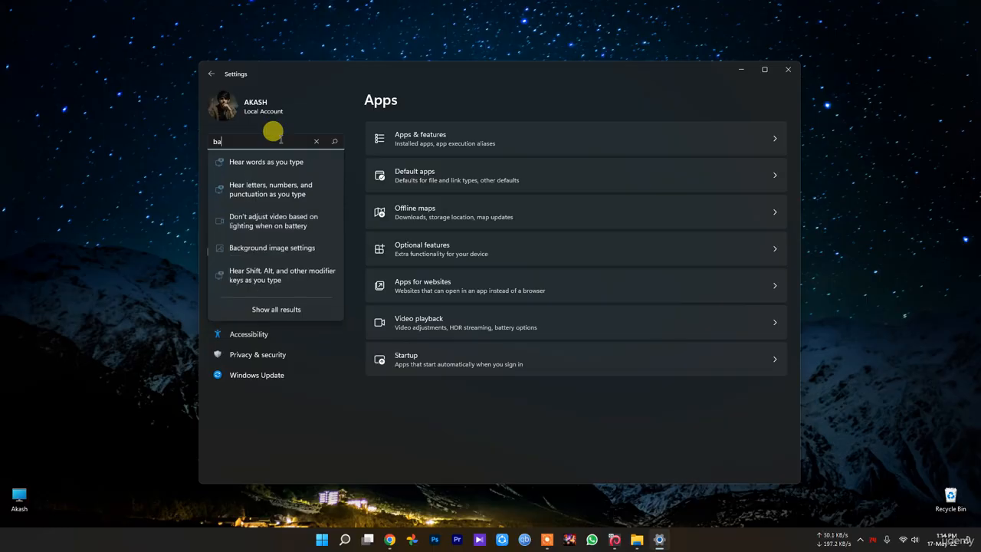
{"action": "type", "text": "ckgrou"}
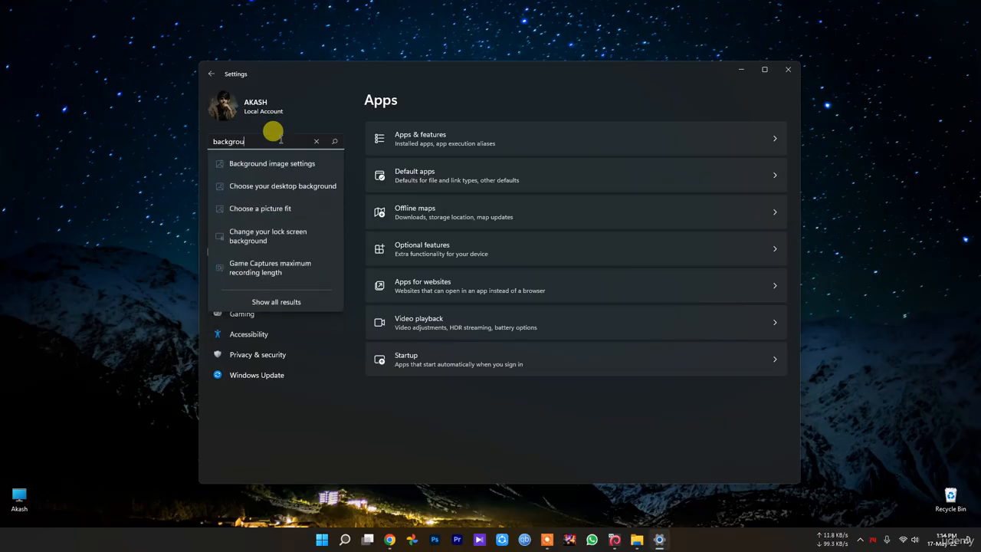
{"action": "type", "text": "nd"}
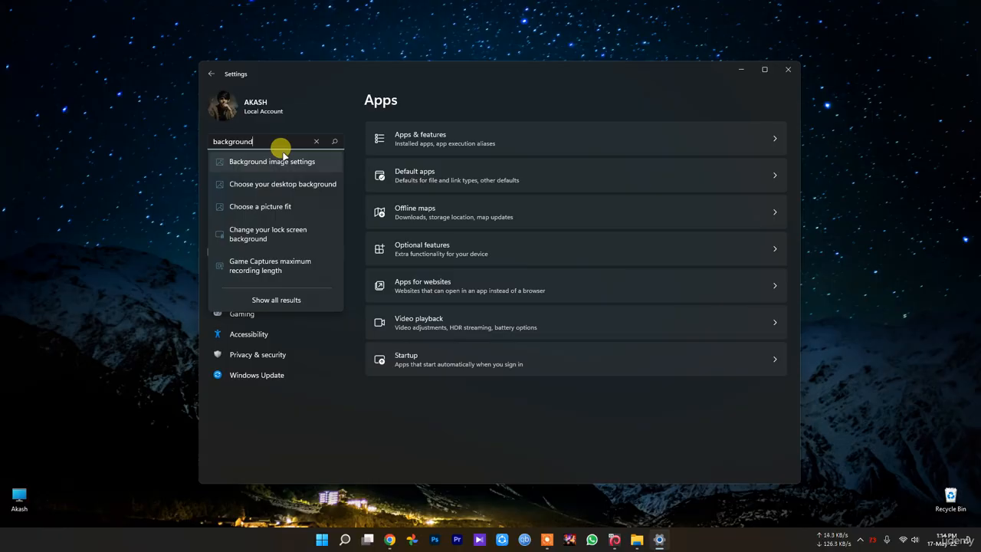
{"action": "left_click", "coordinate": [292, 311]}
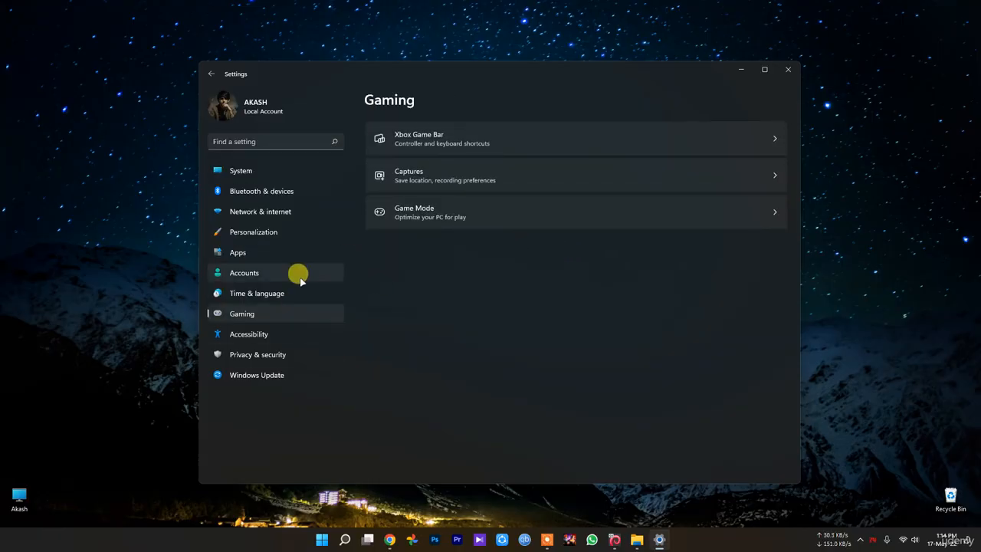
Review the Startup list and the Apps for websites page in the Apps settings, returning to the Apps overview.
{"action": "left_click", "coordinate": [254, 254]}
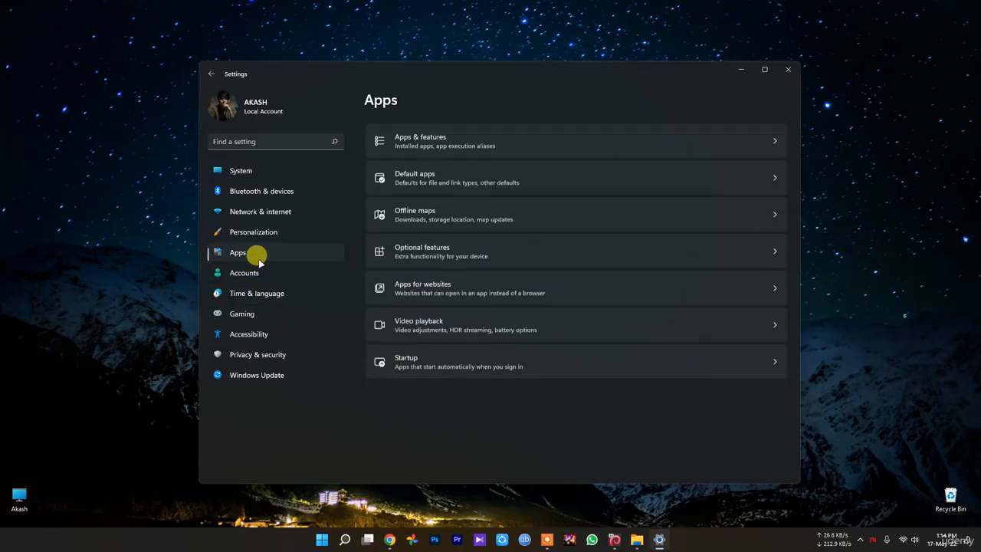
{"action": "left_click", "coordinate": [510, 360]}
{"action": "scroll", "coordinate": [509, 363], "scroll_direction": "down", "scroll_amount": 3}
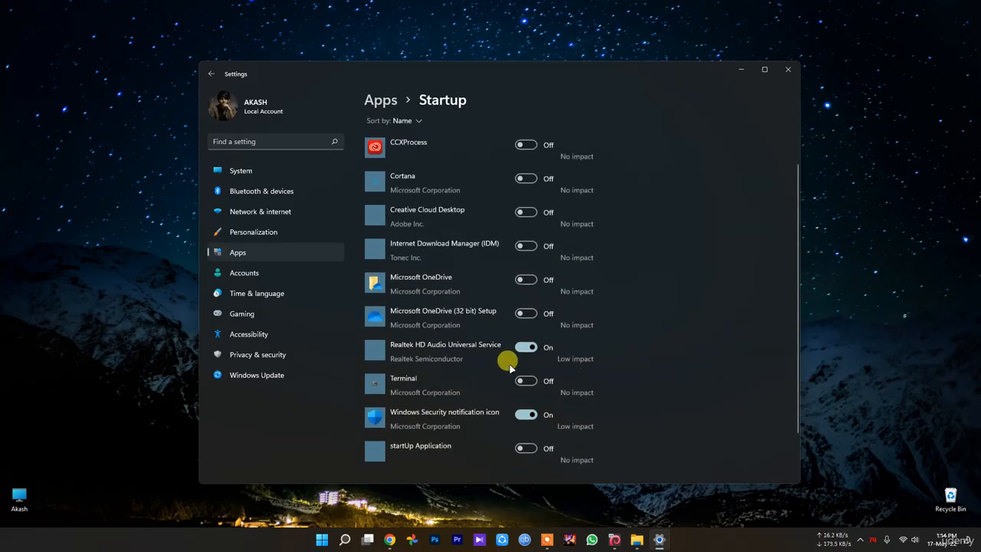
{"action": "scroll", "coordinate": [508, 363], "scroll_direction": "up", "scroll_amount": 3}
{"action": "key", "text": "alt+Left"}
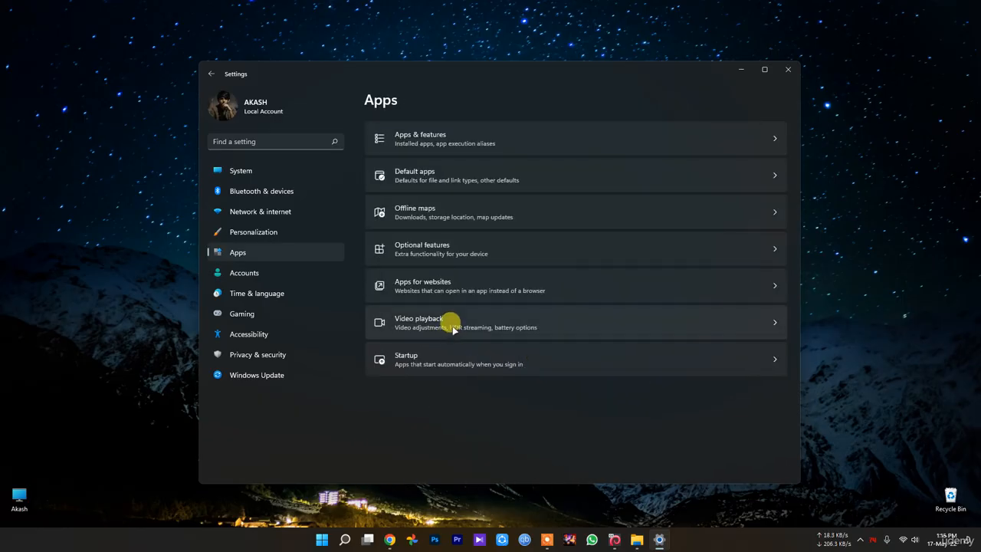
{"action": "left_click", "coordinate": [448, 281]}
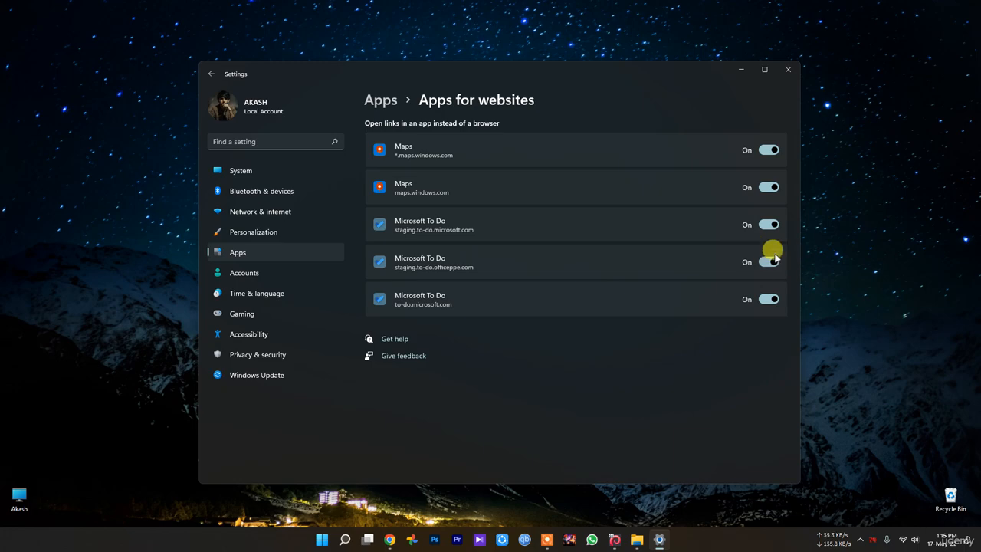
{"action": "key", "text": "alt+Left"}
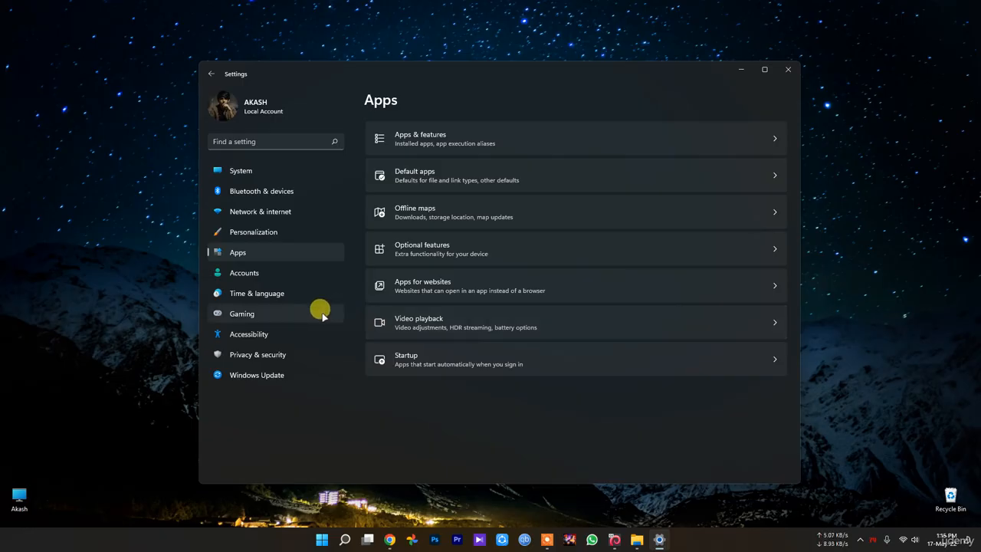
Open Apps & features, check the sorting choices, and examine the list of installed apps down to the Microsoft Visual C++ entries.
{"action": "left_click", "coordinate": [448, 135]}
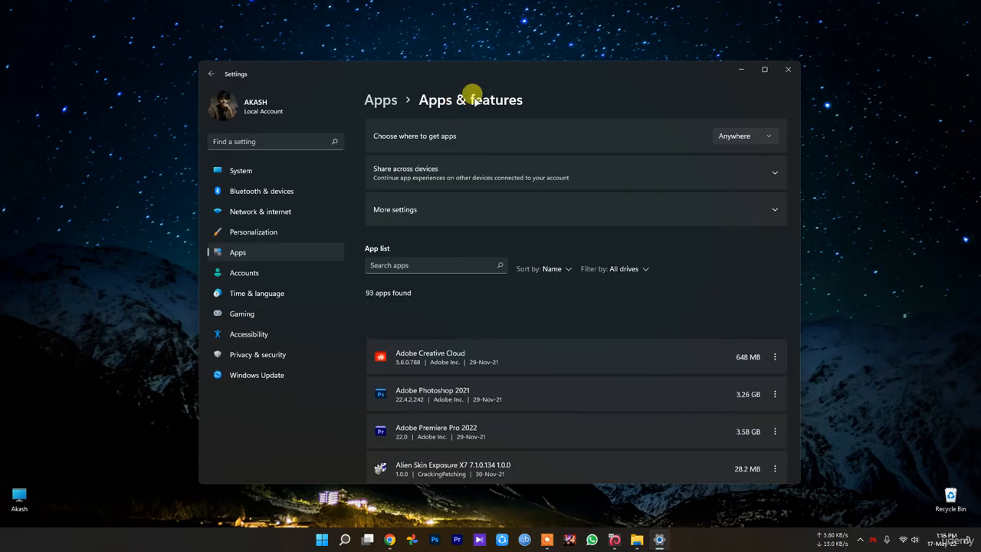
{"action": "left_click", "coordinate": [565, 266]}
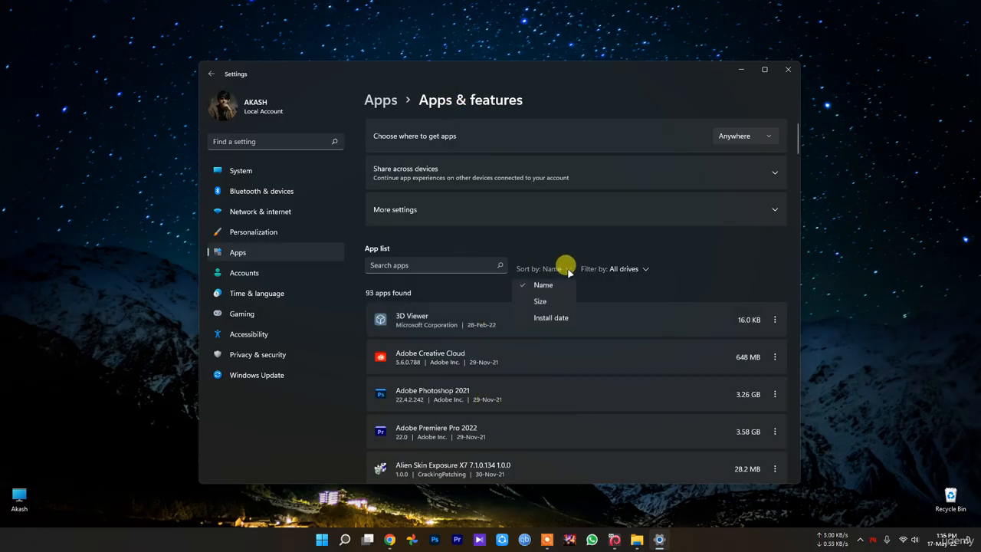
{"action": "left_click", "coordinate": [562, 264]}
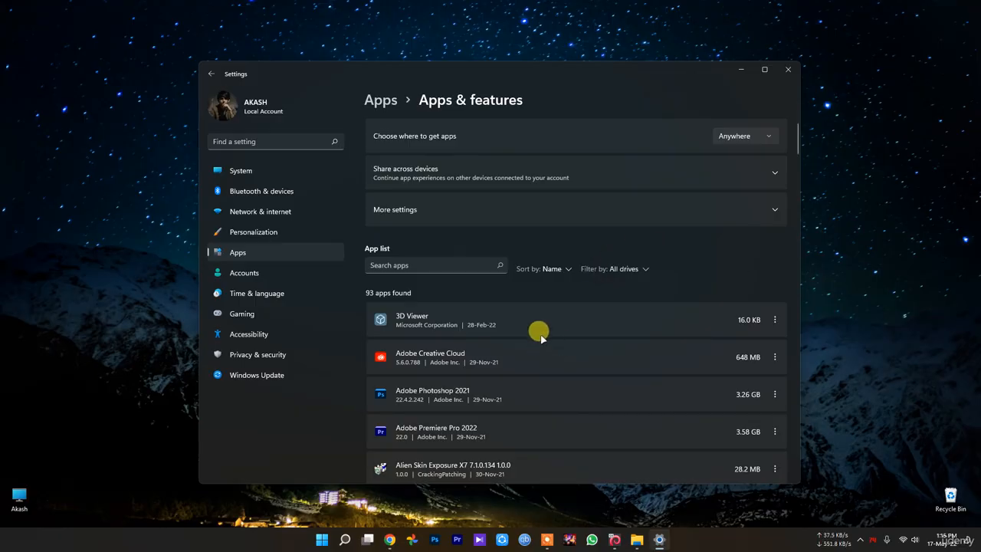
{"action": "scroll", "coordinate": [539, 353], "scroll_direction": "down", "scroll_amount": 5}
{"action": "scroll", "coordinate": [539, 363], "scroll_direction": "down", "scroll_amount": 10}
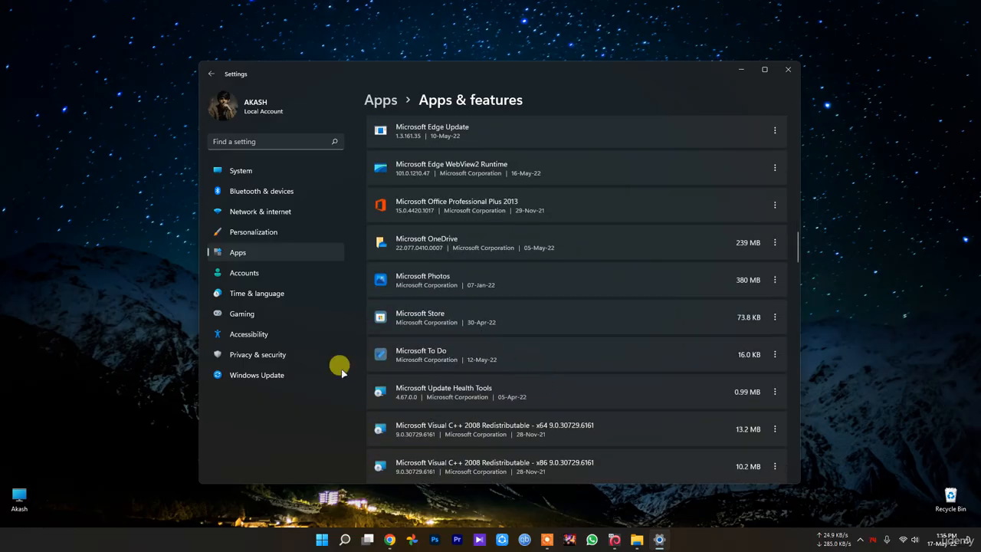
{"action": "scroll", "coordinate": [390, 422], "scroll_direction": "down", "scroll_amount": 7}
{"action": "scroll", "coordinate": [453, 429], "scroll_direction": "up", "scroll_amount": 10}
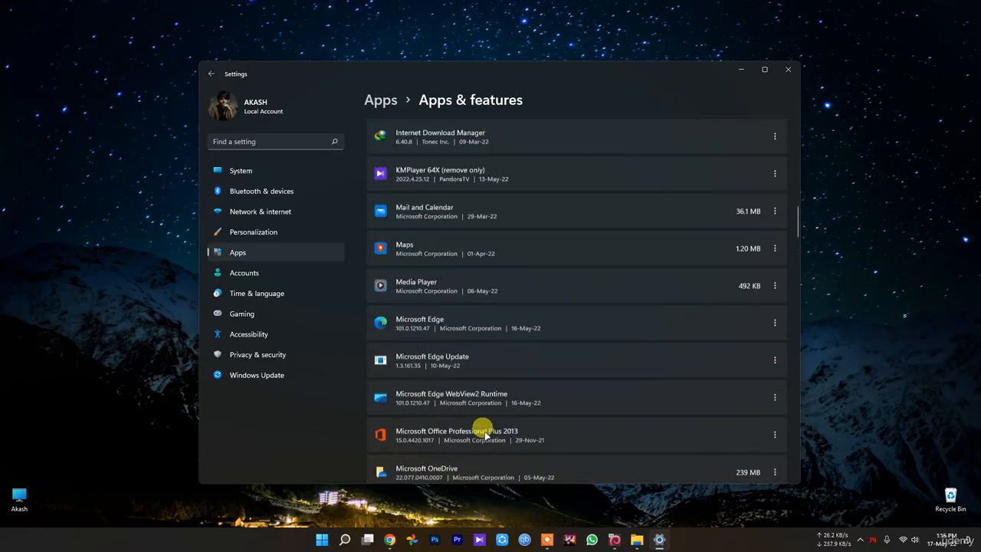
{"action": "scroll", "coordinate": [477, 431], "scroll_direction": "down", "scroll_amount": 7}
{"action": "scroll", "coordinate": [485, 434], "scroll_direction": "down", "scroll_amount": 1}
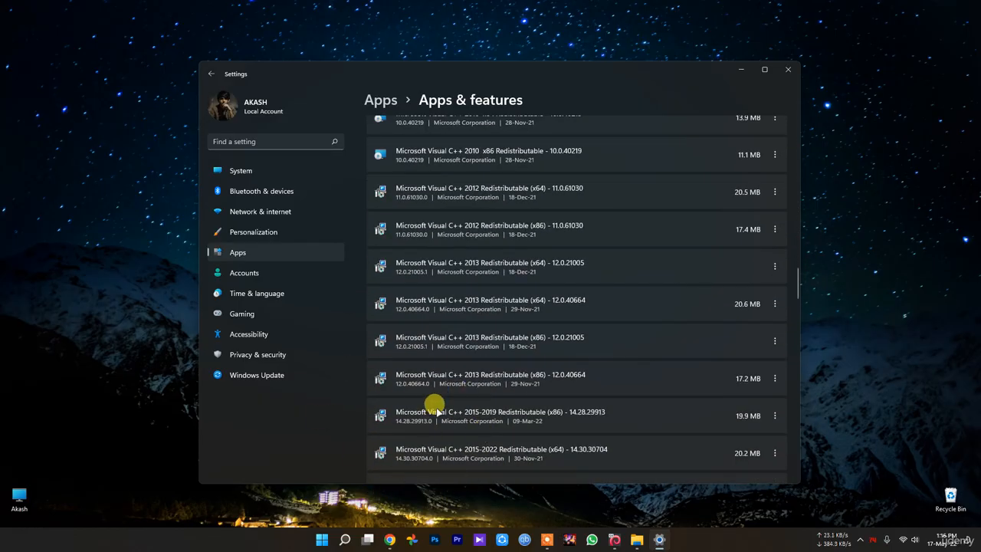
Review the remaining installed apps down to the Xbox entries at the end of the list, and close Settings.
{"action": "scroll", "coordinate": [433, 406], "scroll_direction": "down", "scroll_amount": 20}
{"action": "scroll", "coordinate": [468, 406], "scroll_direction": "down", "scroll_amount": 15}
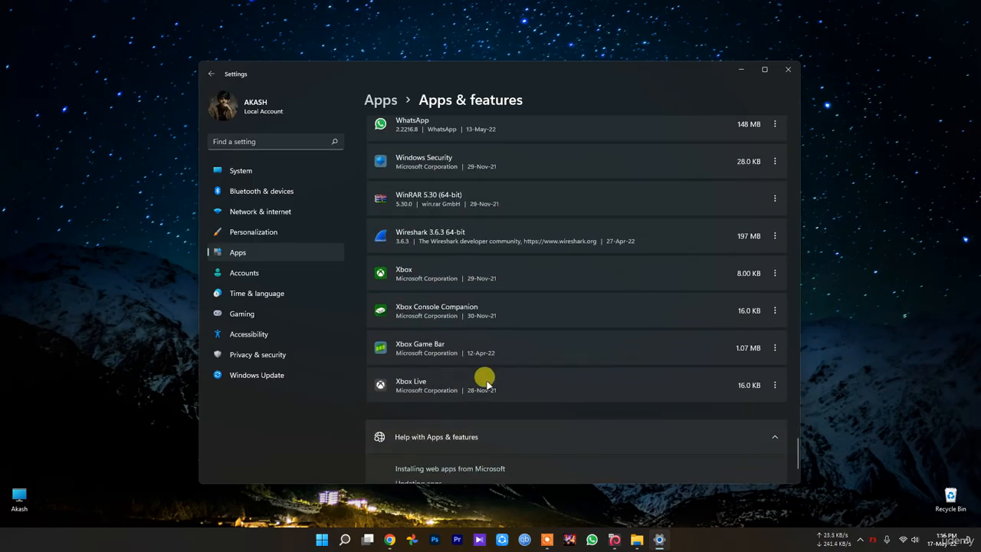
{"action": "left_click", "coordinate": [787, 69]}
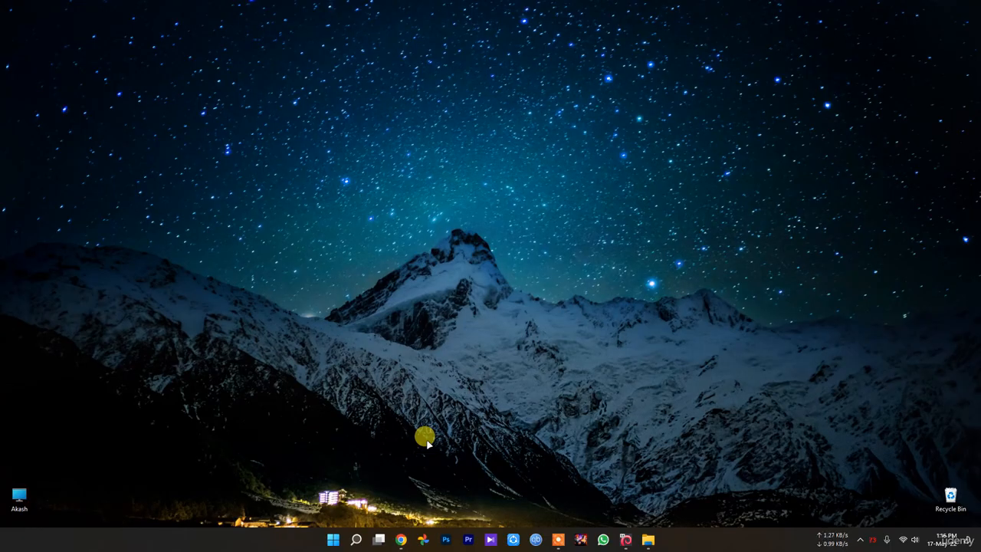
View both pages of pinned apps in Start and return to the desktop.
{"action": "left_click", "coordinate": [335, 538]}
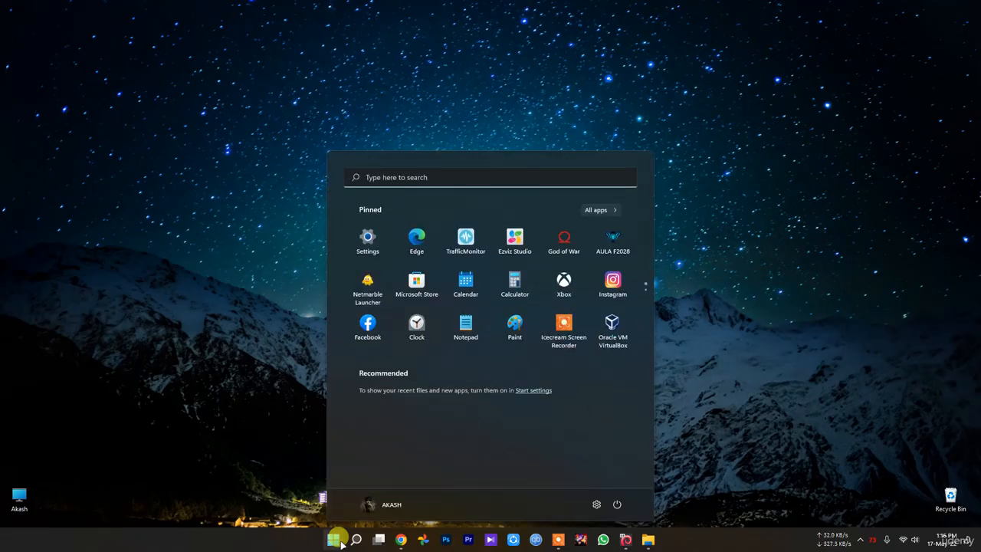
{"action": "left_click", "coordinate": [824, 381]}
{"action": "mouse_move", "coordinate": [355, 539]}
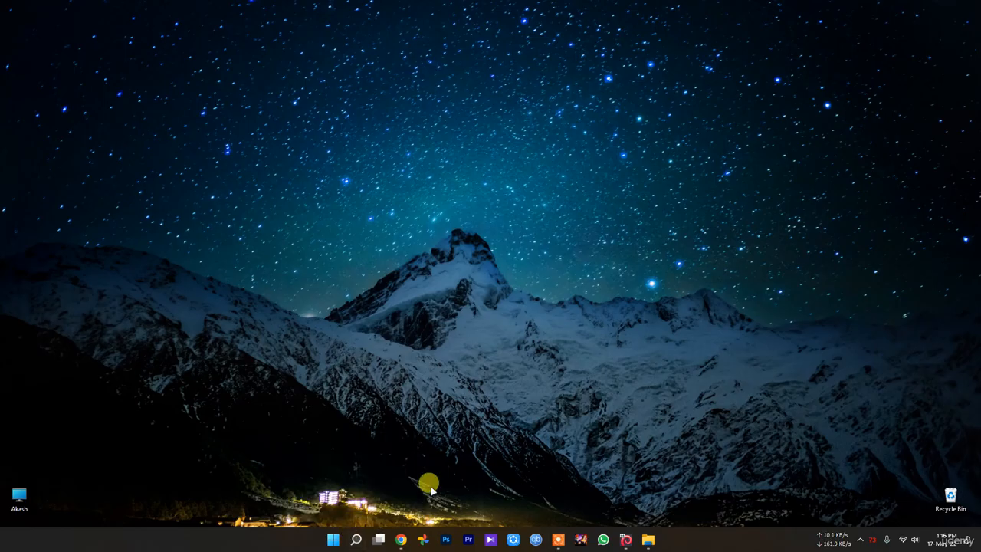
{"action": "left_click", "coordinate": [333, 539]}
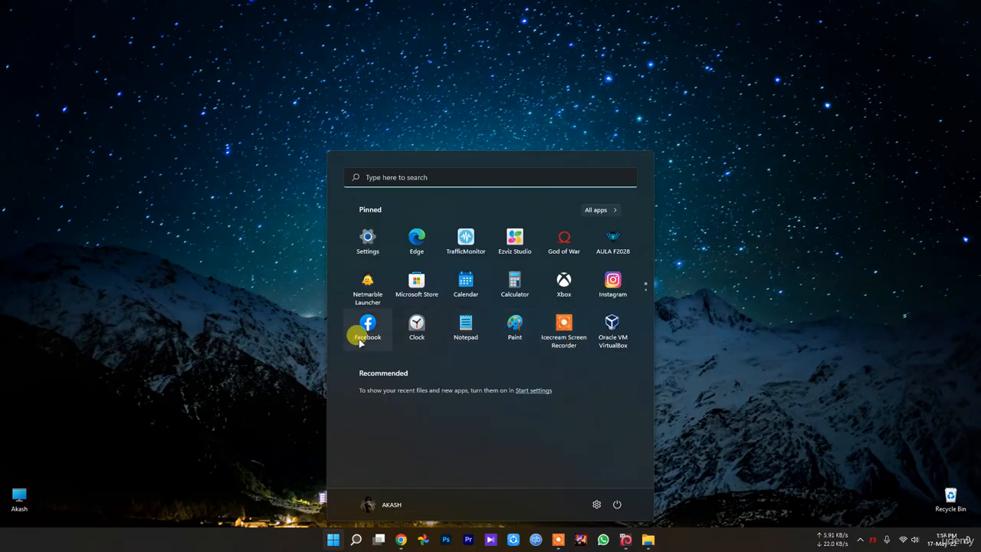
{"action": "scroll", "coordinate": [387, 330], "scroll_direction": "down", "scroll_amount": 1}
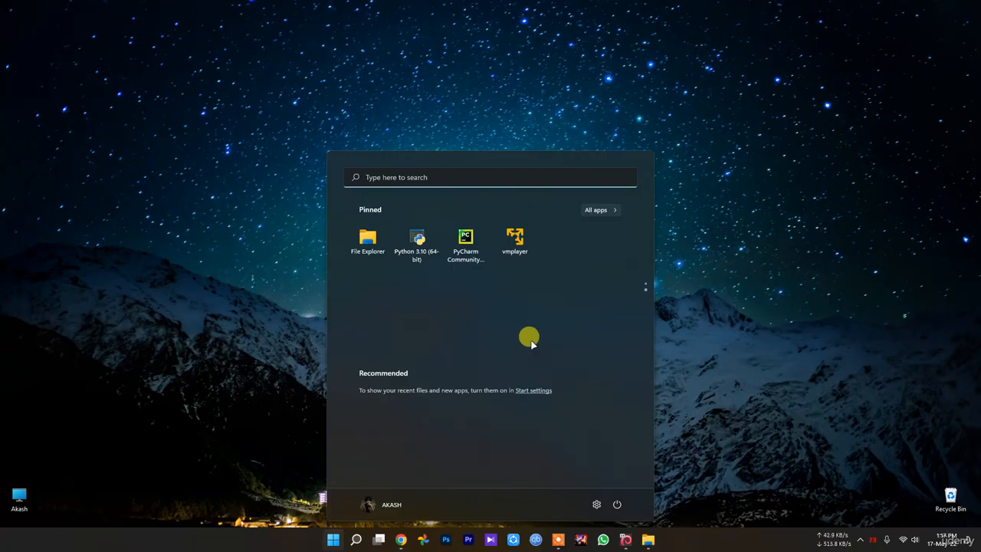
{"action": "left_click", "coordinate": [230, 288]}
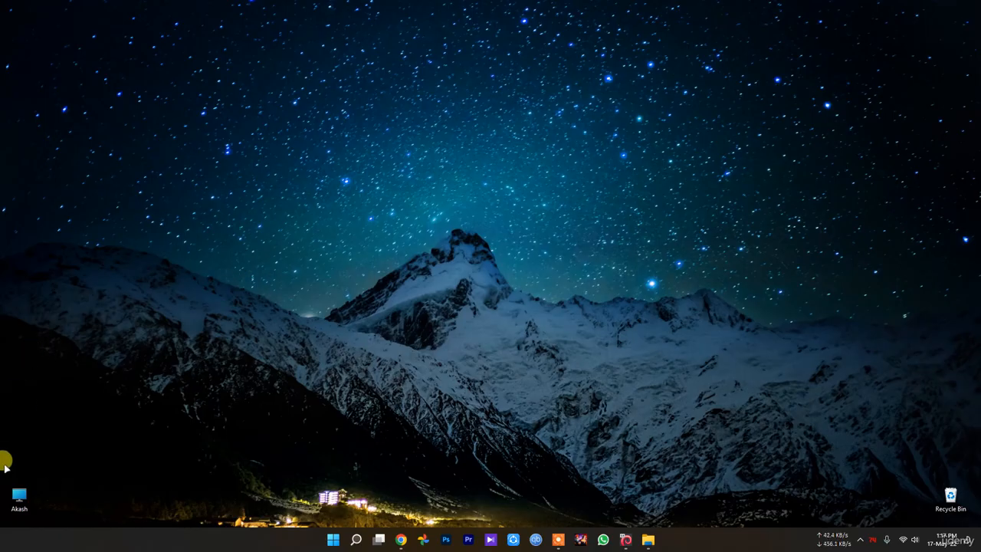
Browse the computer's drives in File Explorer and open the properties of the Windows 11 (C:) drive, moving the dialog toward the screen centre.
{"action": "double_click", "coordinate": [19, 497]}
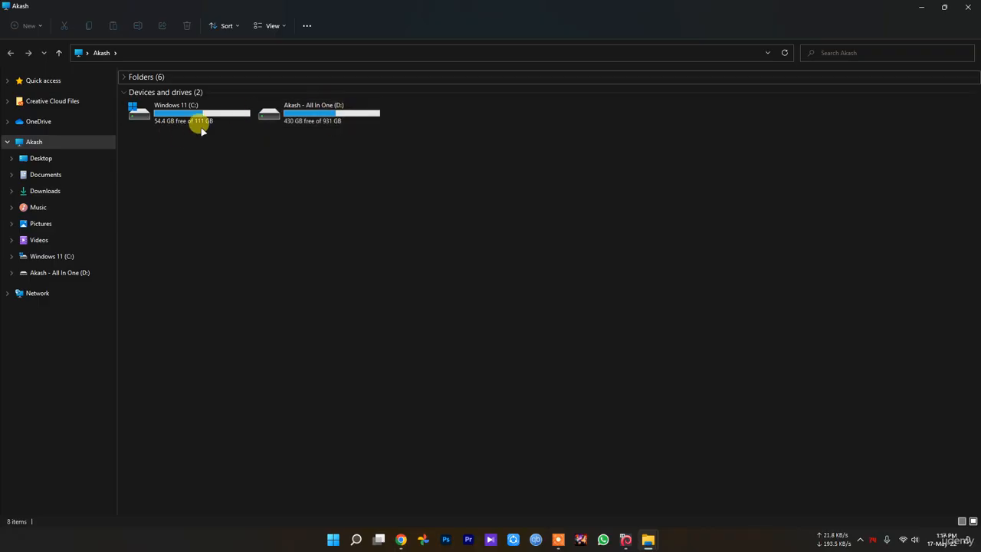
{"action": "mouse_move", "coordinate": [200, 108]}
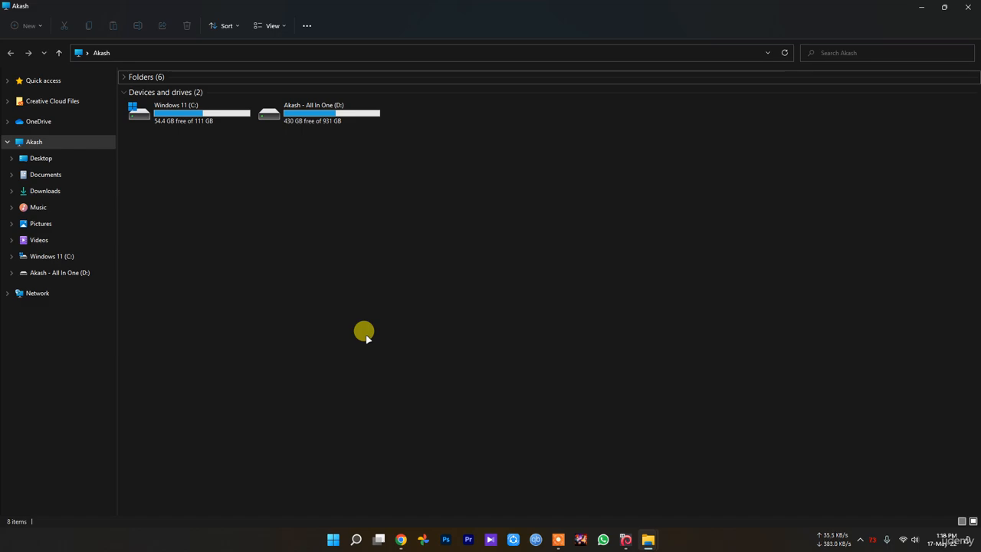
{"action": "left_click", "coordinate": [147, 115]}
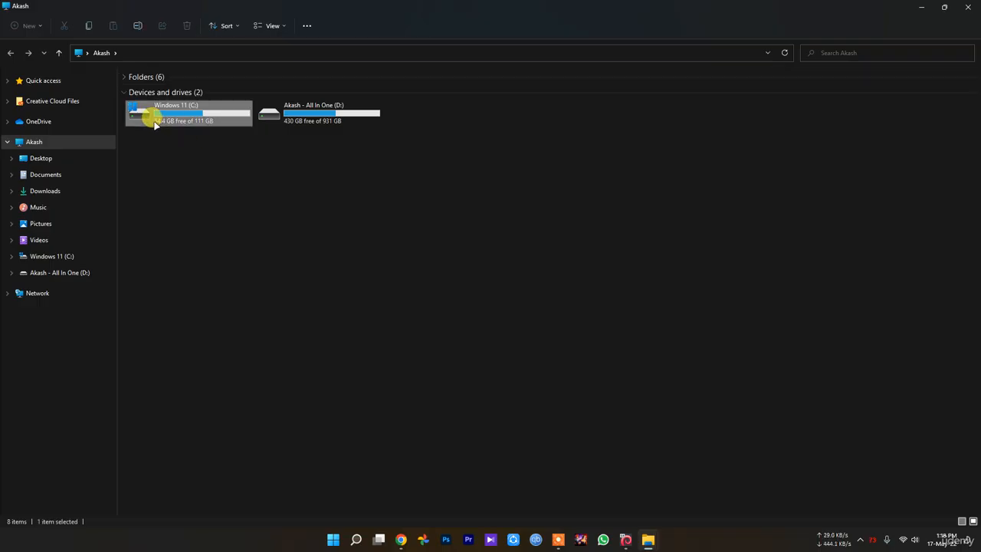
{"action": "right_click", "coordinate": [153, 120]}
{"action": "left_click", "coordinate": [217, 254]}
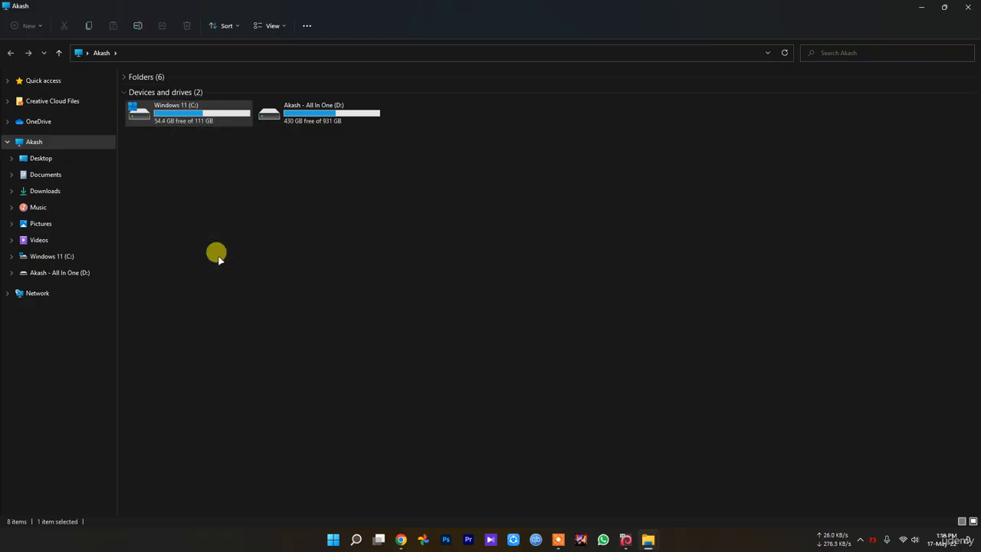
{"action": "left_click_drag", "start_coordinate": [212, 131], "coordinate": [530, 165]}
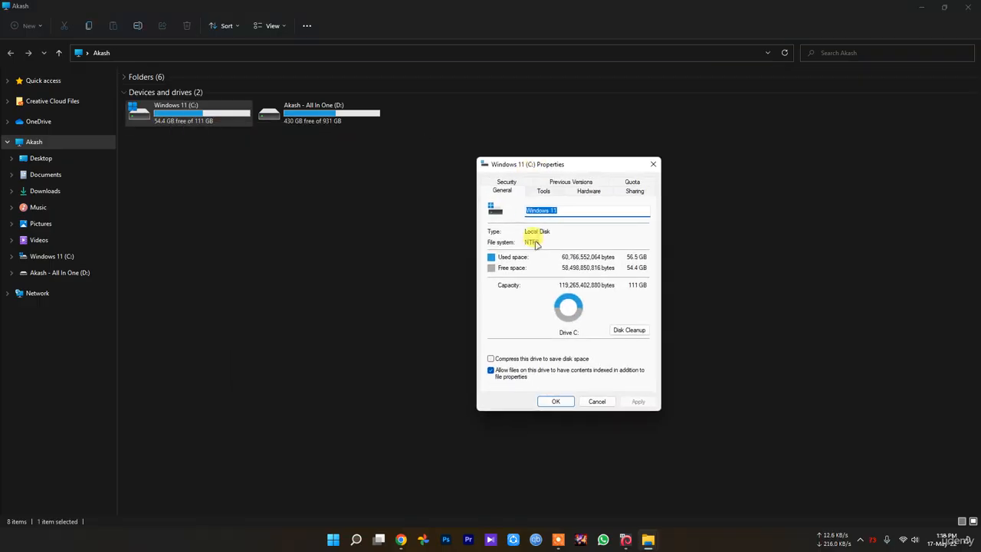
Start Disk Cleanup for the C: drive and review the categories of files to delete.
{"action": "left_click", "coordinate": [630, 331]}
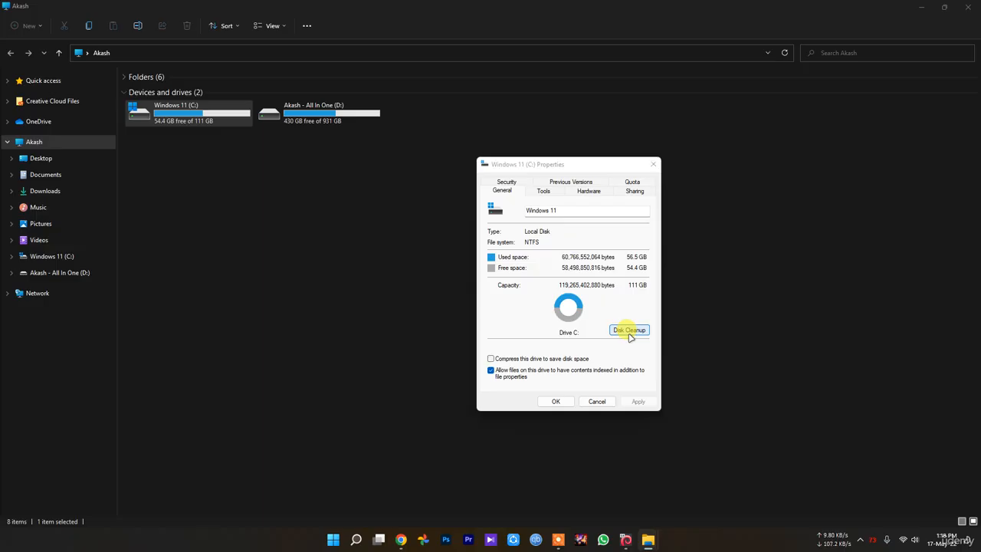
{"action": "left_click_drag", "start_coordinate": [86, 34], "coordinate": [593, 195]}
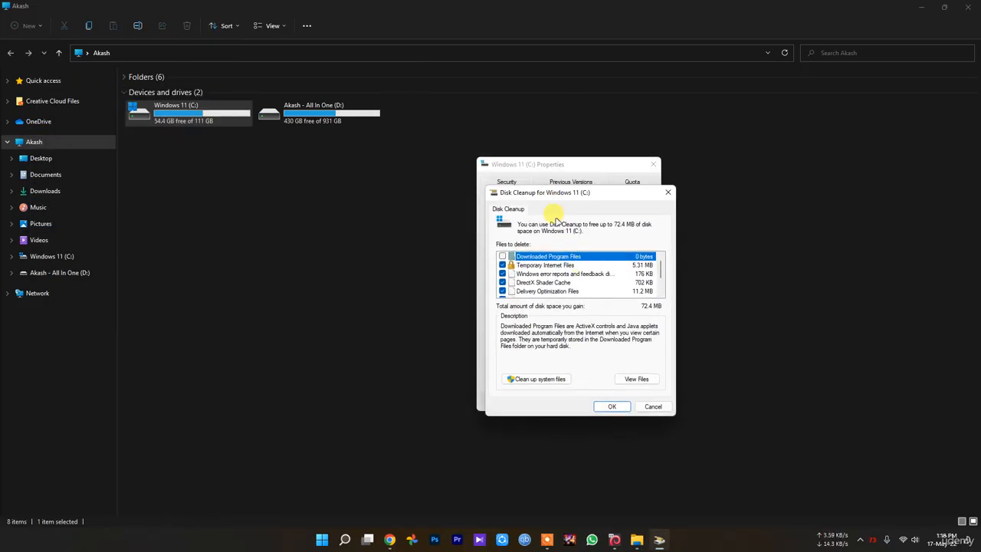
{"action": "scroll", "coordinate": [606, 275], "scroll_direction": "down", "scroll_amount": 2}
{"action": "scroll", "coordinate": [589, 287], "scroll_direction": "up", "scroll_amount": 2}
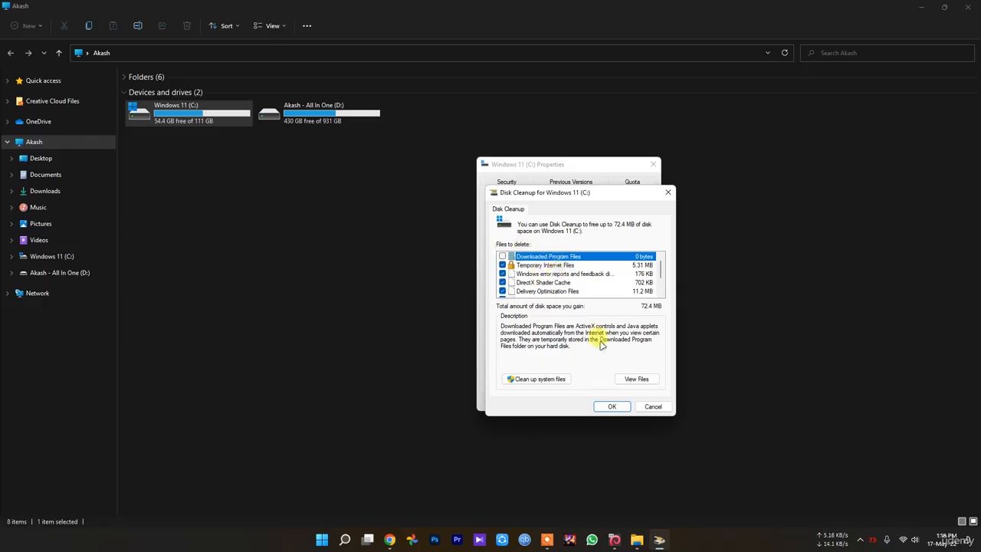
Rescan the C: drive with system files included, review the cleanup categories down to Thumbnails, and cancel back to the desktop.
{"action": "left_click", "coordinate": [539, 379]}
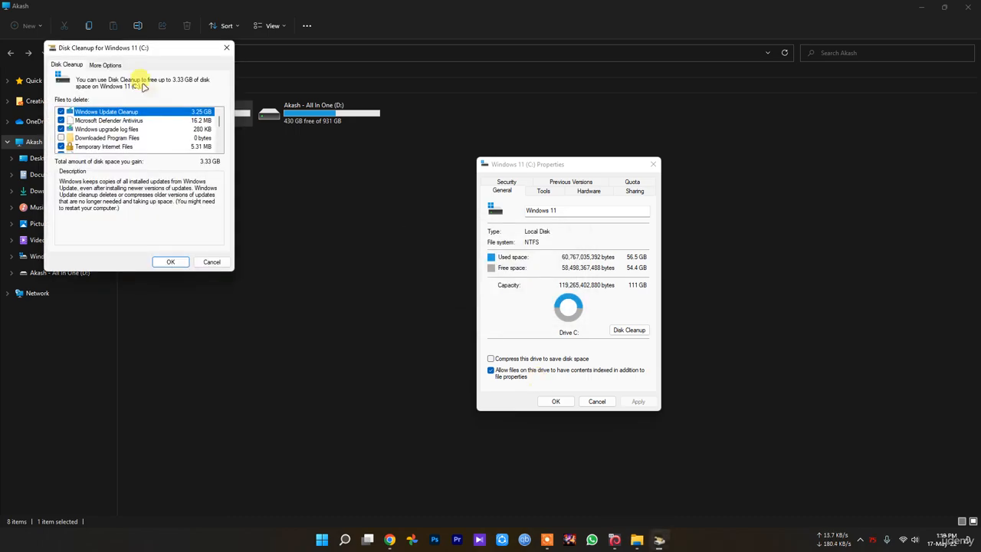
{"action": "left_click_drag", "start_coordinate": [114, 50], "coordinate": [545, 181]}
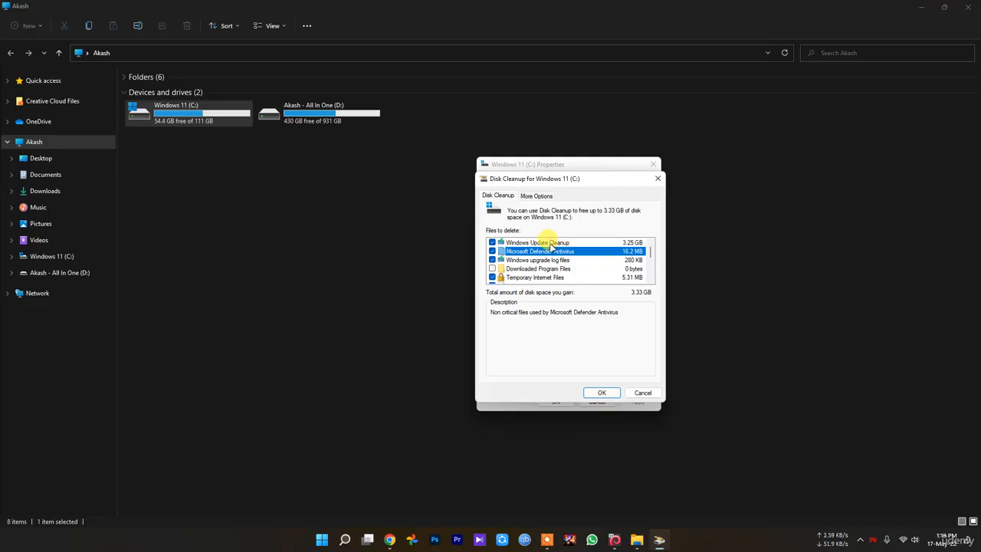
{"action": "left_click", "coordinate": [545, 242]}
{"action": "left_click", "coordinate": [554, 252]}
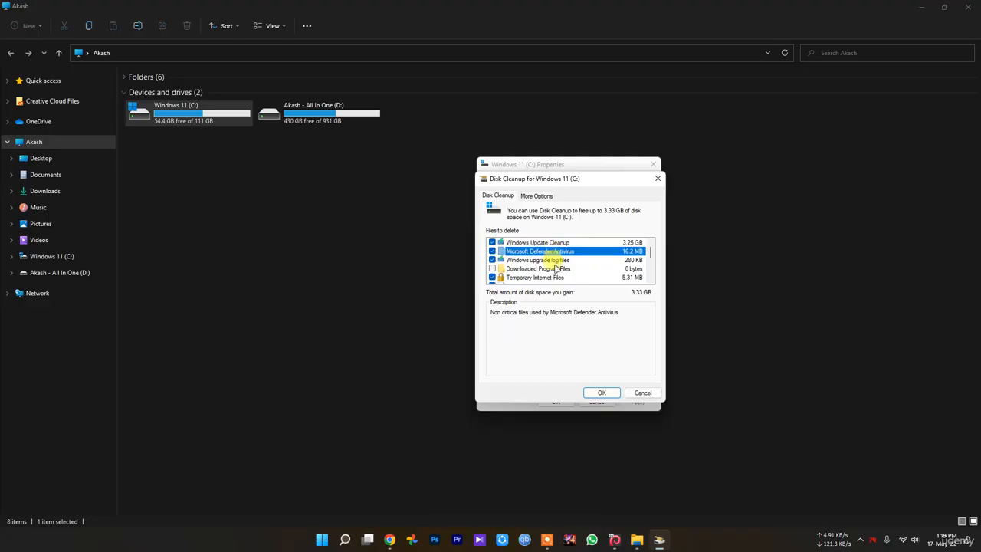
{"action": "scroll", "coordinate": [557, 265], "scroll_direction": "down", "scroll_amount": 3}
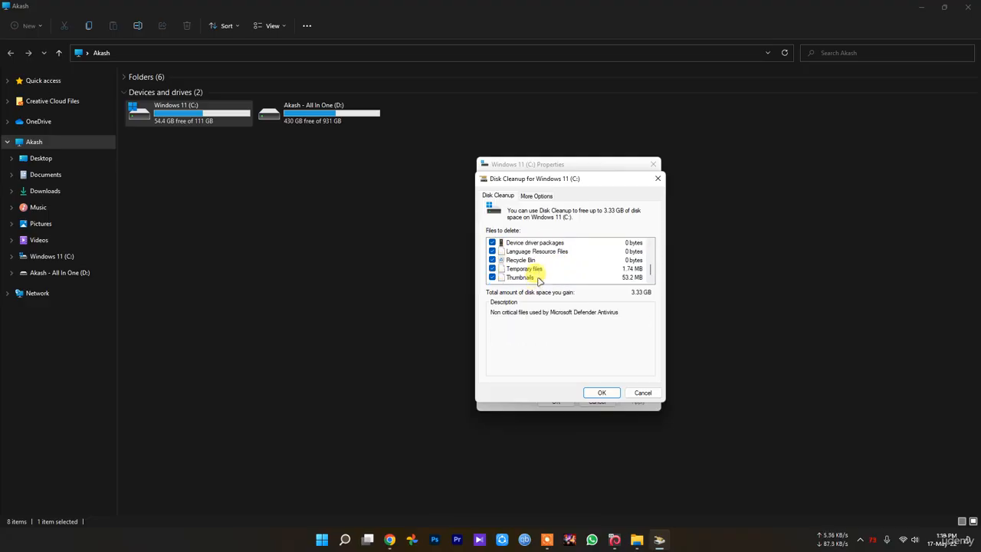
{"action": "scroll", "coordinate": [534, 277], "scroll_direction": "up", "scroll_amount": 2}
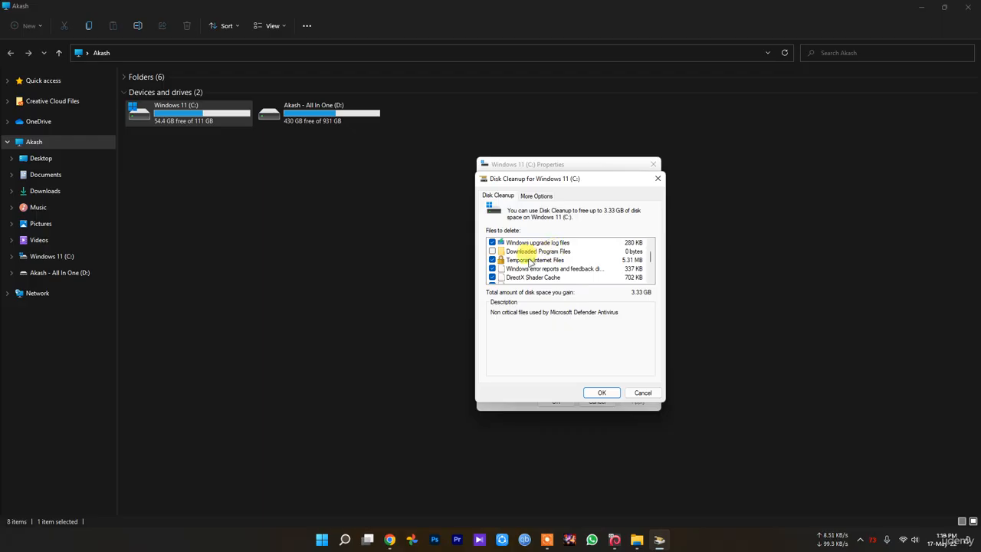
{"action": "scroll", "coordinate": [501, 260], "scroll_direction": "up", "scroll_amount": 2}
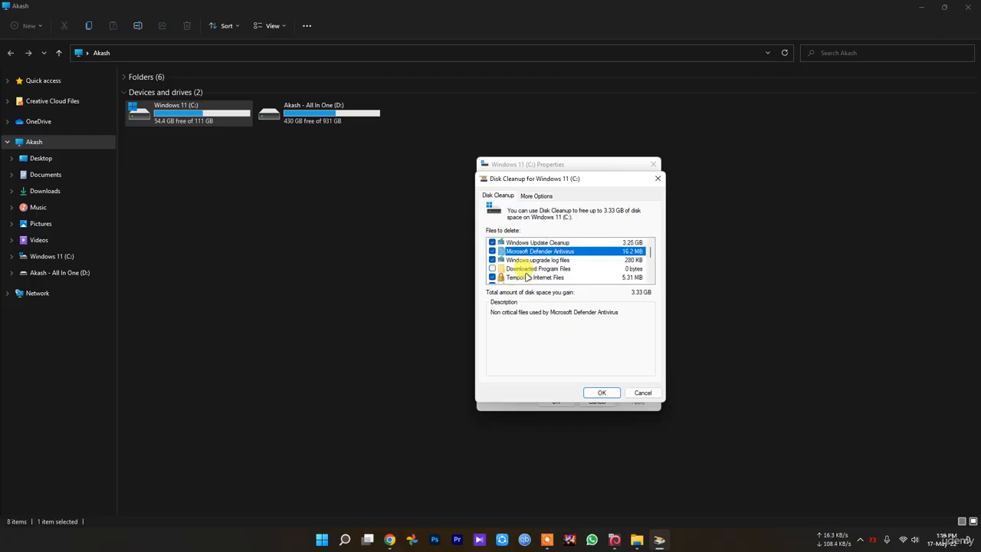
{"action": "left_click", "coordinate": [643, 392]}
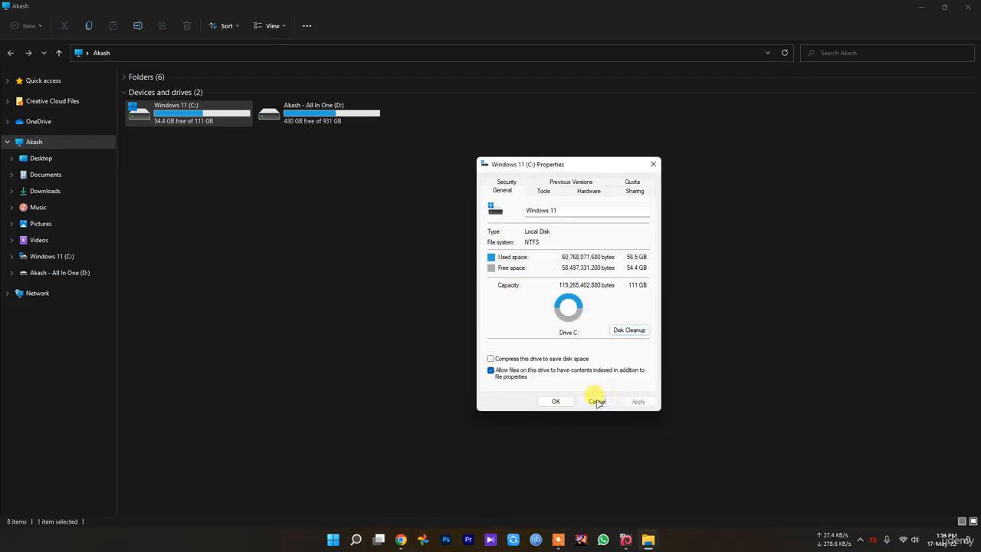
{"action": "left_click", "coordinate": [596, 402]}
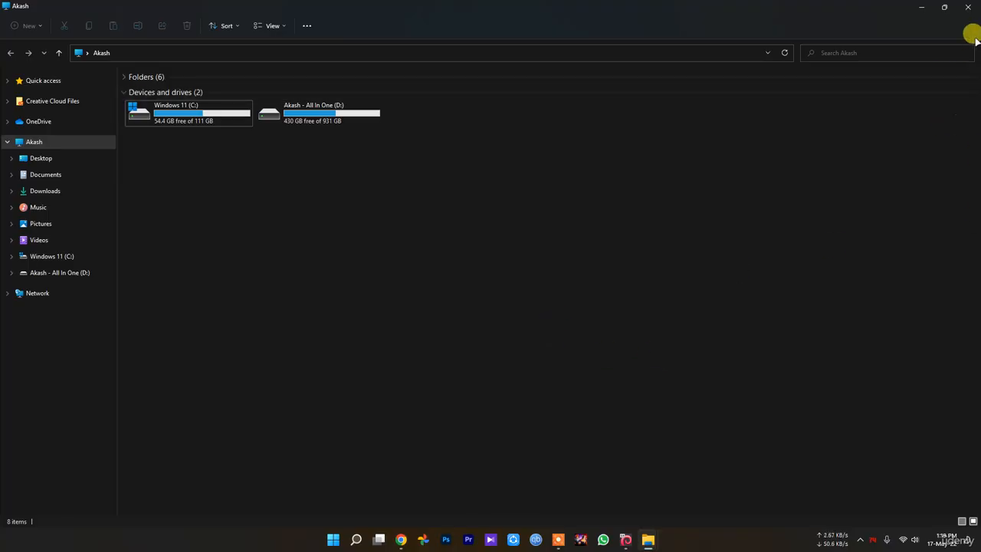
{"action": "key", "text": "super+d"}
Search Windows for "defr" and open Defragment and Optimize Drives.
{"action": "left_click", "coordinate": [332, 540]}
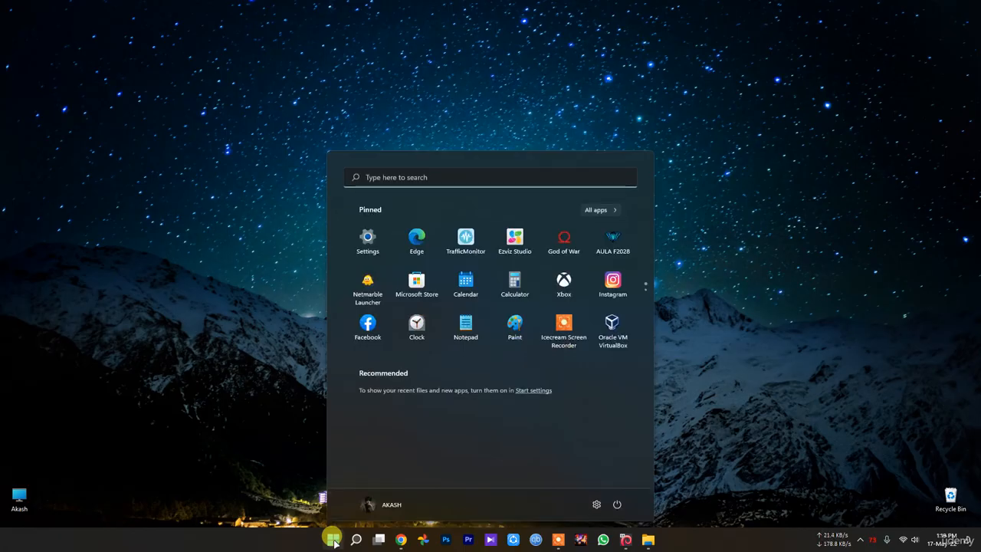
{"action": "type", "text": "defre"}
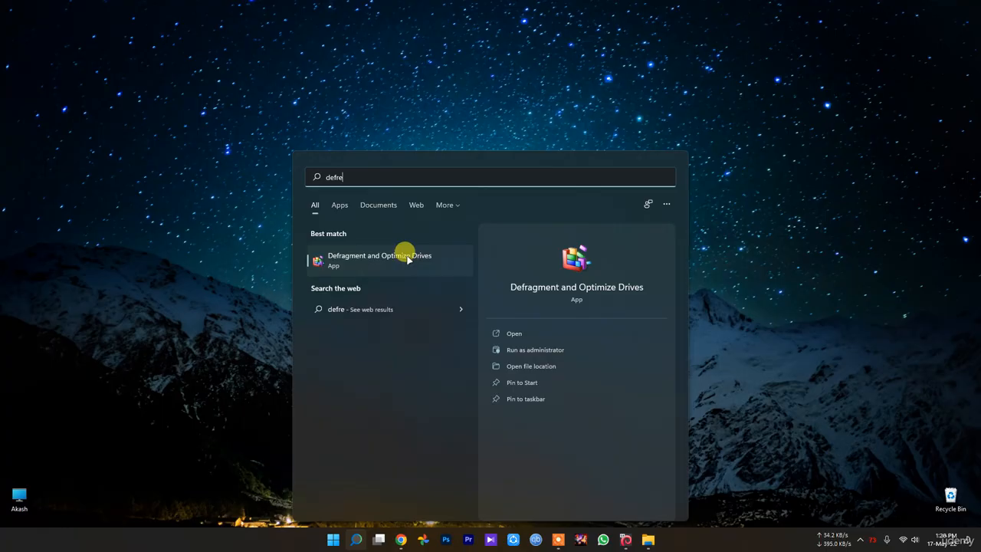
{"action": "left_click", "coordinate": [401, 258]}
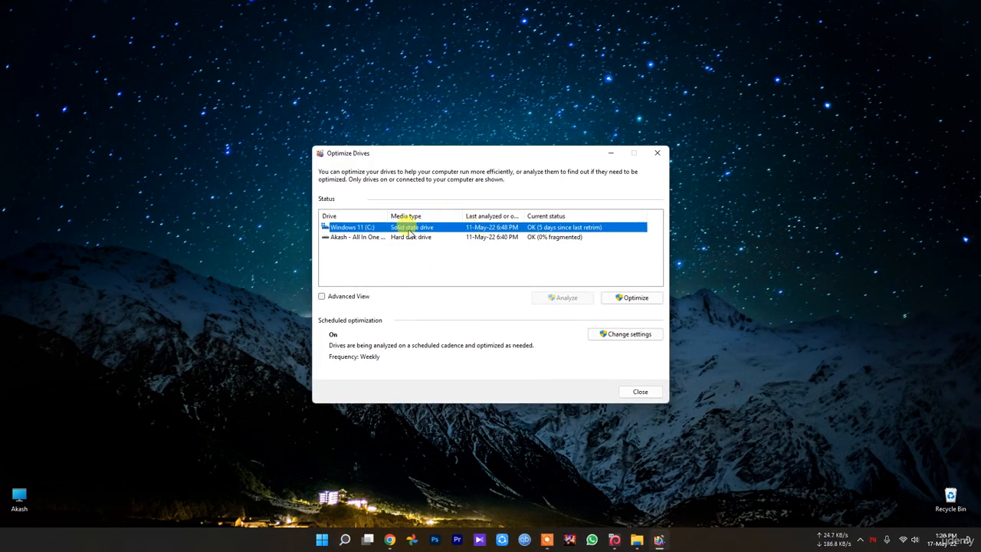
Compare the media type and status of the C: and D: drives, widening the Drive column, and close Optimize Drives.
{"action": "left_click", "coordinate": [402, 237]}
{"action": "left_click", "coordinate": [402, 227]}
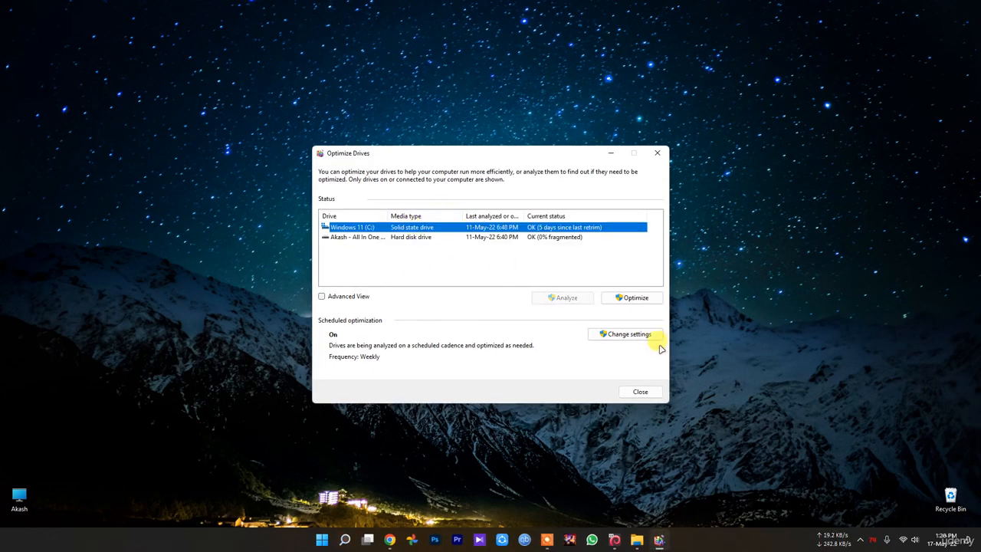
{"action": "left_click", "coordinate": [456, 237]}
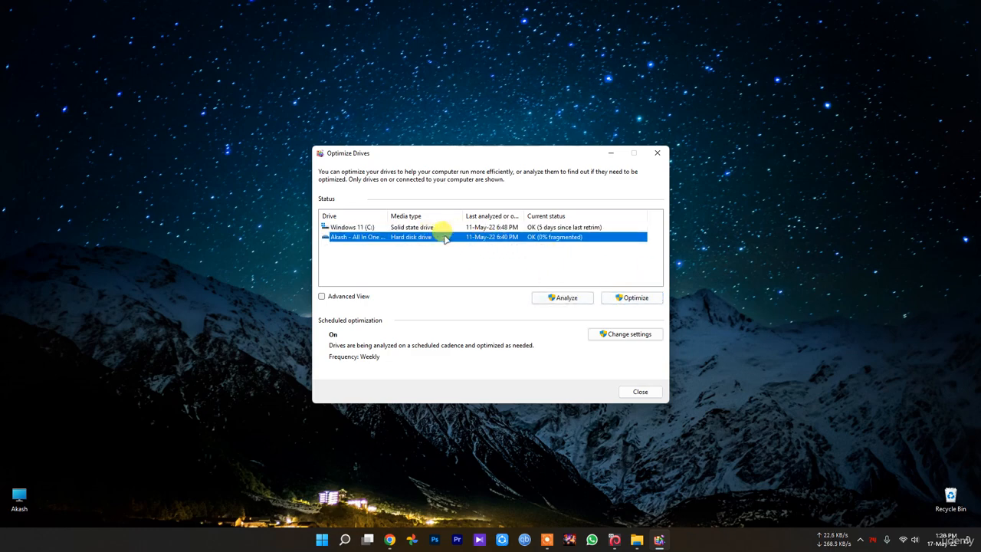
{"action": "left_click", "coordinate": [559, 227]}
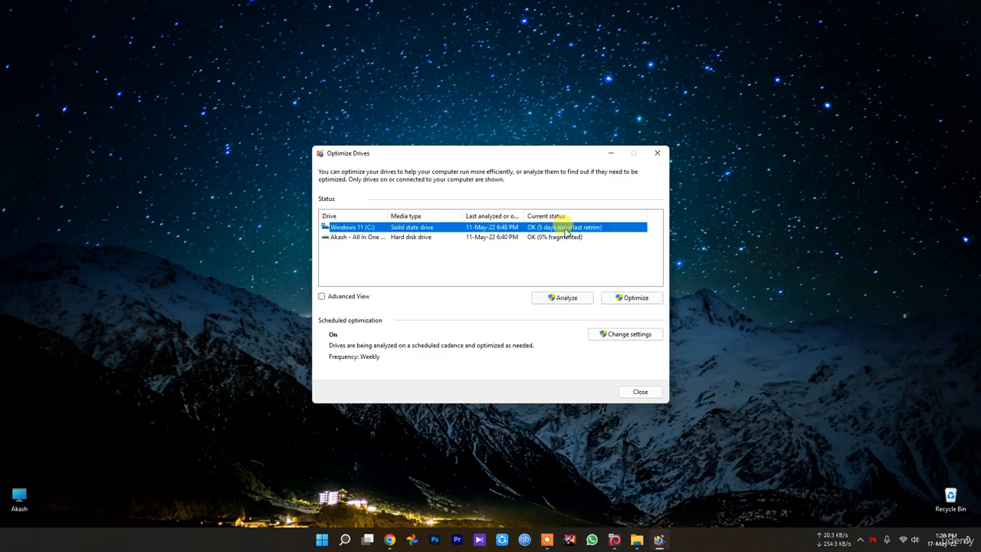
{"action": "mouse_move", "coordinate": [387, 215]}
{"action": "left_mouse_down"}
{"action": "mouse_move", "coordinate": [440, 214]}
{"action": "mouse_move", "coordinate": [405, 220]}
{"action": "left_mouse_up"}
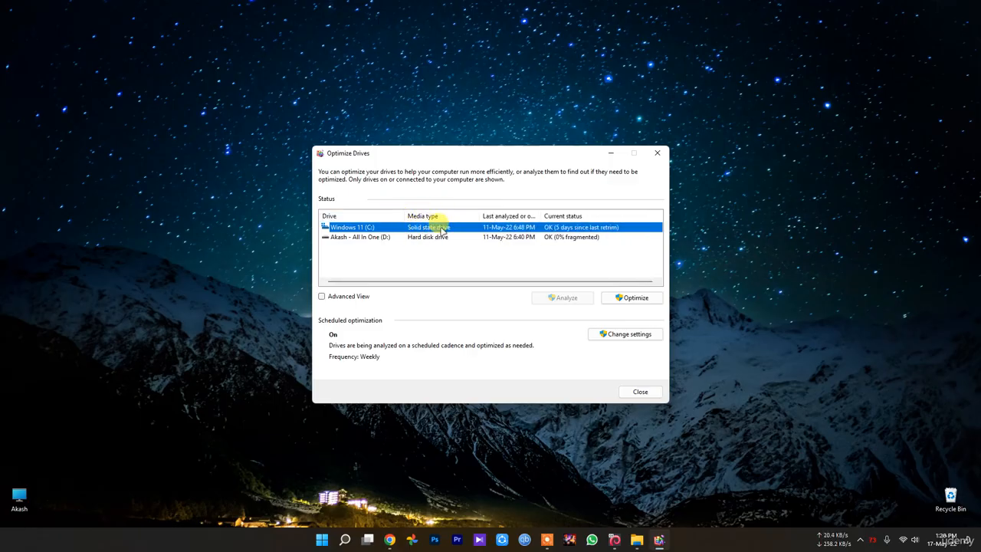
{"action": "left_click", "coordinate": [437, 237]}
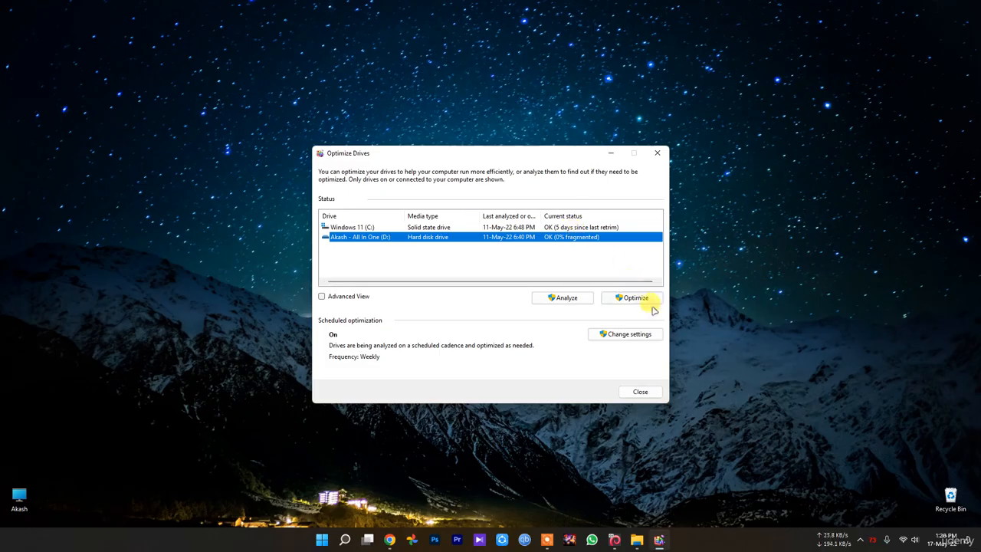
{"action": "left_click", "coordinate": [664, 152]}
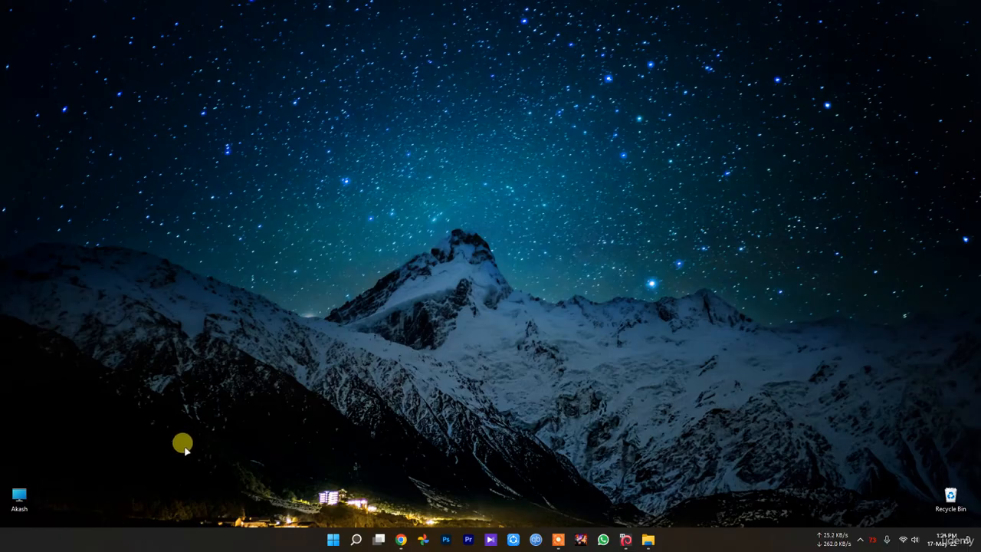
Open the Windows Update page in Settings.
{"action": "left_click", "coordinate": [333, 539]}
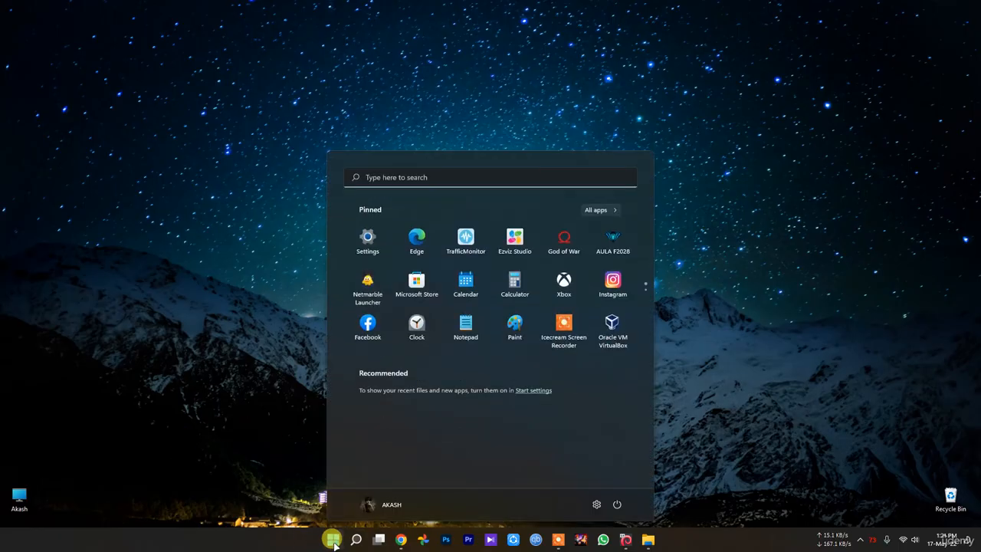
{"action": "left_click", "coordinate": [594, 504]}
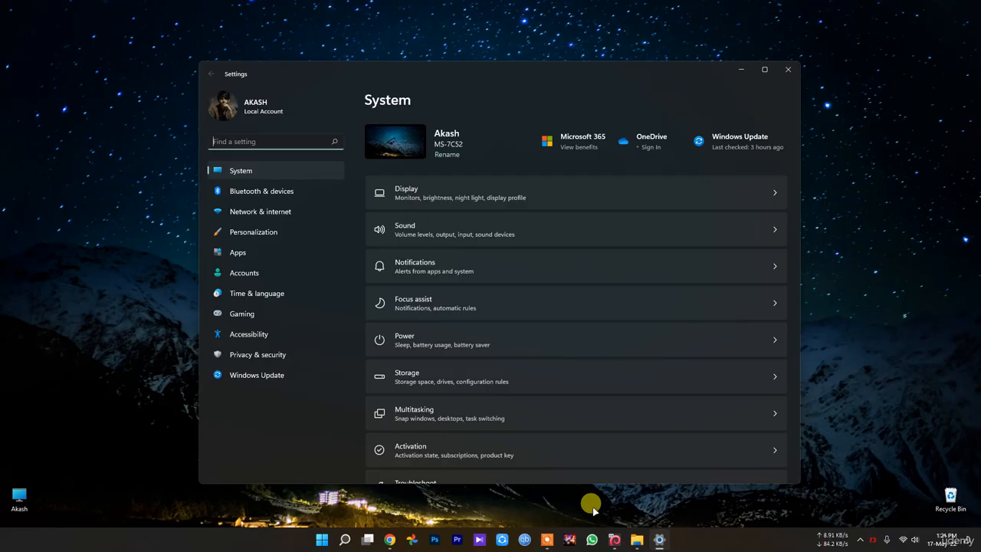
{"action": "left_click", "coordinate": [268, 373]}
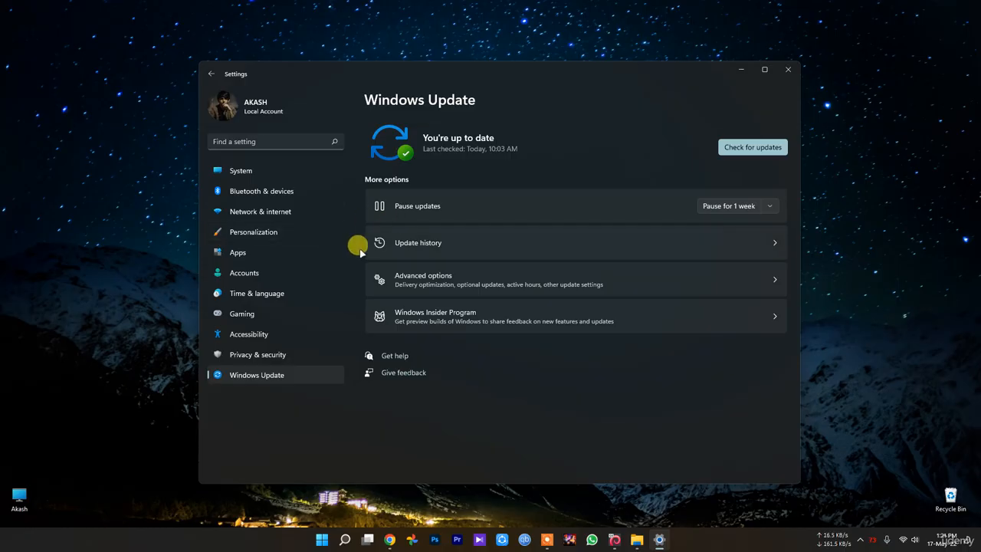
Open Windows Security from the Privacy & security settings and move its window over the centre of the desktop.
{"action": "left_click", "coordinate": [258, 353]}
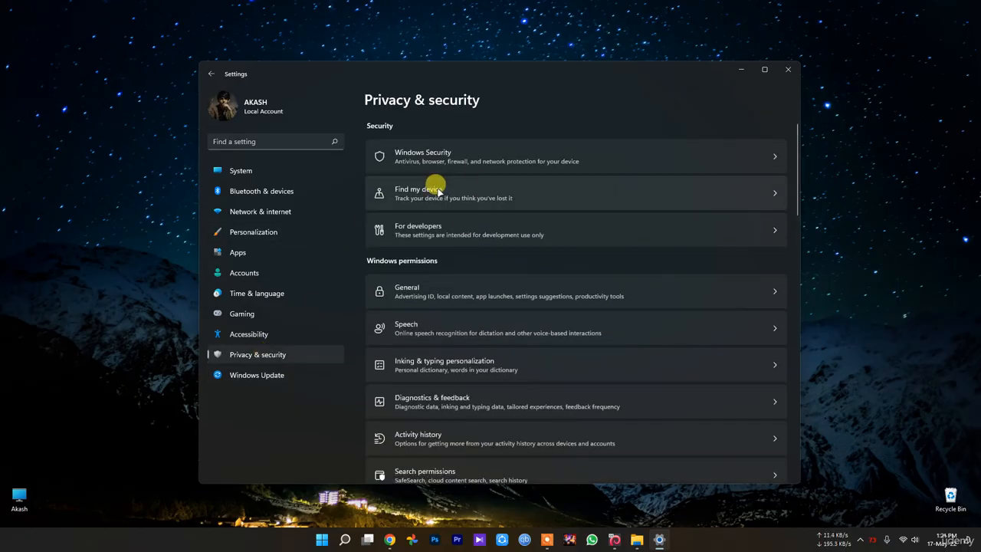
{"action": "left_click", "coordinate": [462, 159]}
{"action": "left_click", "coordinate": [401, 148]}
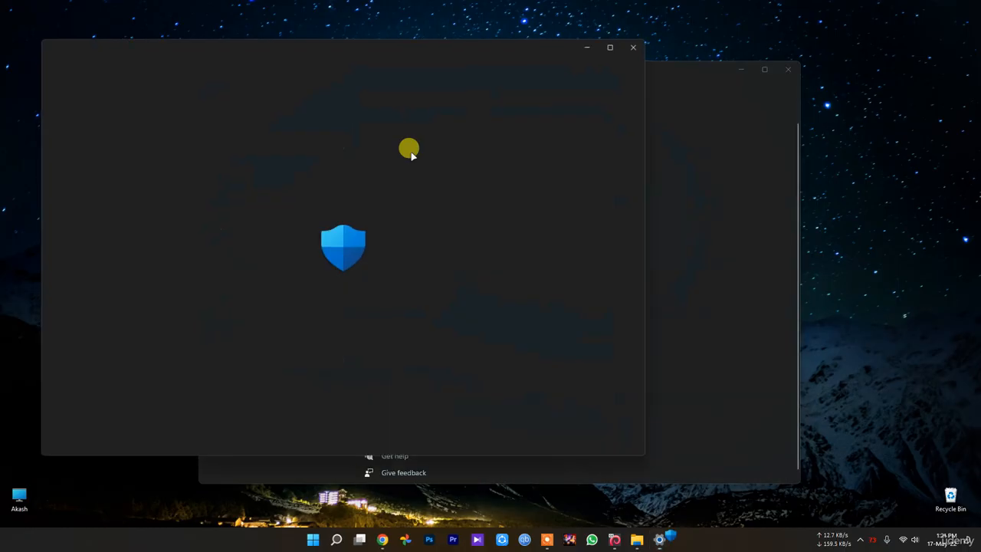
{"action": "left_click_drag", "start_coordinate": [416, 47], "coordinate": [657, 92]}
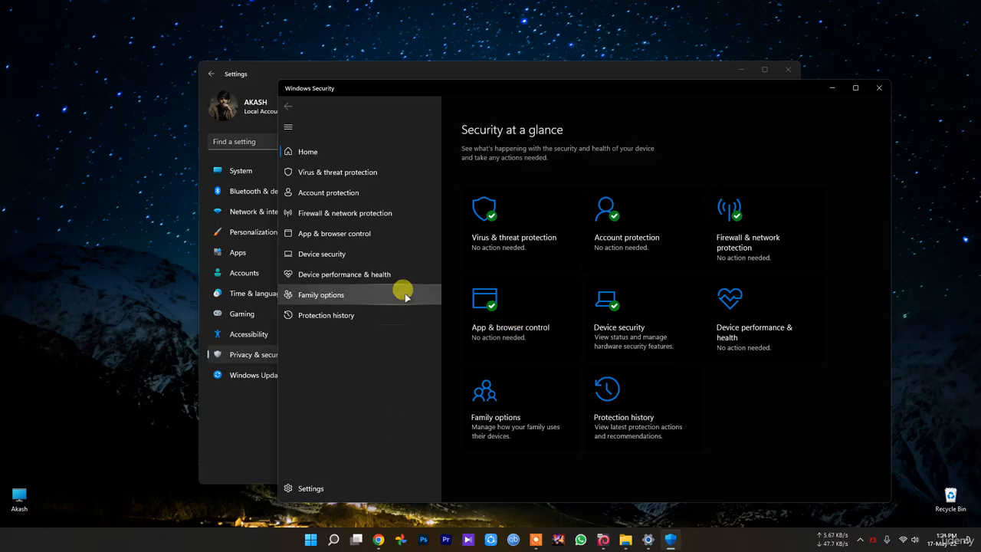
Review Virus & threat protection and its Protection history, return to the previous page, and close Windows Security.
{"action": "left_click", "coordinate": [524, 216]}
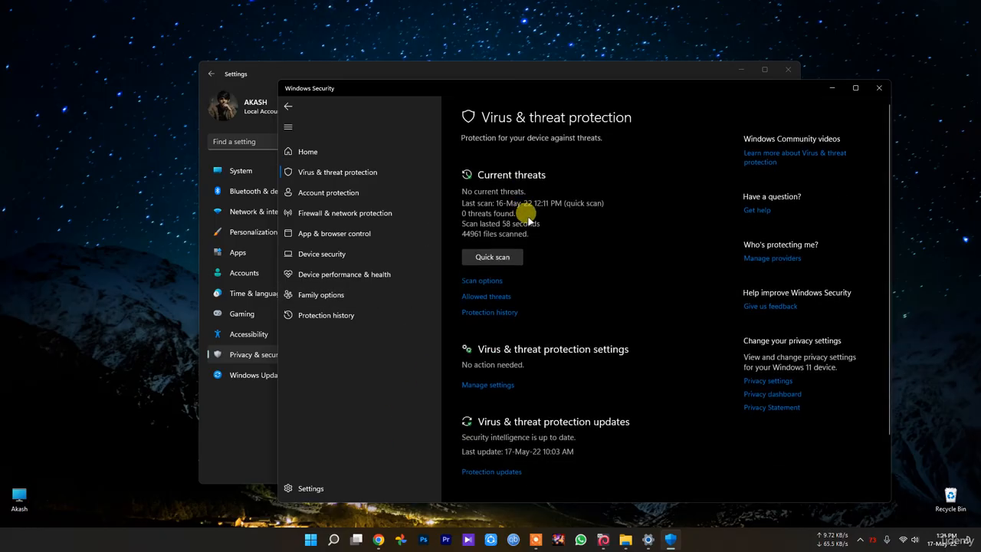
{"action": "left_click", "coordinate": [491, 312]}
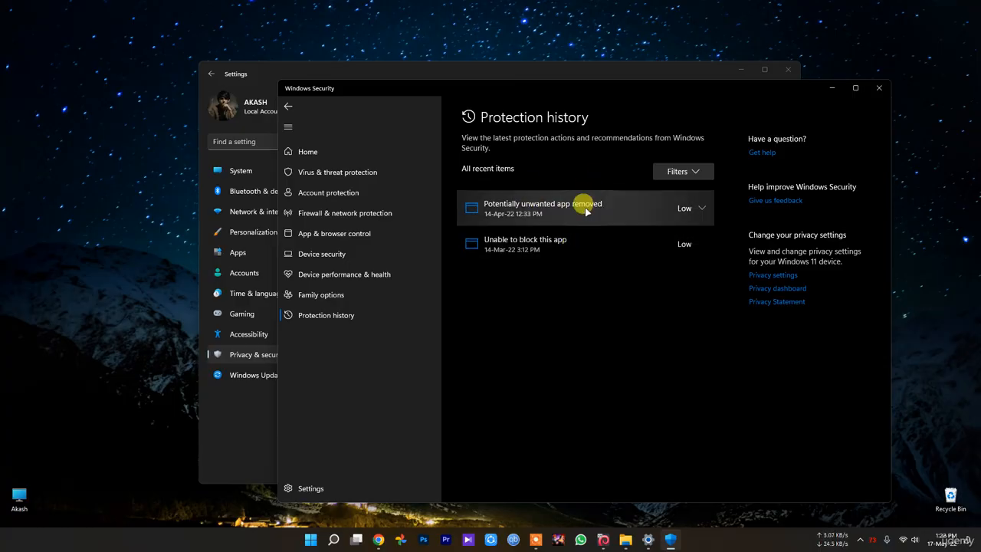
{"action": "key", "text": "alt+Left"}
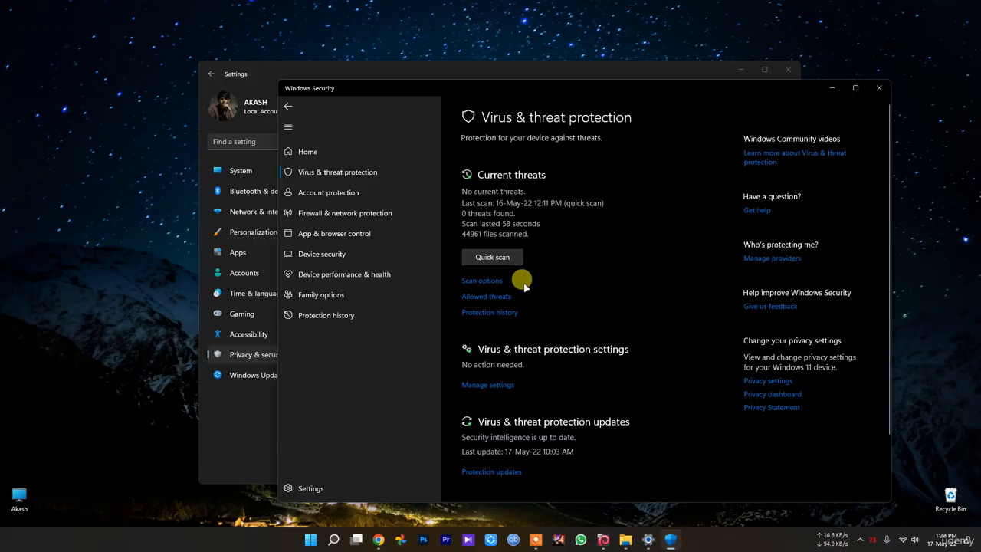
{"action": "left_click", "coordinate": [879, 87]}
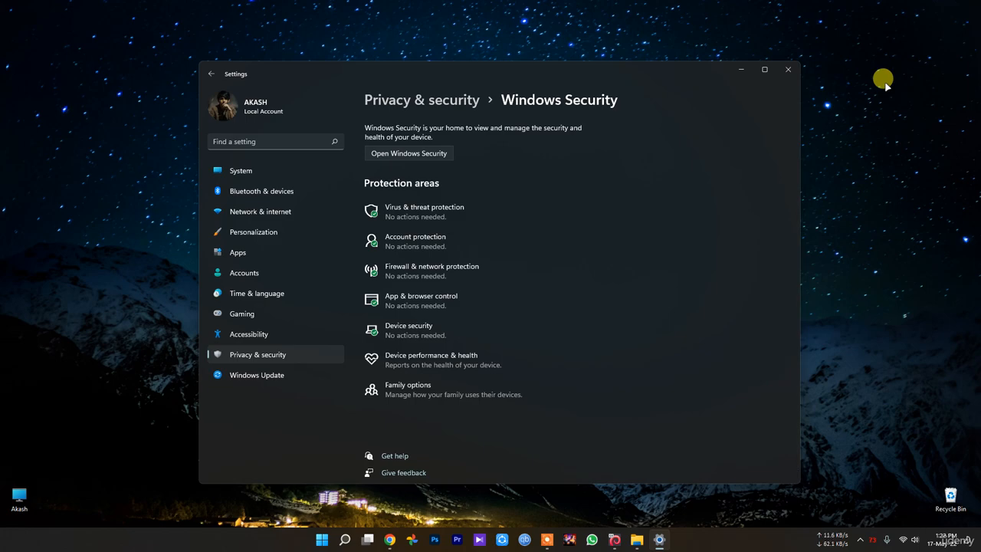
Reopen Virus & threat protection from Settings, review its sections down to Ransomware protection, and close Windows Security.
{"action": "left_click", "coordinate": [489, 207]}
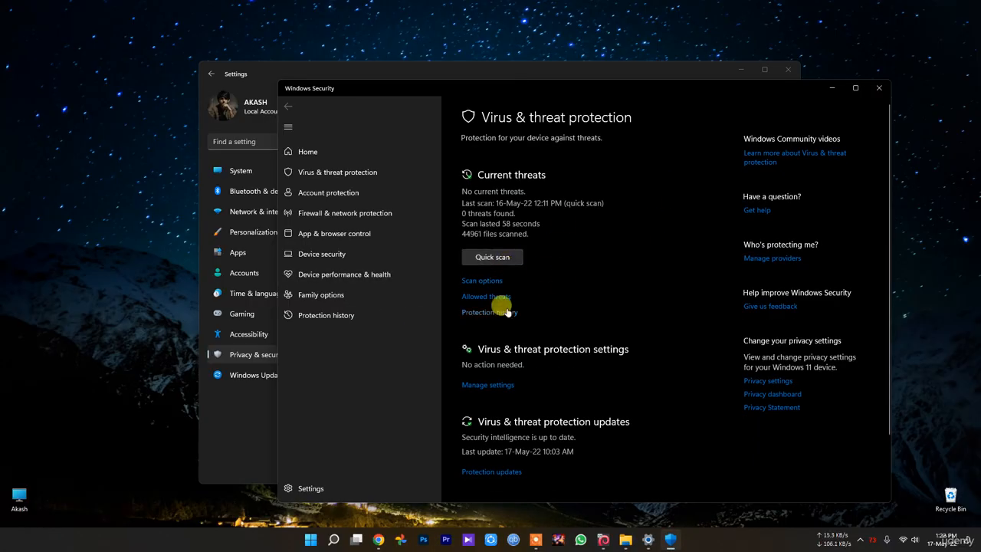
{"action": "scroll", "coordinate": [555, 279], "scroll_direction": "down", "scroll_amount": 2}
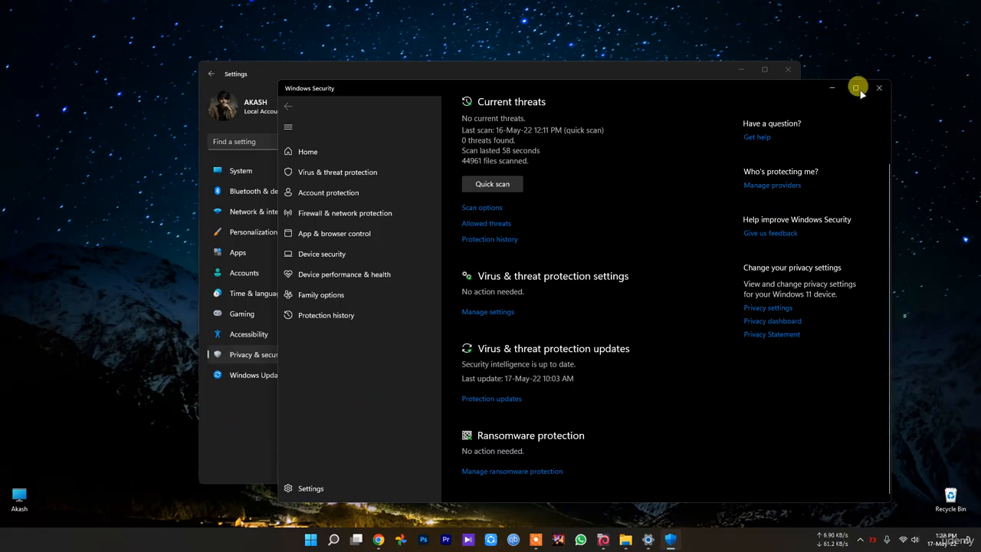
{"action": "scroll", "coordinate": [502, 256], "scroll_direction": "up", "scroll_amount": 2}
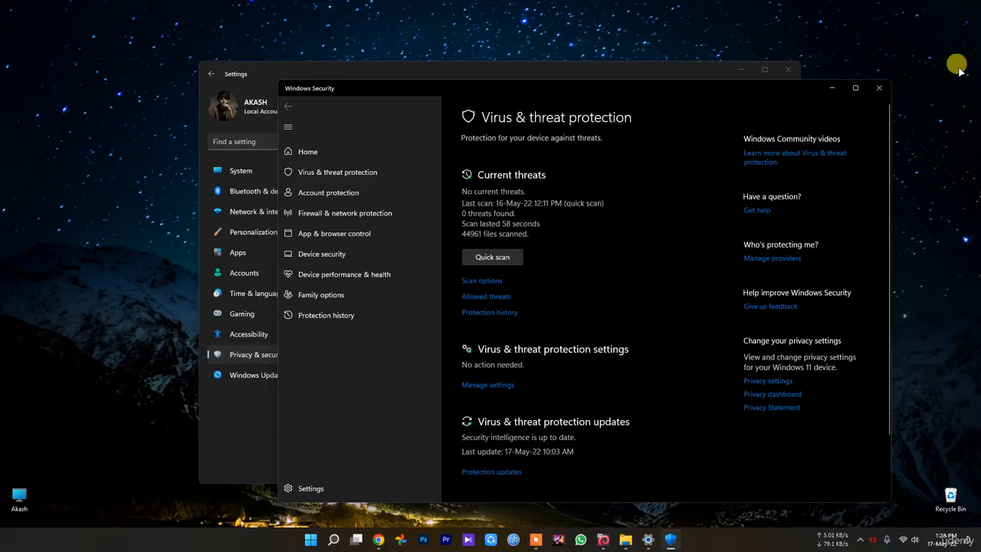
{"action": "left_click", "coordinate": [879, 87]}
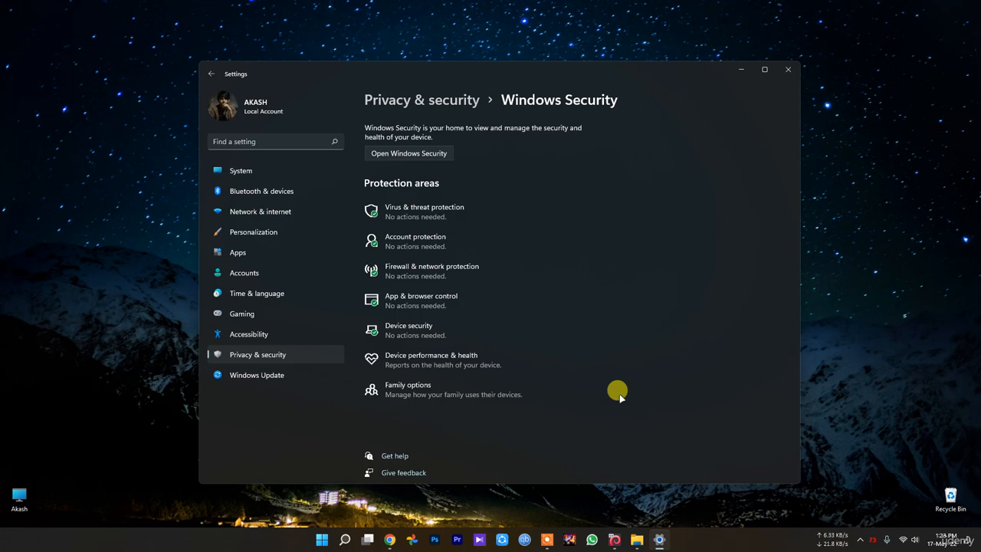
Check for new updates on the Windows Update page and close Settings.
{"action": "left_click", "coordinate": [276, 373]}
{"action": "left_click", "coordinate": [733, 142]}
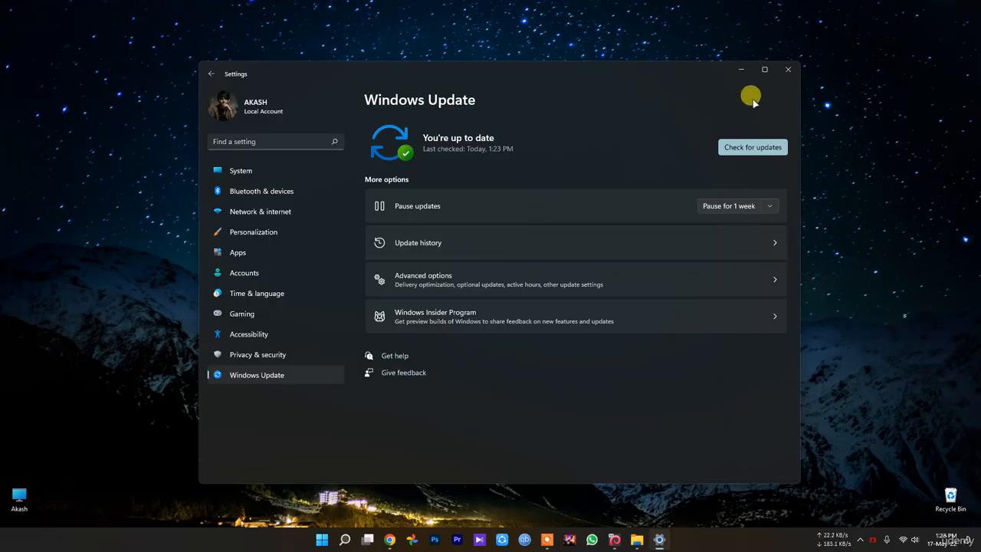
{"action": "left_click", "coordinate": [787, 69]}
Open Device Manager, move its window toward the centre of the screen, review the device categories, and close it.
{"action": "right_click", "coordinate": [332, 544]}
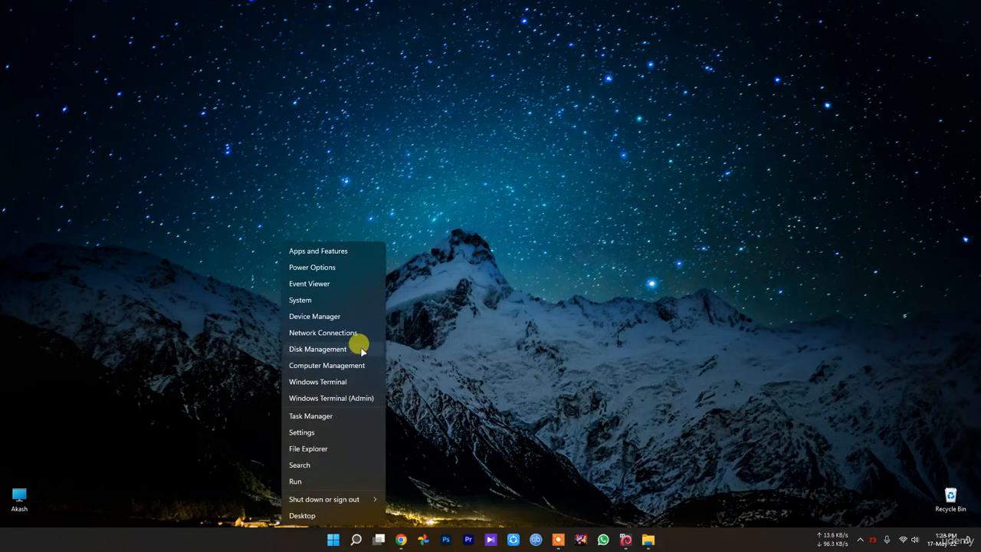
{"action": "left_click", "coordinate": [340, 316]}
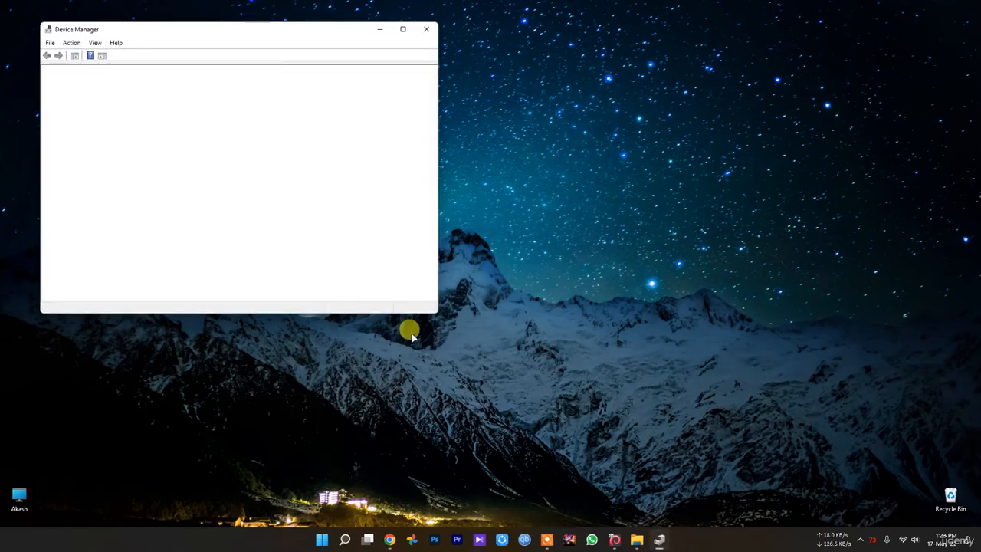
{"action": "left_click_drag", "start_coordinate": [258, 35], "coordinate": [598, 101]}
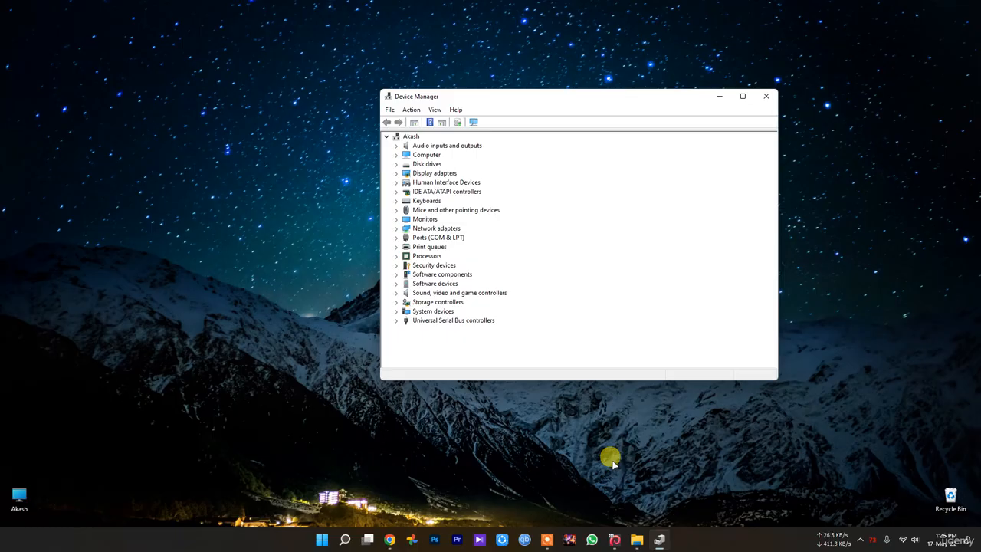
{"action": "left_click", "coordinate": [764, 97]}
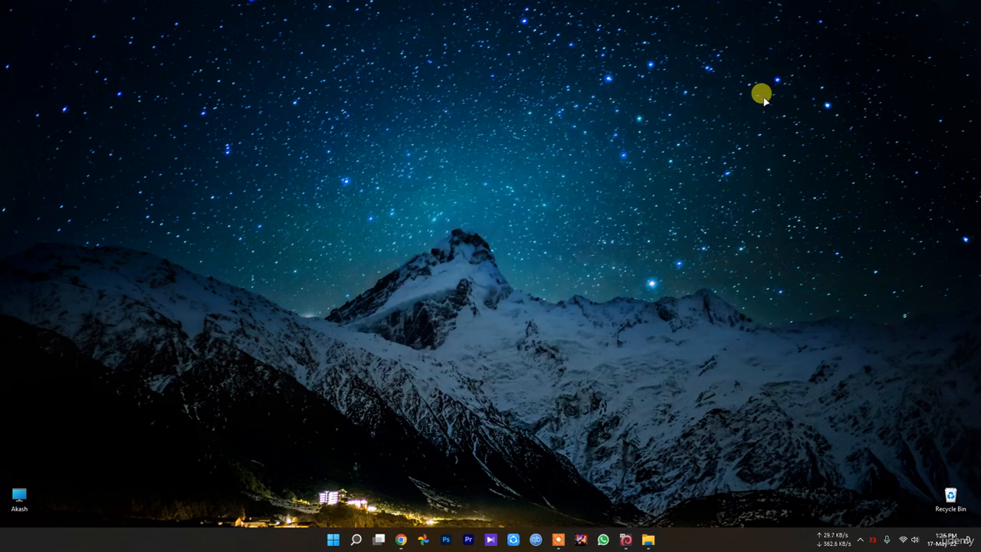
Open the computer's properties from File Explorer, maximize Settings, and review the device and Windows specifications on the About page.
{"action": "double_click", "coordinate": [19, 498]}
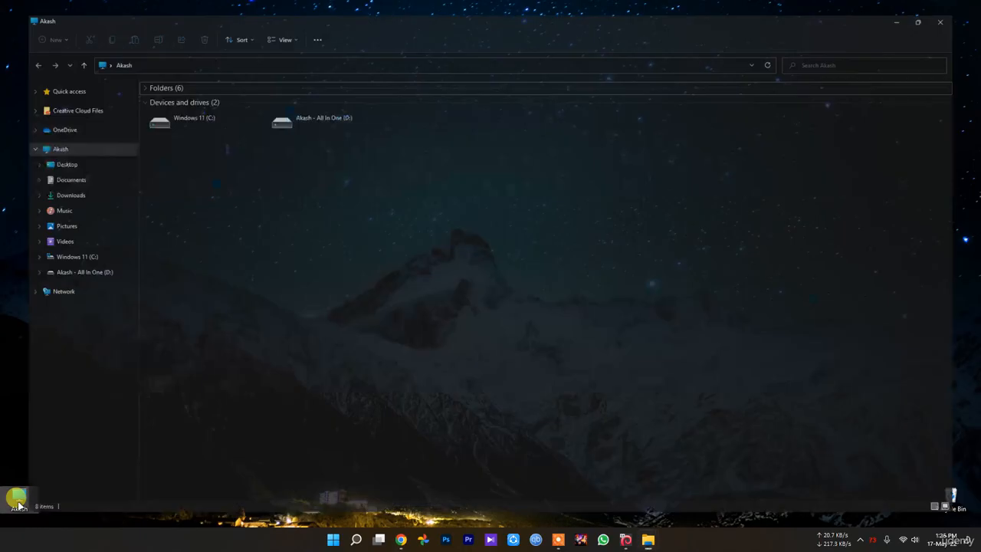
{"action": "right_click", "coordinate": [486, 242]}
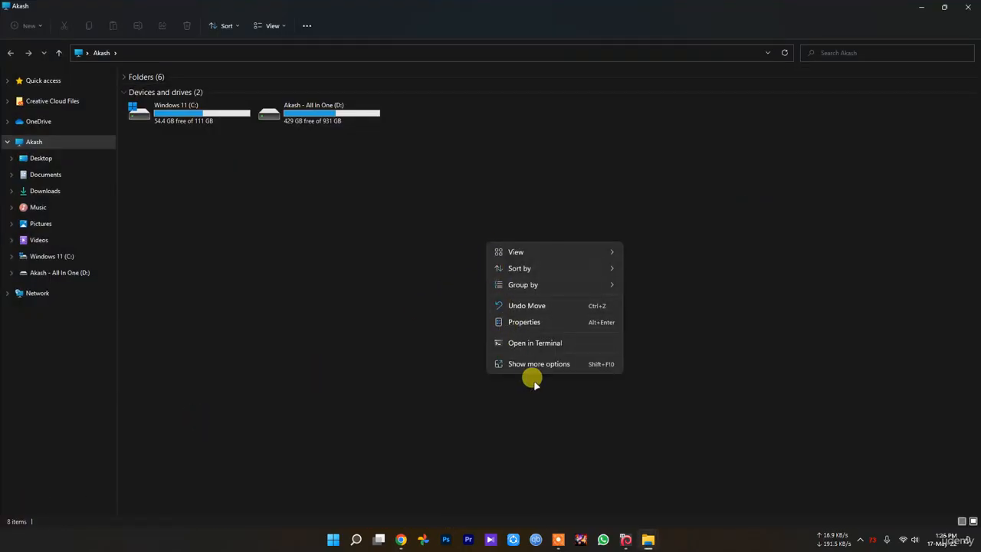
{"action": "left_click", "coordinate": [535, 363]}
{"action": "left_click", "coordinate": [472, 253]}
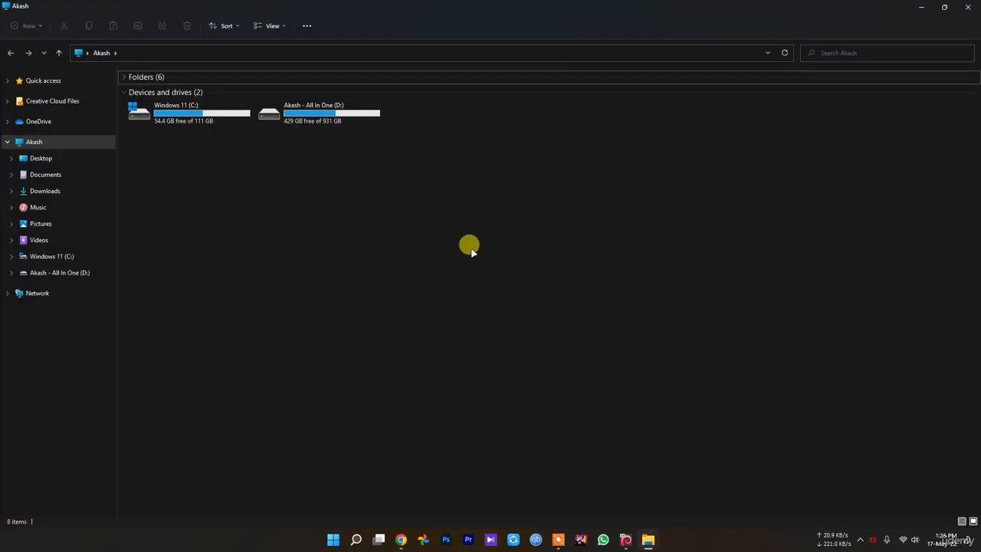
{"action": "right_click", "coordinate": [471, 249]}
{"action": "left_click", "coordinate": [512, 327]}
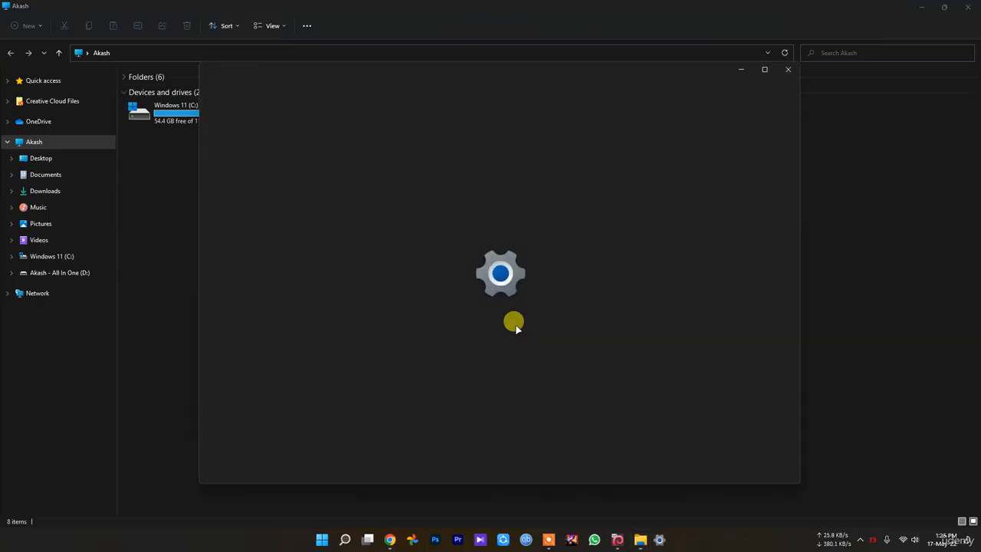
{"action": "left_click", "coordinate": [764, 69]}
{"action": "scroll", "coordinate": [659, 230], "scroll_direction": "down", "scroll_amount": 1}
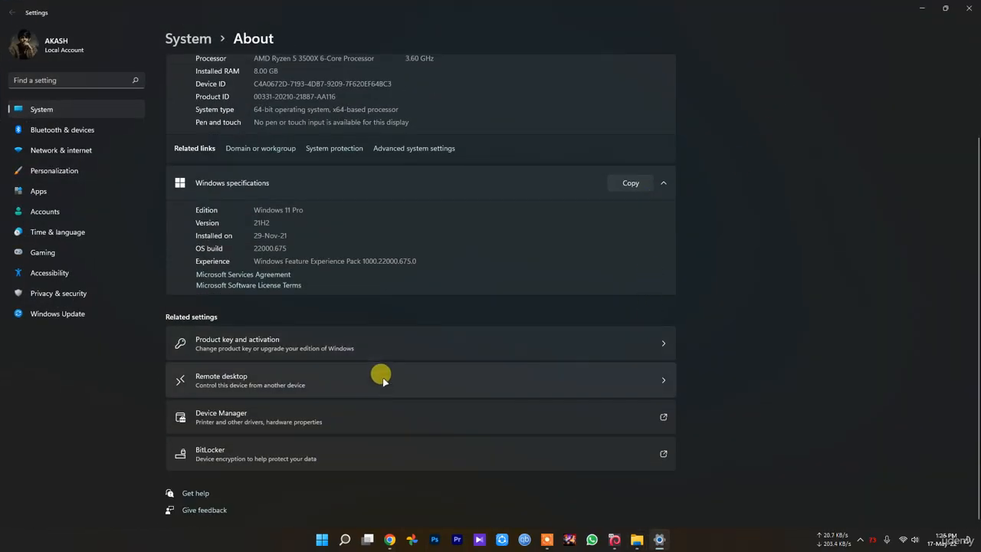
{"action": "scroll", "coordinate": [382, 378], "scroll_direction": "up", "scroll_amount": 2}
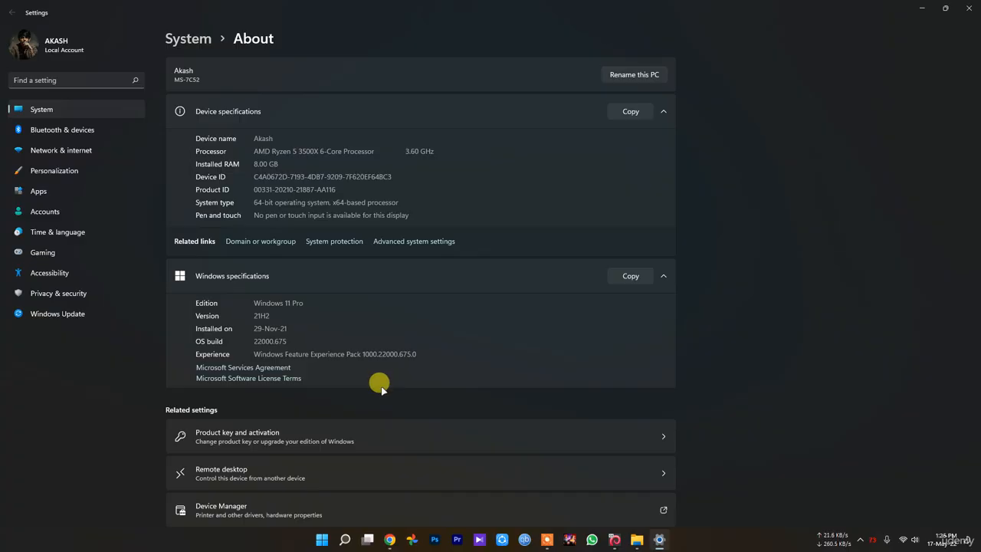
Open Performance Options through the advanced system settings and place the dialog beside System Properties.
{"action": "left_click", "coordinate": [416, 242]}
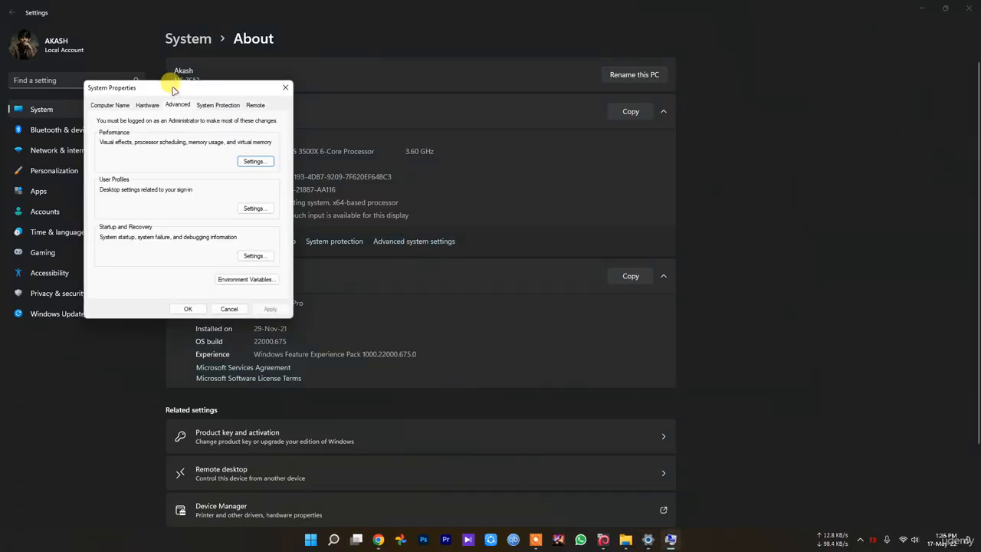
{"action": "left_click_drag", "start_coordinate": [192, 92], "coordinate": [451, 140]}
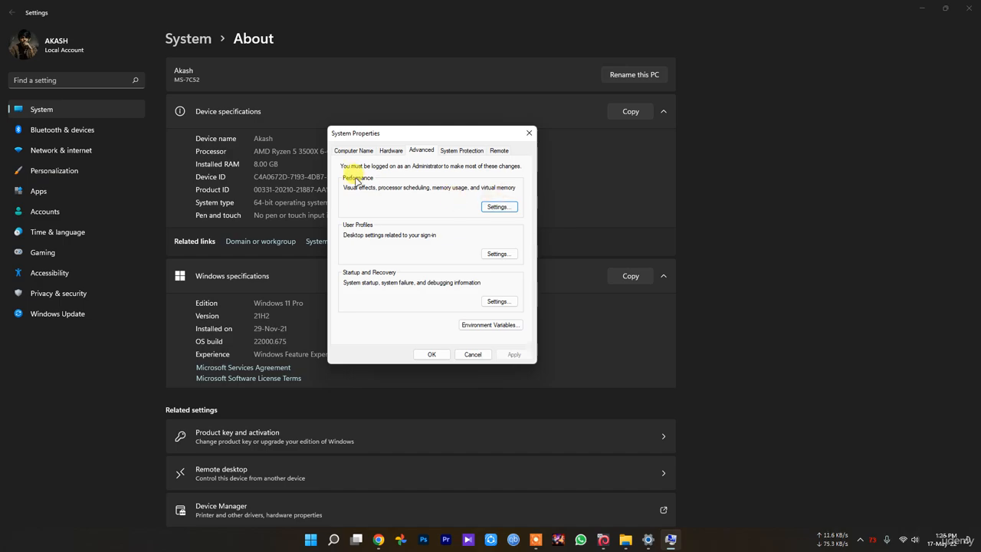
{"action": "left_click", "coordinate": [496, 207]}
{"action": "left_click_drag", "start_coordinate": [417, 170], "coordinate": [621, 177]}
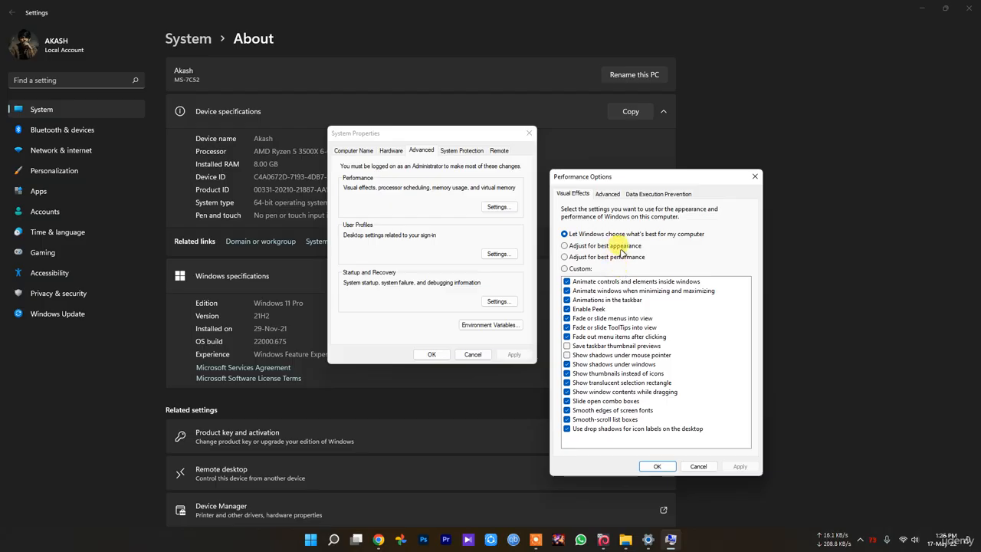
Preview the "Adjust for best performance" visual effects preset, and cancel both Performance Options and System Properties.
{"action": "left_click", "coordinate": [614, 259]}
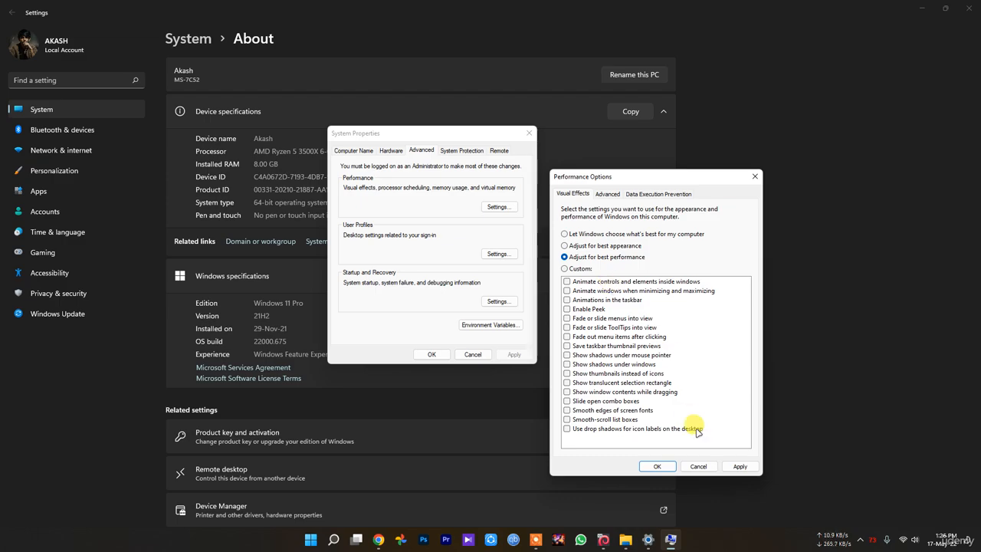
{"action": "left_click", "coordinate": [704, 465]}
{"action": "left_click", "coordinate": [472, 353]}
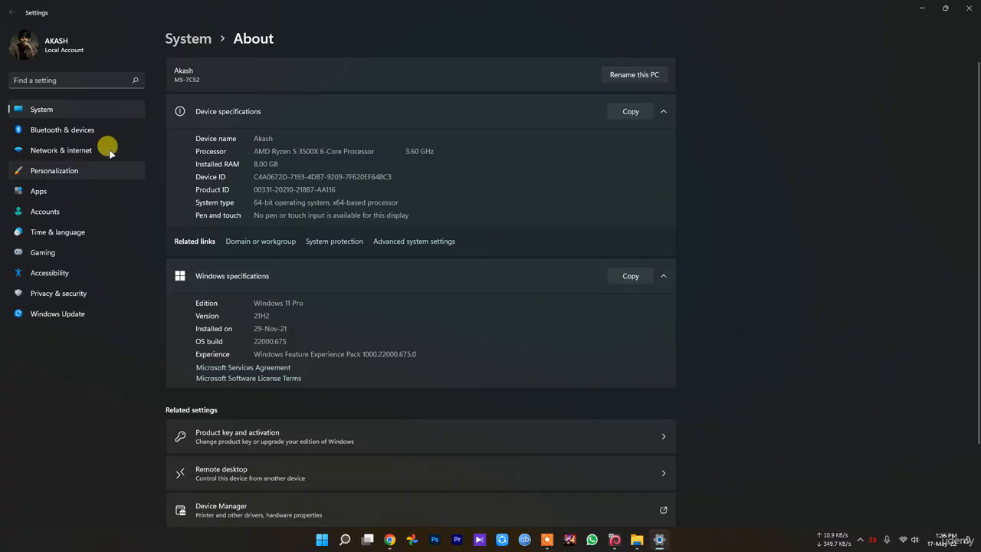
Review the Background and Colors pages under Personalization, including the slideshow and transparency effects options, and close Settings.
{"action": "left_click", "coordinate": [70, 163]}
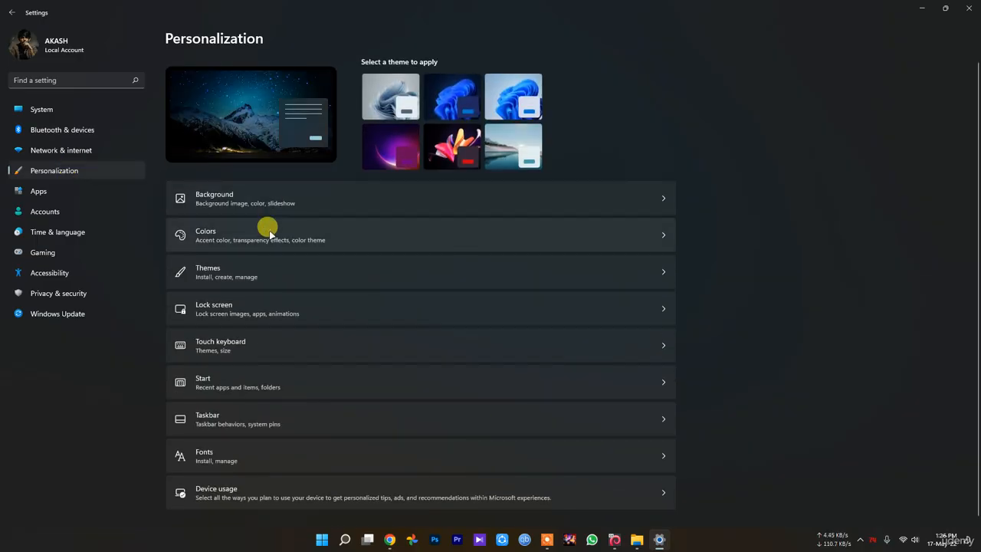
{"action": "left_click", "coordinate": [239, 199]}
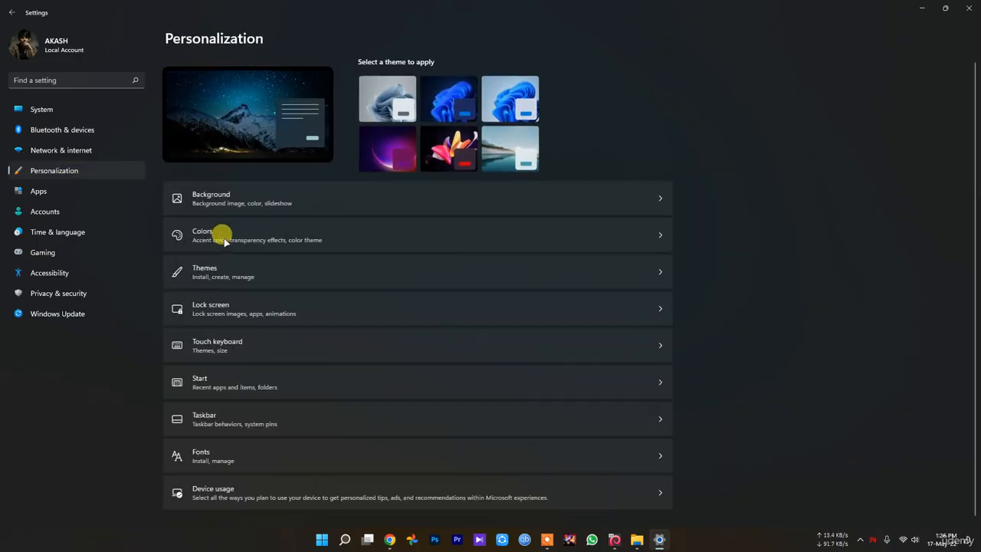
{"action": "left_click", "coordinate": [224, 239]}
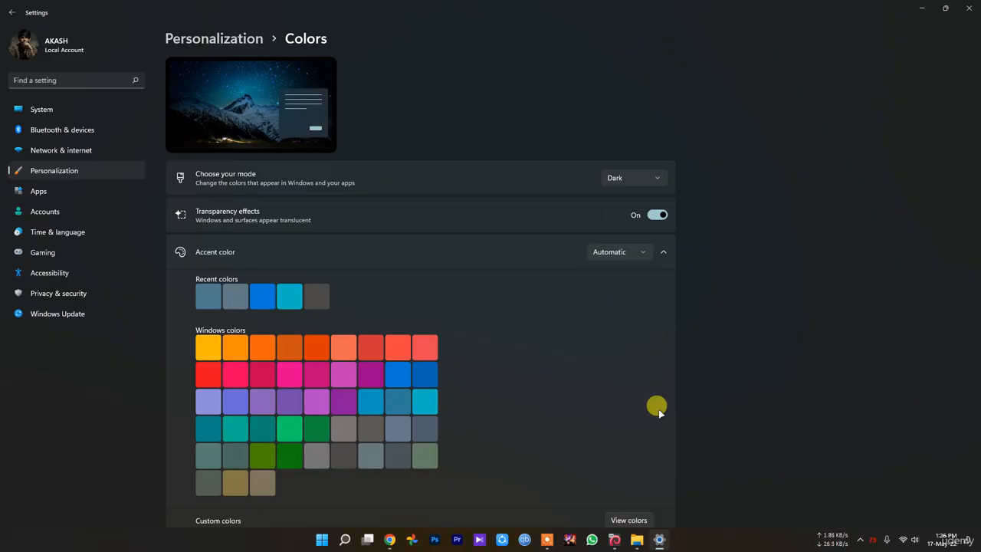
{"action": "left_click", "coordinate": [966, 7]}
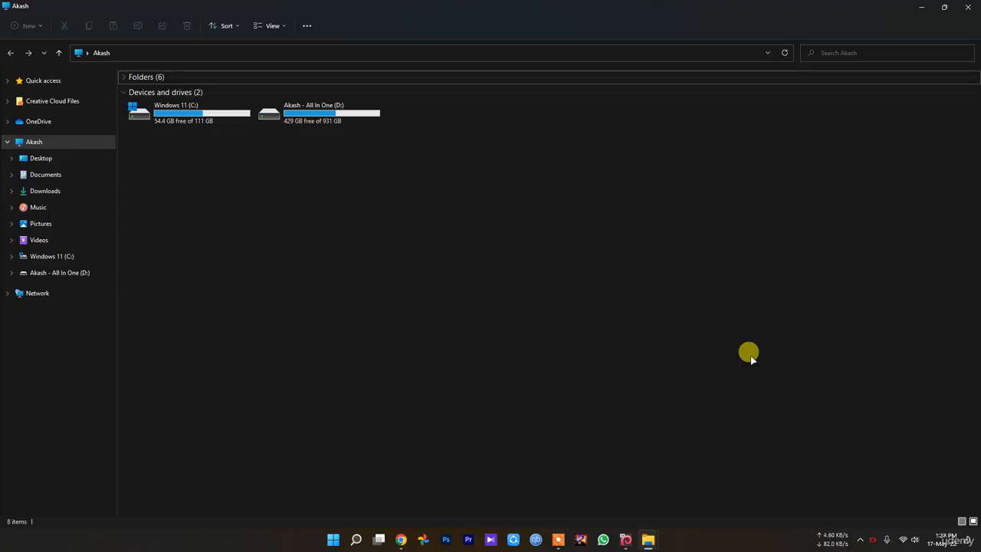
Open the Windows search settings and examine the SafeSearch, cloud content search, and history options on the Search permissions page.
{"action": "left_click", "coordinate": [354, 539]}
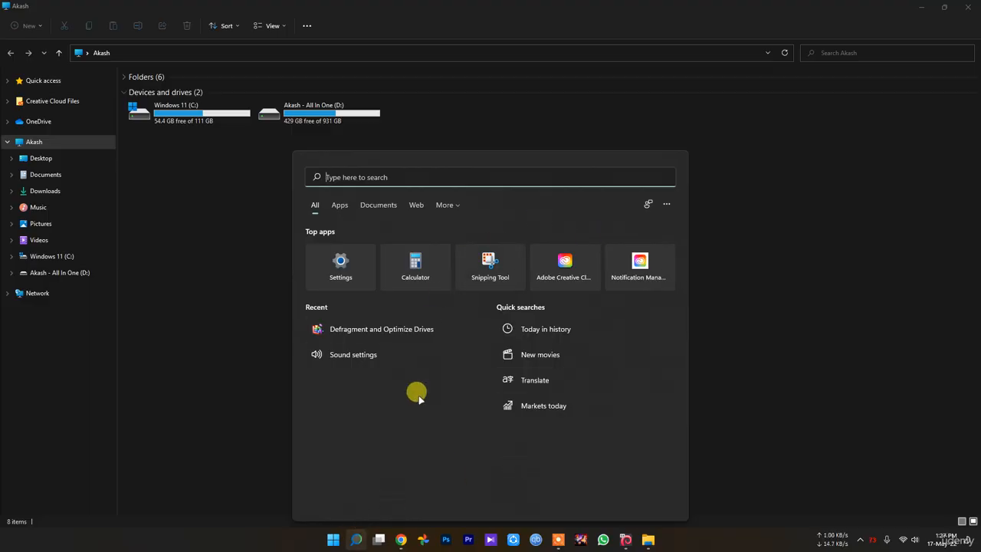
{"action": "left_click", "coordinate": [668, 204]}
{"action": "left_click", "coordinate": [617, 275]}
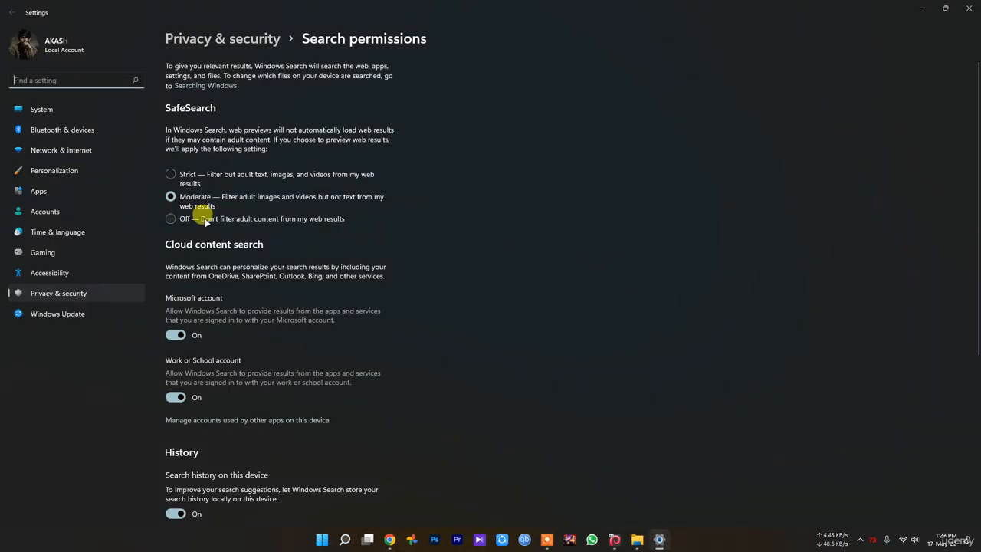
{"action": "scroll", "coordinate": [206, 218], "scroll_direction": "down", "scroll_amount": 1}
{"action": "scroll", "coordinate": [177, 298], "scroll_direction": "down", "scroll_amount": 1}
{"action": "scroll", "coordinate": [212, 311], "scroll_direction": "up", "scroll_amount": 2}
{"action": "scroll", "coordinate": [191, 222], "scroll_direction": "down", "scroll_amount": 2}
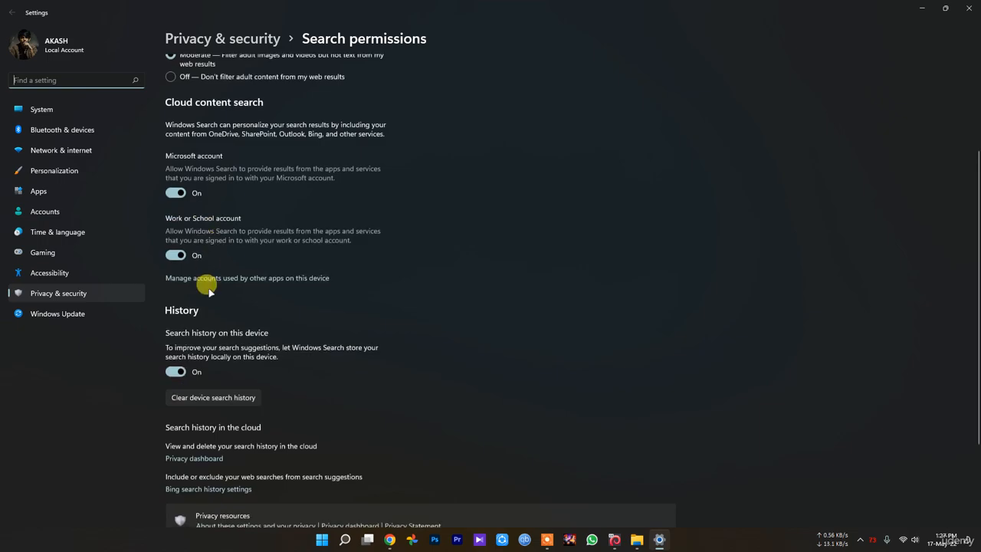
{"action": "scroll", "coordinate": [182, 371], "scroll_direction": "down", "scroll_amount": 2}
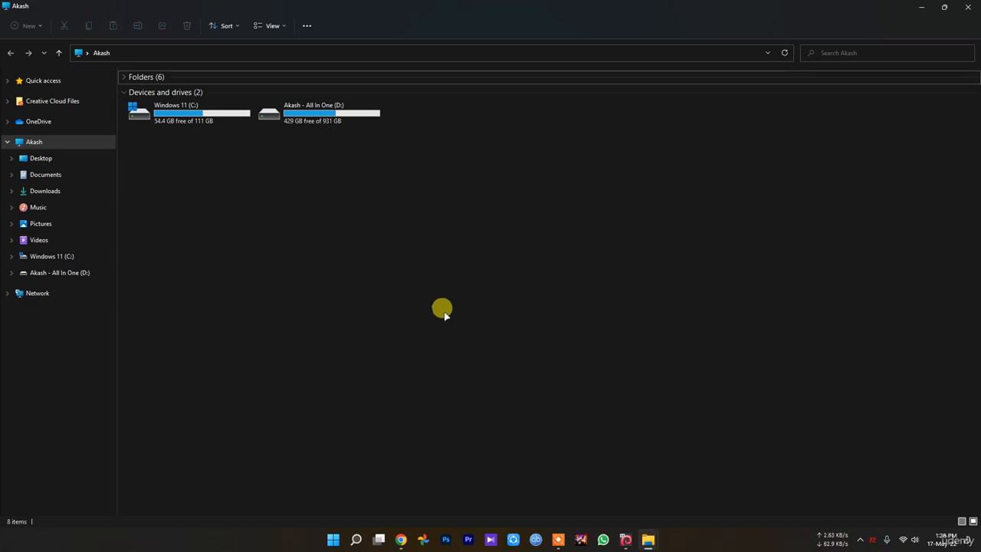
Open the Virtual Memory dialog from the advanced Performance Options, reached through the computer's advanced system settings.
{"action": "right_click", "coordinate": [443, 311]}
{"action": "left_click", "coordinate": [500, 396]}
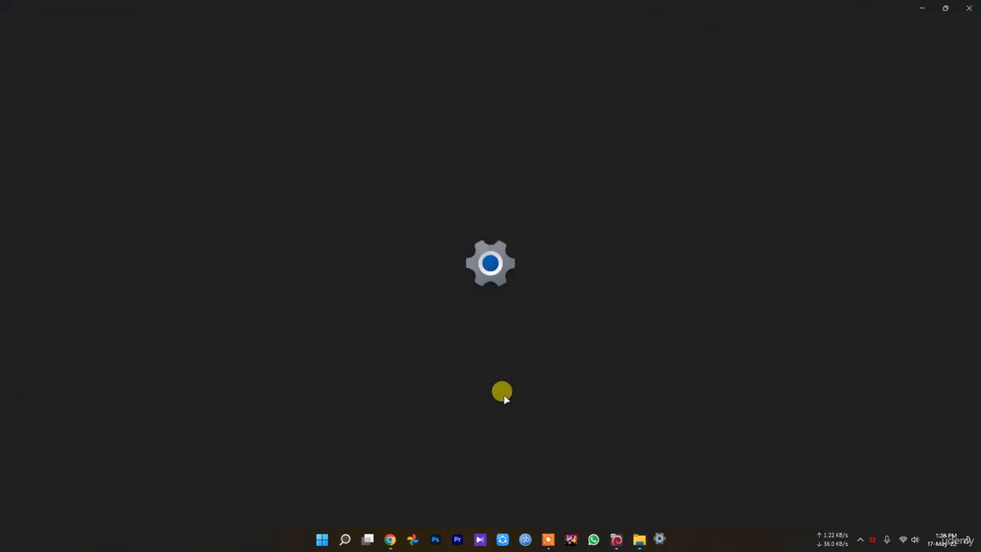
{"action": "left_click", "coordinate": [422, 242]}
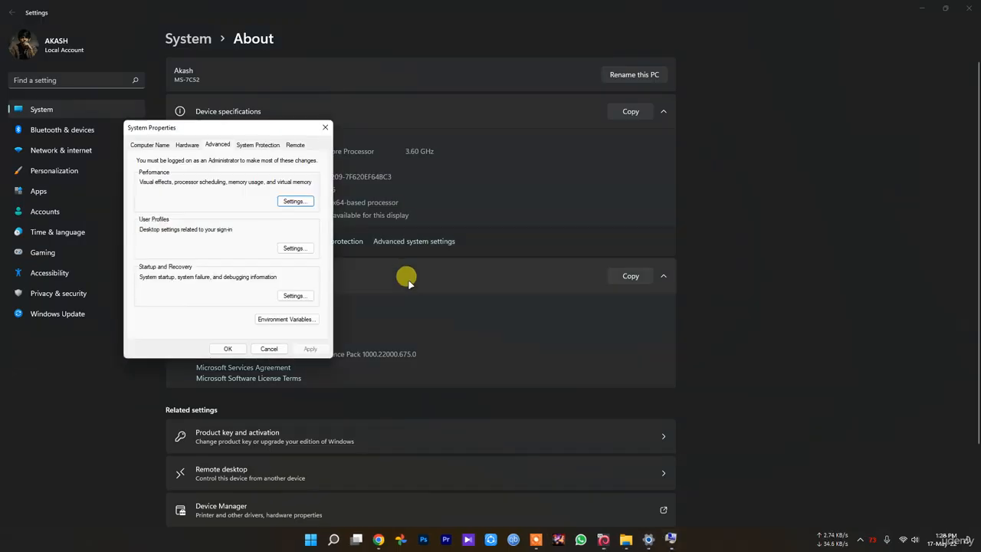
{"action": "left_click", "coordinate": [302, 201]}
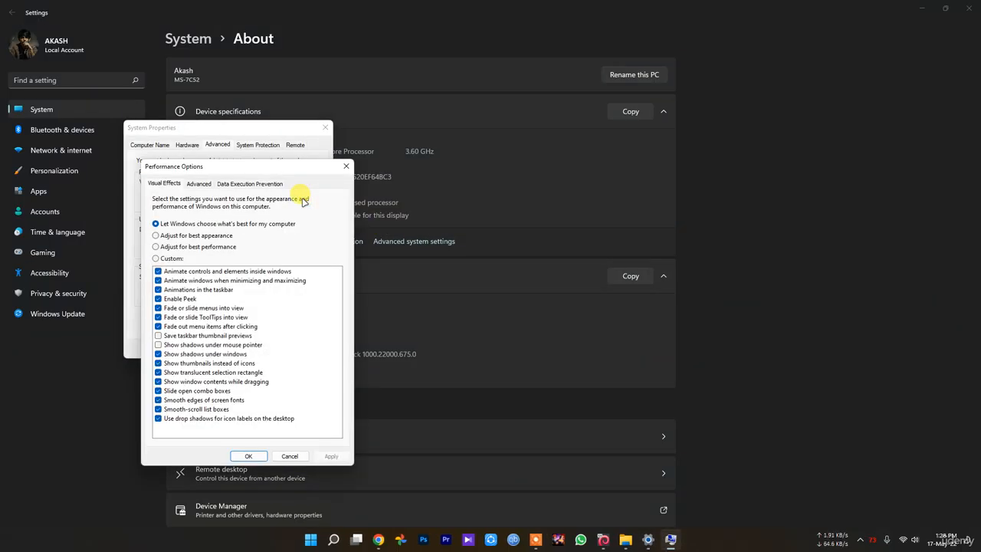
{"action": "left_click", "coordinate": [199, 184]}
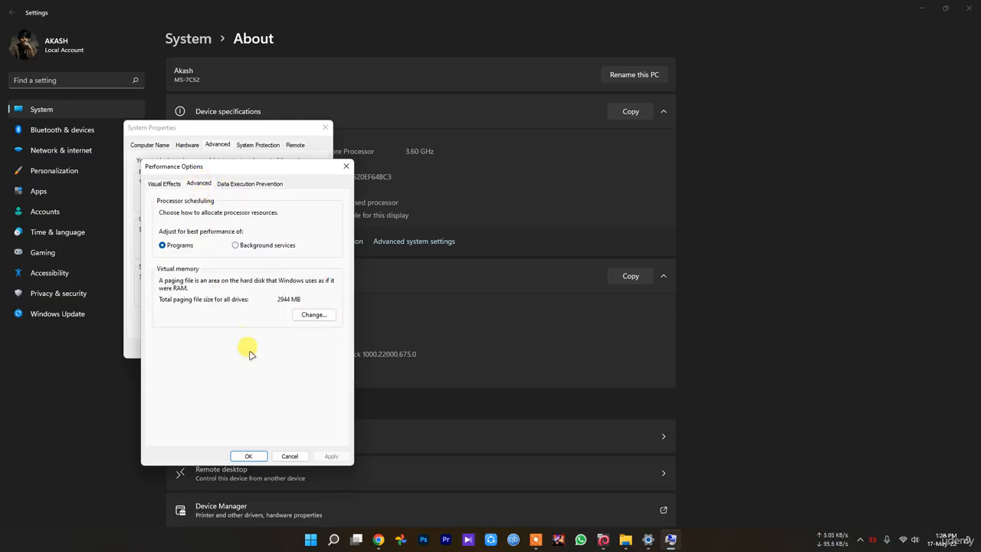
{"action": "left_click", "coordinate": [312, 315]}
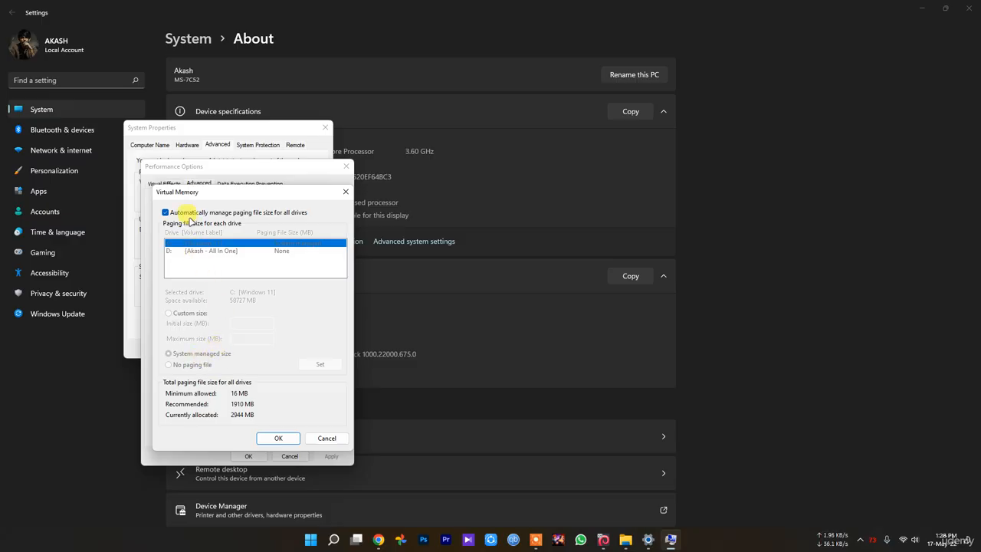
Preview the paging file options with automatic management turned off, cancel all the dialogs, and close Settings and File Explorer.
{"action": "left_click", "coordinate": [165, 212]}
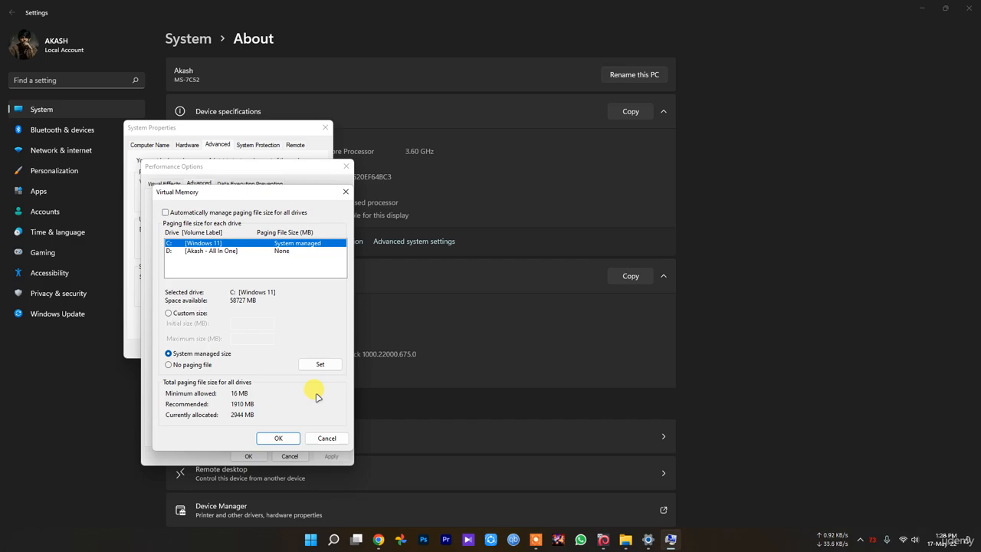
{"action": "left_click", "coordinate": [328, 438]}
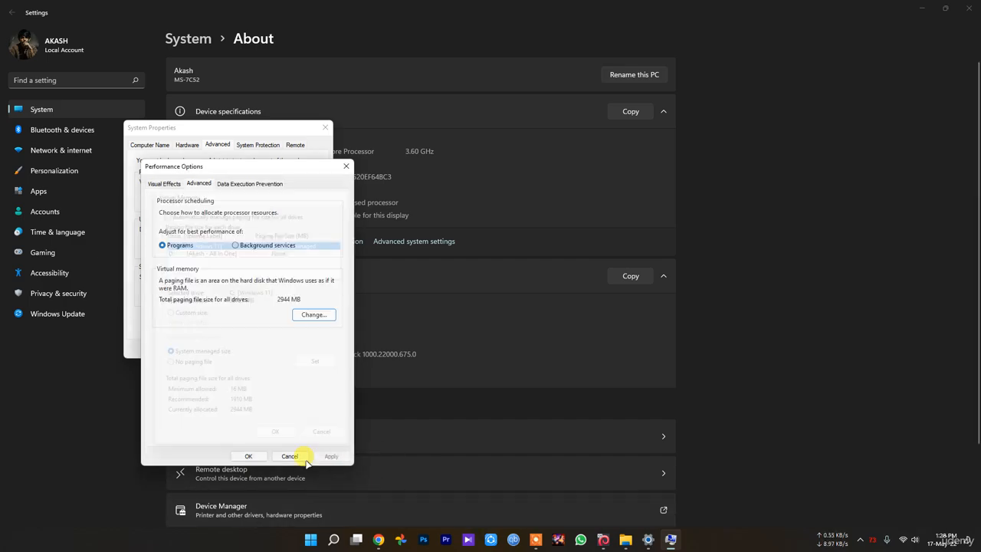
{"action": "left_click", "coordinate": [289, 456]}
{"action": "left_click", "coordinate": [267, 346]}
{"action": "left_click", "coordinate": [967, 9]}
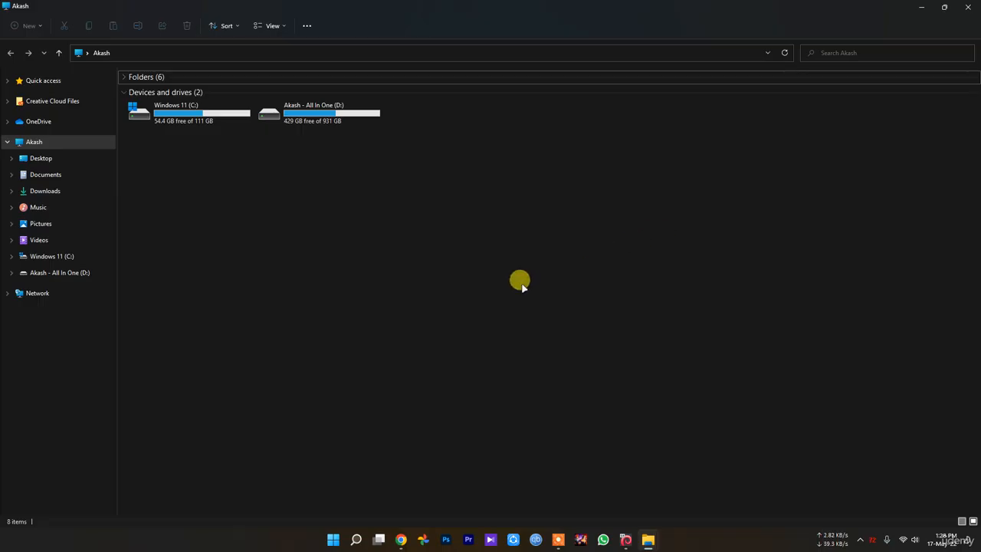
{"action": "left_click", "coordinate": [967, 7]}
Open the Windows Temp folder by running the command temp from the Run dialog.
{"action": "left_click", "coordinate": [356, 540]}
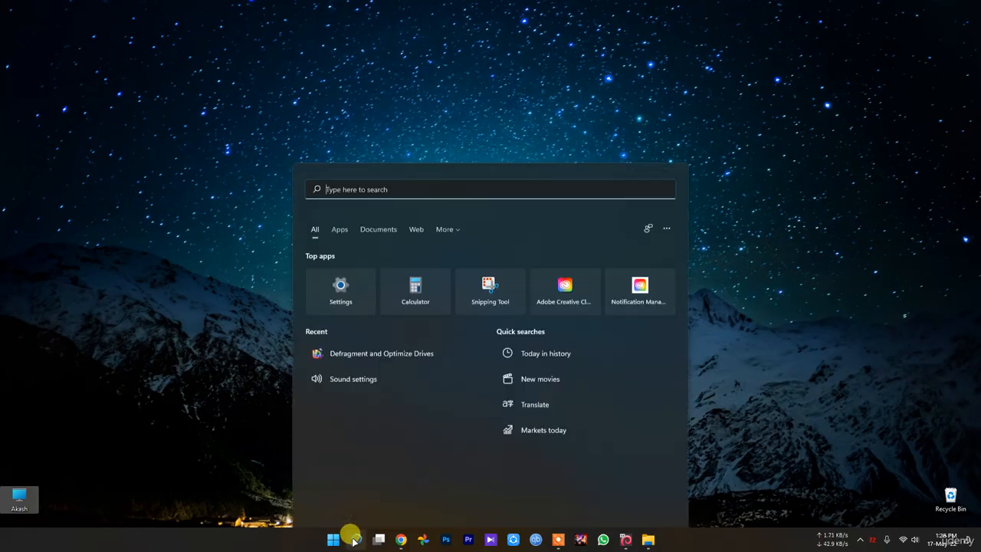
{"action": "type", "text": "run"}
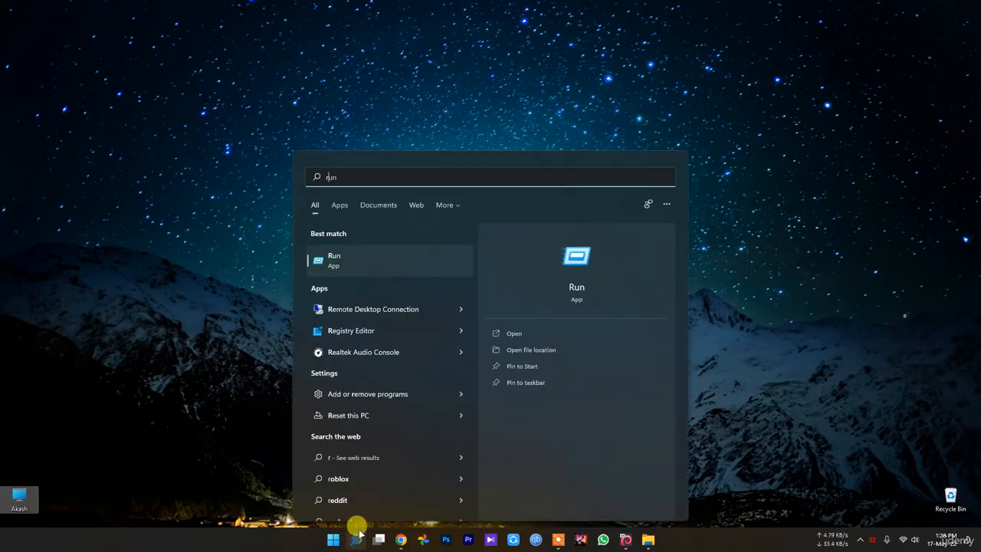
{"action": "left_click", "coordinate": [345, 261]}
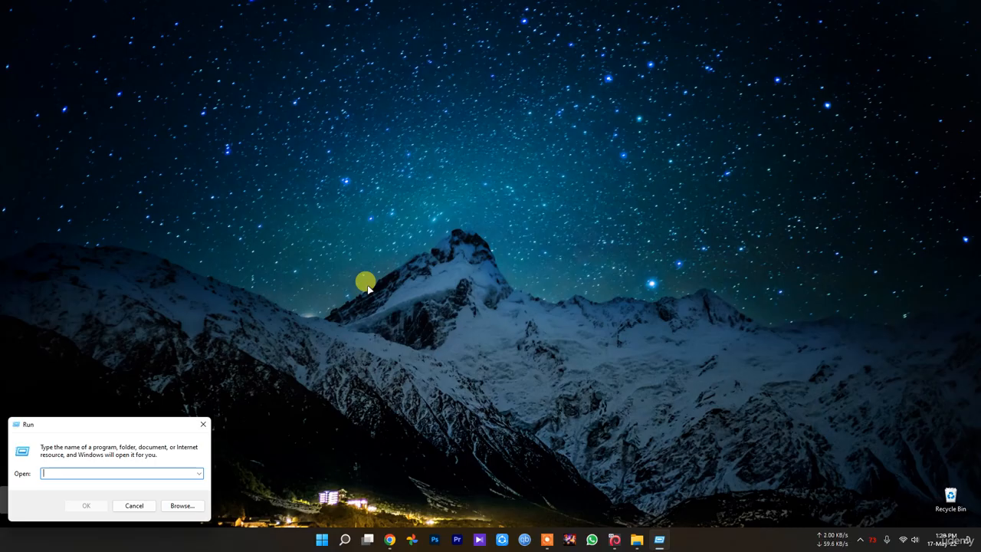
{"action": "type", "text": "temp"}
{"action": "key", "text": "Return"}
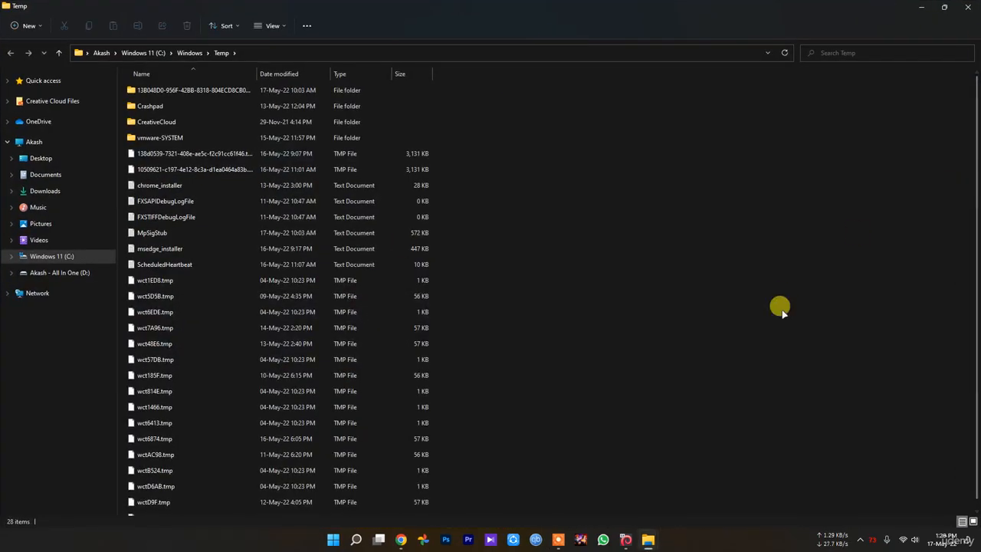
Delete all files and folders in the Windows Temp folder, skipping in-use items and cancelling the remaining deletion prompt.
{"action": "key", "text": "ctrl+a"}
{"action": "key", "text": "Delete"}
{"action": "key", "text": "Return"}
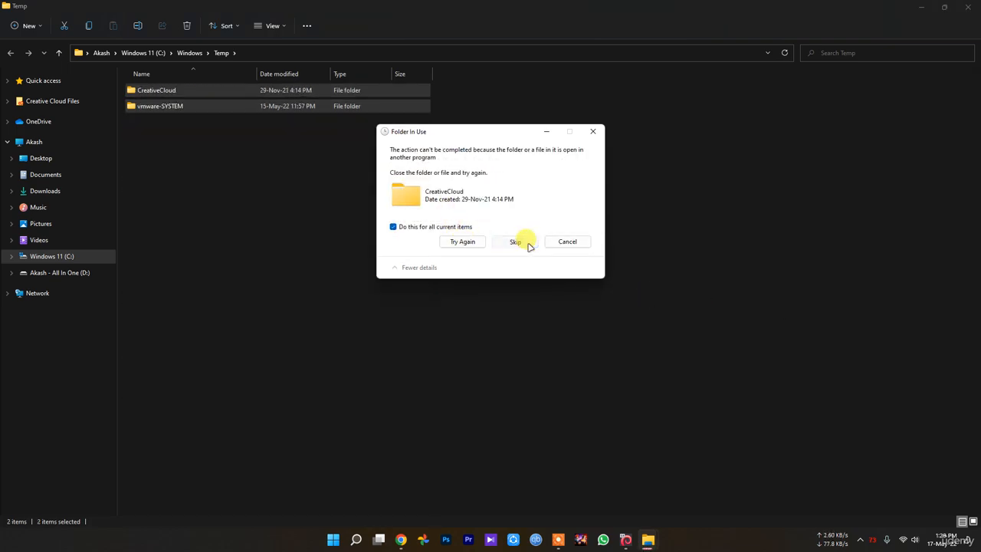
{"action": "left_click", "coordinate": [521, 242]}
{"action": "left_click", "coordinate": [567, 223]}
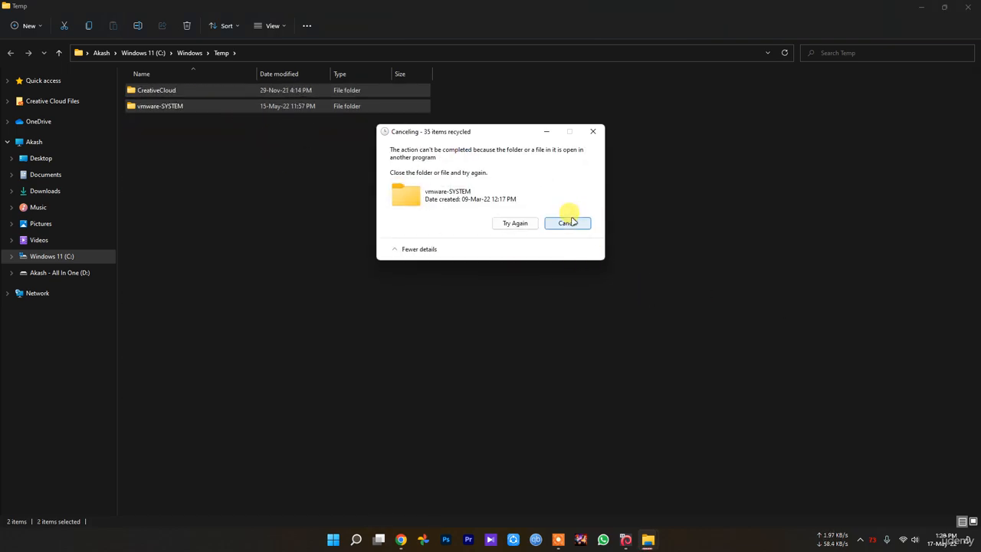
{"action": "left_click", "coordinate": [509, 307]}
Open the user account's local Temp folder by running %temp% from the Run dialog.
{"action": "left_click", "coordinate": [357, 539]}
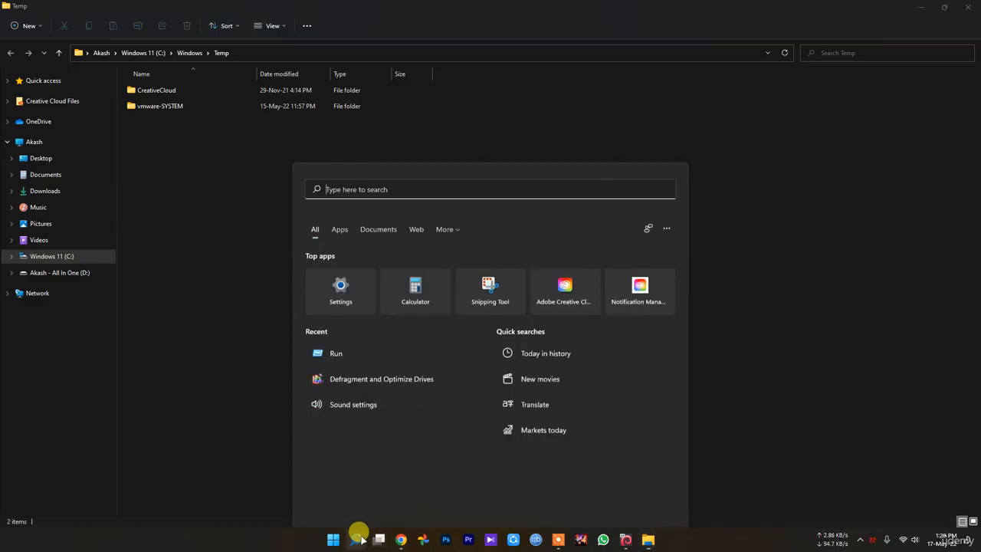
{"action": "left_click", "coordinate": [339, 324]}
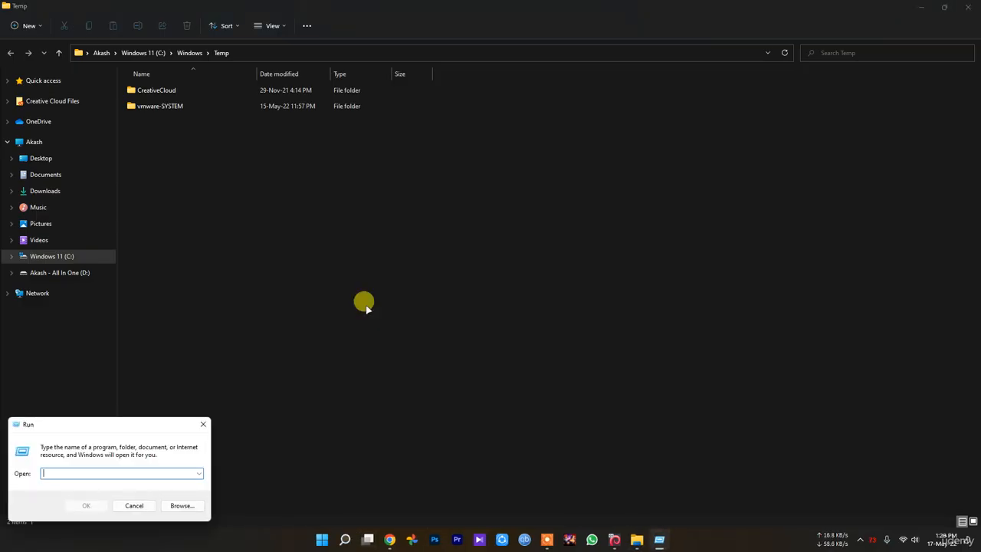
{"action": "type", "text": "%"}
{"action": "key", "text": "BackSpace"}
{"action": "type", "text": "%"}
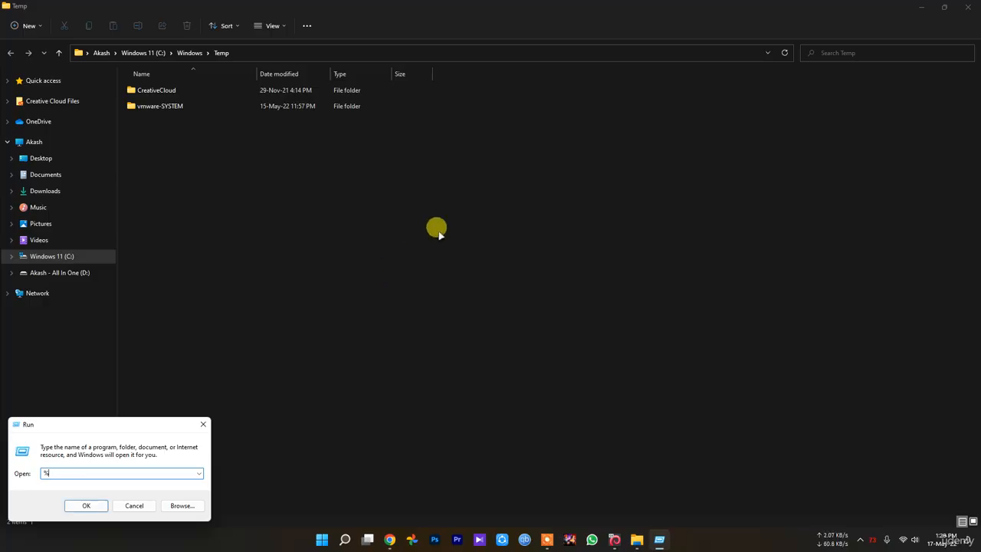
{"action": "type", "text": "temp%"}
{"action": "key", "text": "BackSpace"}
{"action": "key", "text": "Return"}
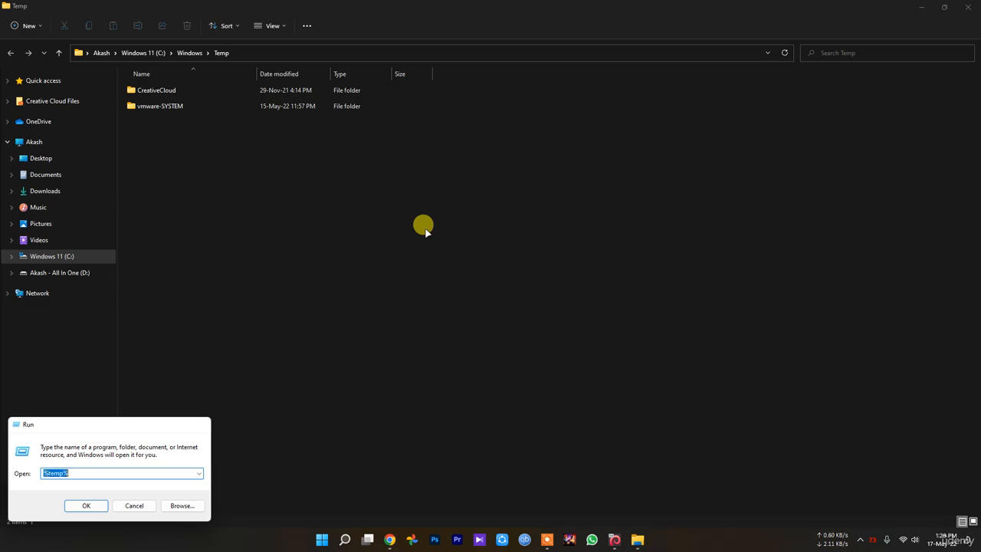
Delete everything in the user's local Temp folder, skipping all items in use, and close both Temp folder windows.
{"action": "scroll", "coordinate": [460, 292], "scroll_direction": "down", "scroll_amount": 8}
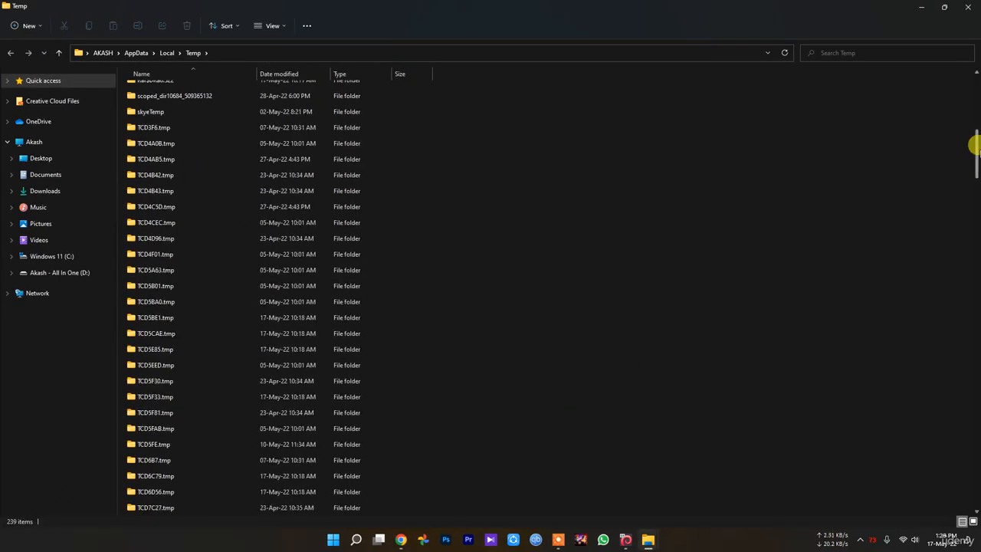
{"action": "left_click_drag", "start_coordinate": [974, 142], "coordinate": [975, 80]}
{"action": "key", "text": "ctrl+a"}
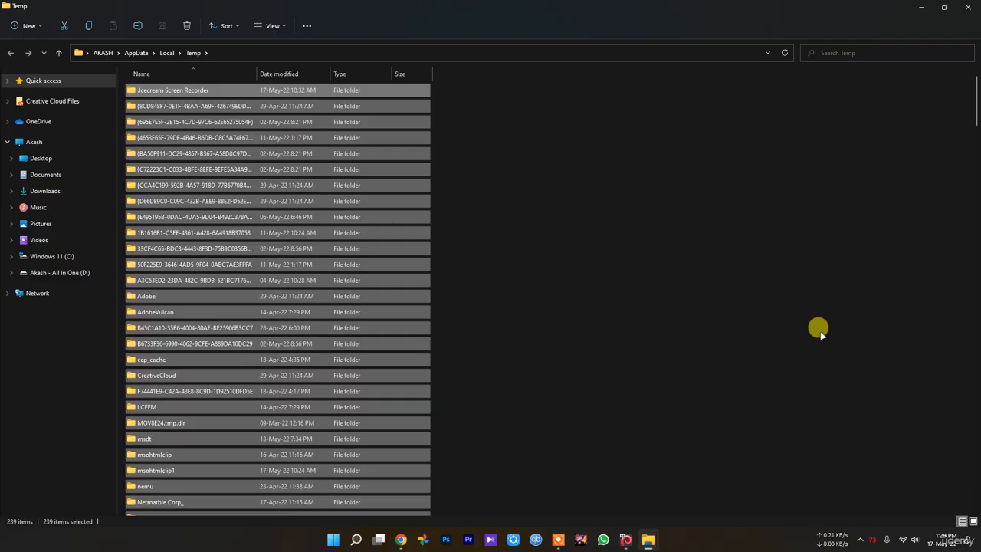
{"action": "key", "text": "Delete"}
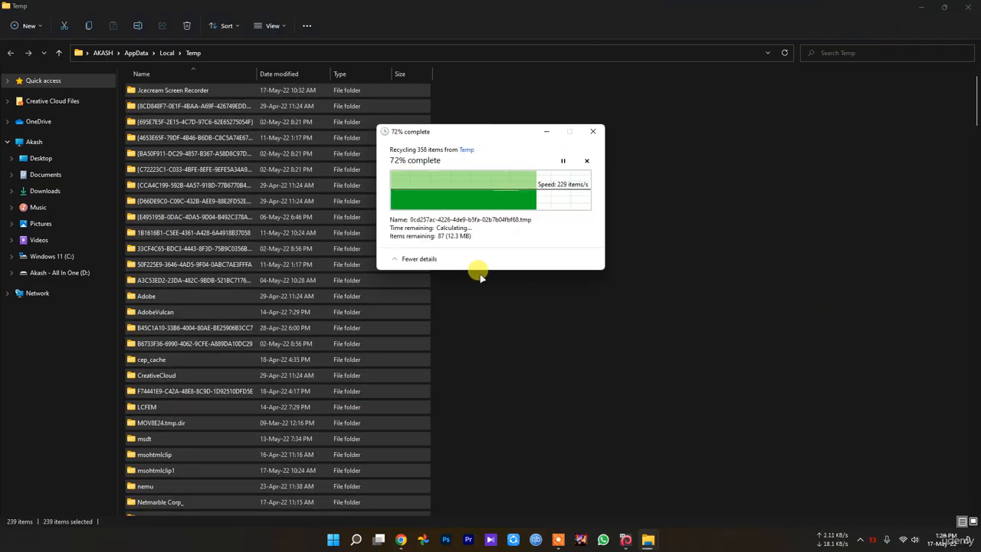
{"action": "left_click", "coordinate": [404, 219]}
{"action": "left_click", "coordinate": [514, 234]}
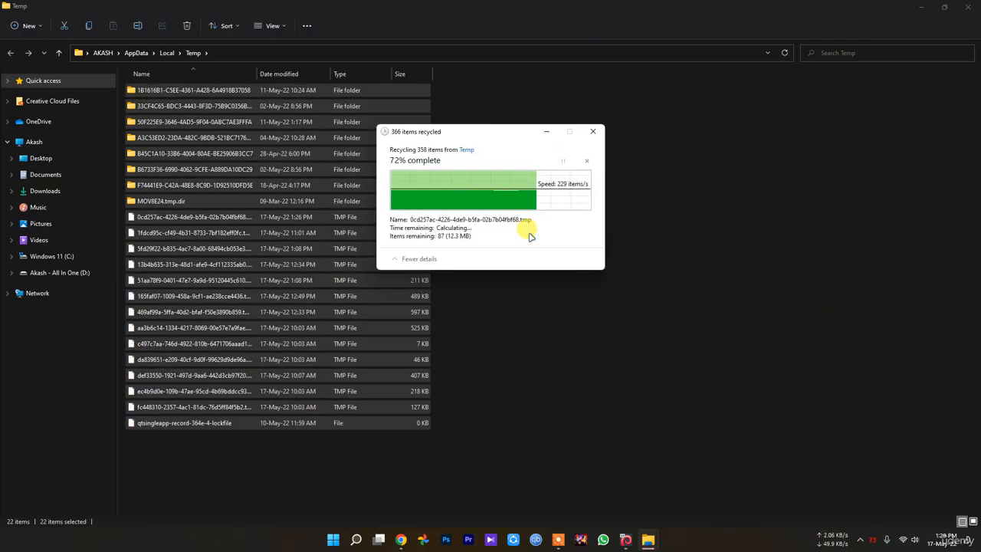
{"action": "left_click", "coordinate": [448, 226]}
{"action": "left_click", "coordinate": [515, 241]}
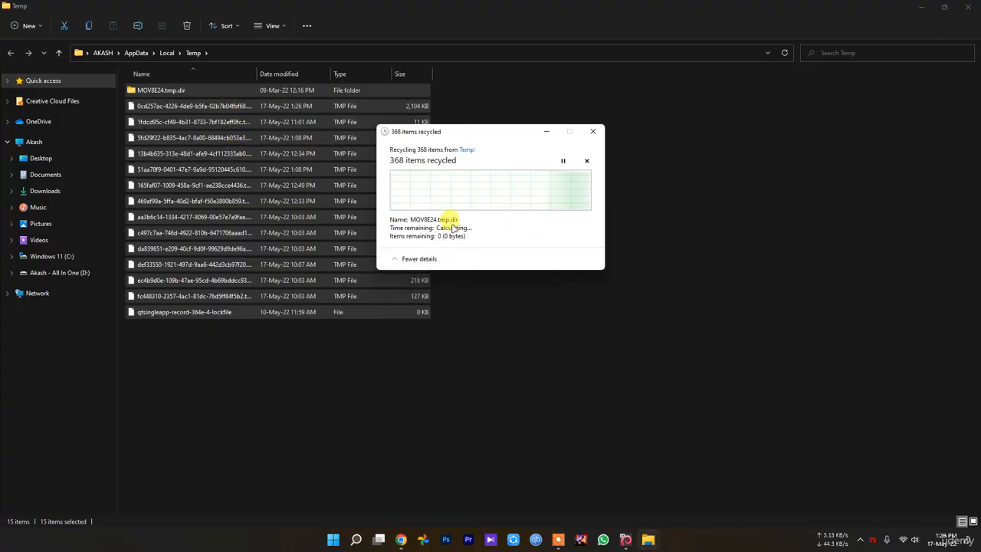
{"action": "left_click", "coordinate": [969, 7]}
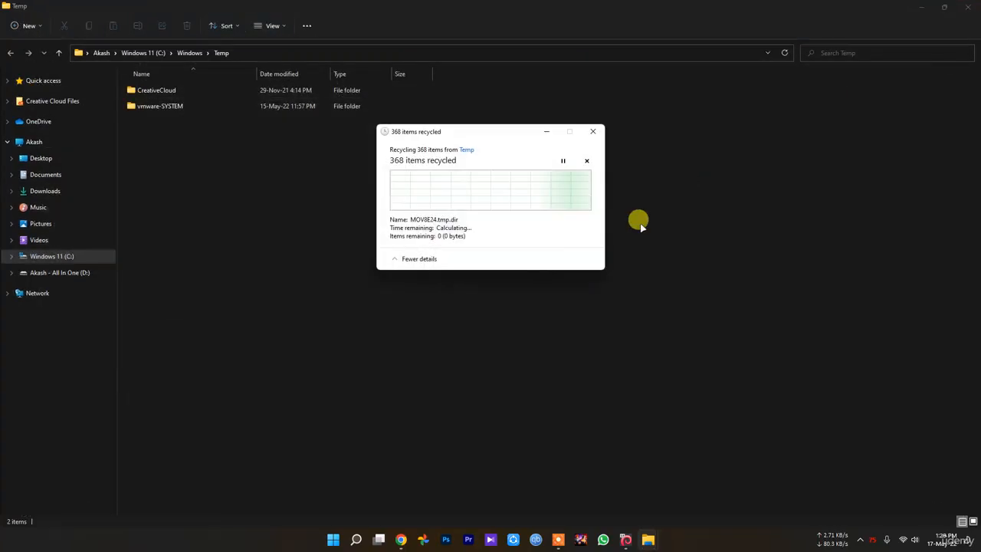
{"action": "left_click", "coordinate": [968, 7]}
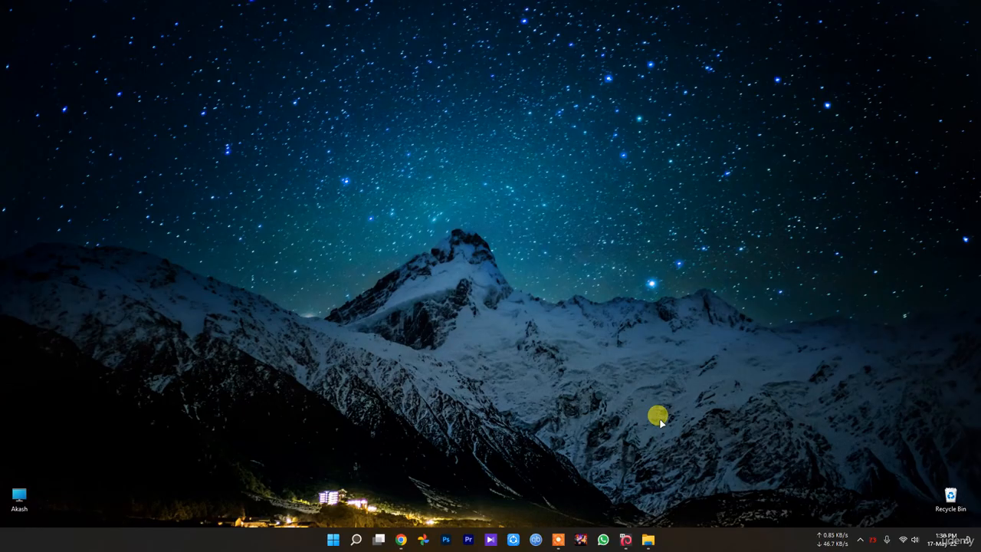
Review the memory performance figures and the startup apps' status in Task Manager, and close it.
{"action": "right_click", "coordinate": [333, 540]}
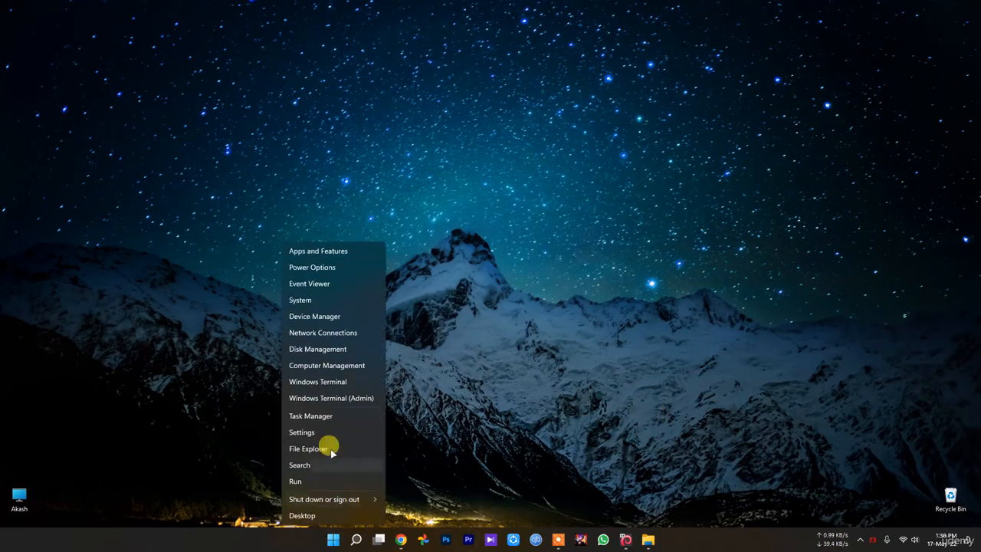
{"action": "left_click", "coordinate": [318, 415]}
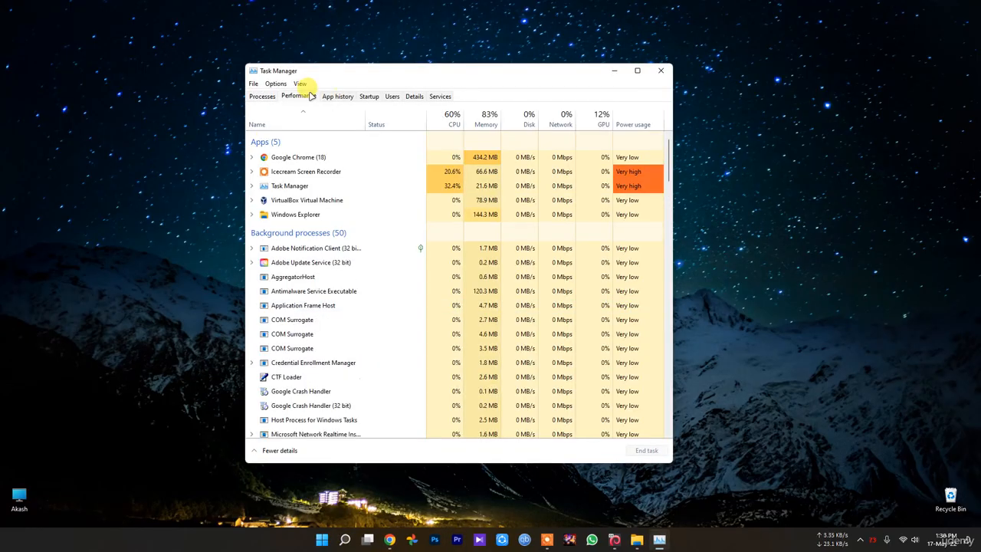
{"action": "left_click", "coordinate": [298, 95]}
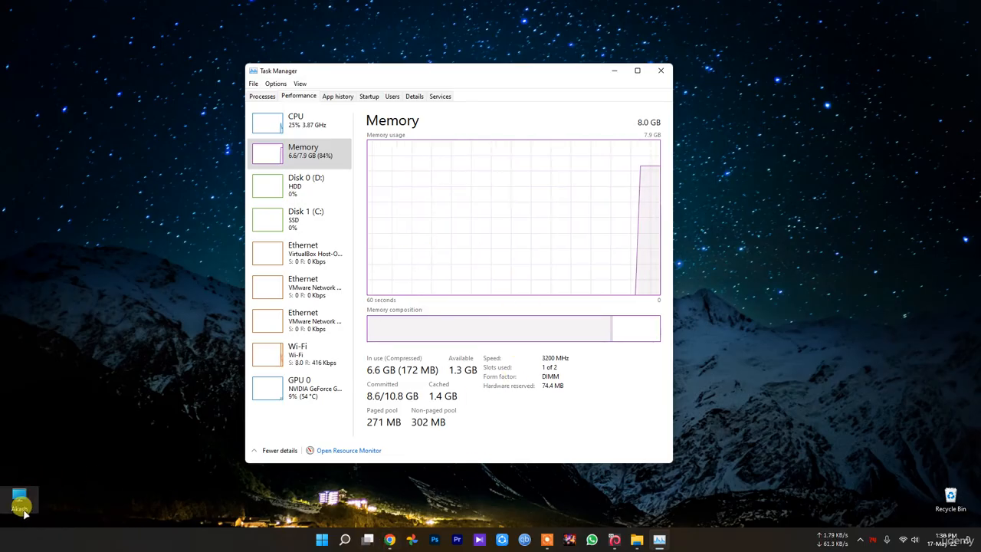
{"action": "left_click", "coordinate": [9, 474]}
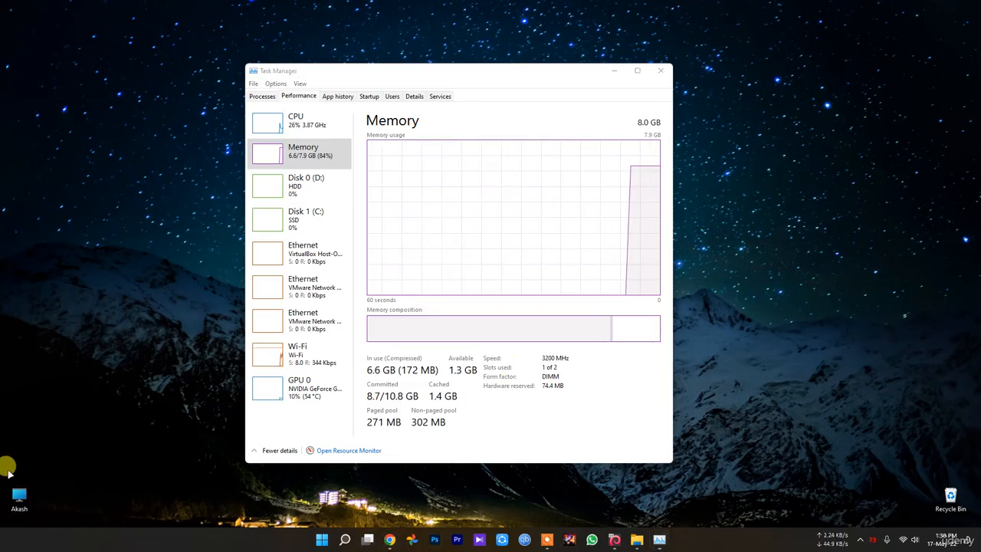
{"action": "left_click", "coordinate": [367, 96]}
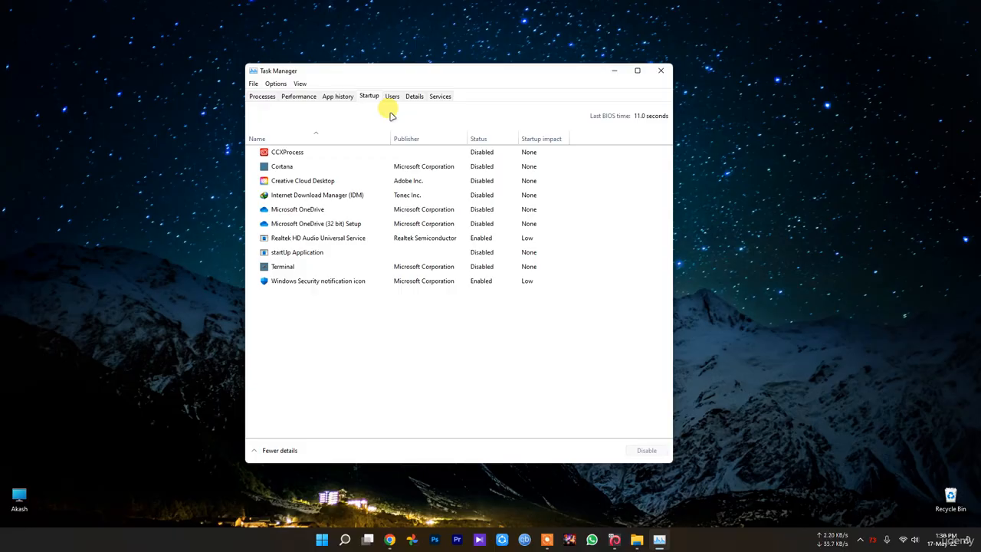
{"action": "left_click", "coordinate": [661, 70]}
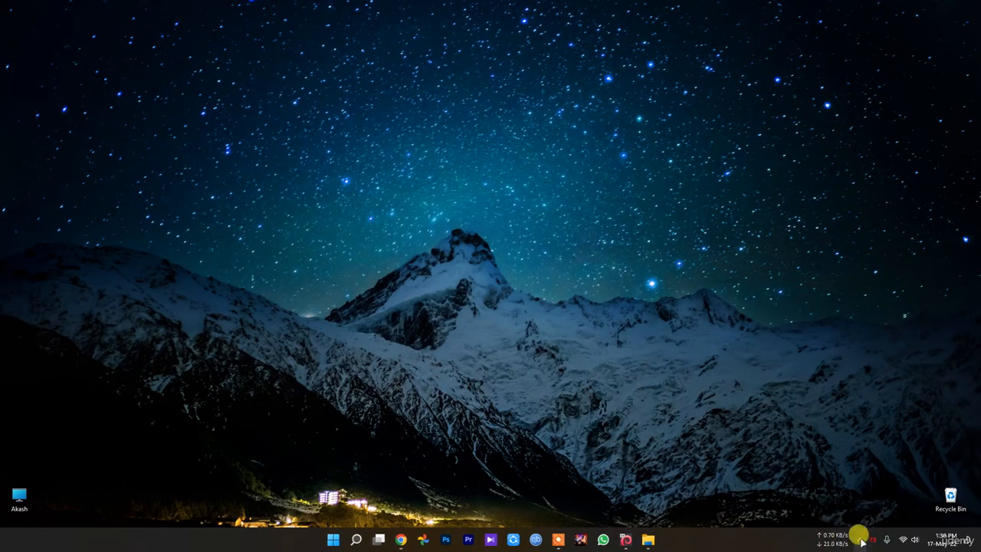